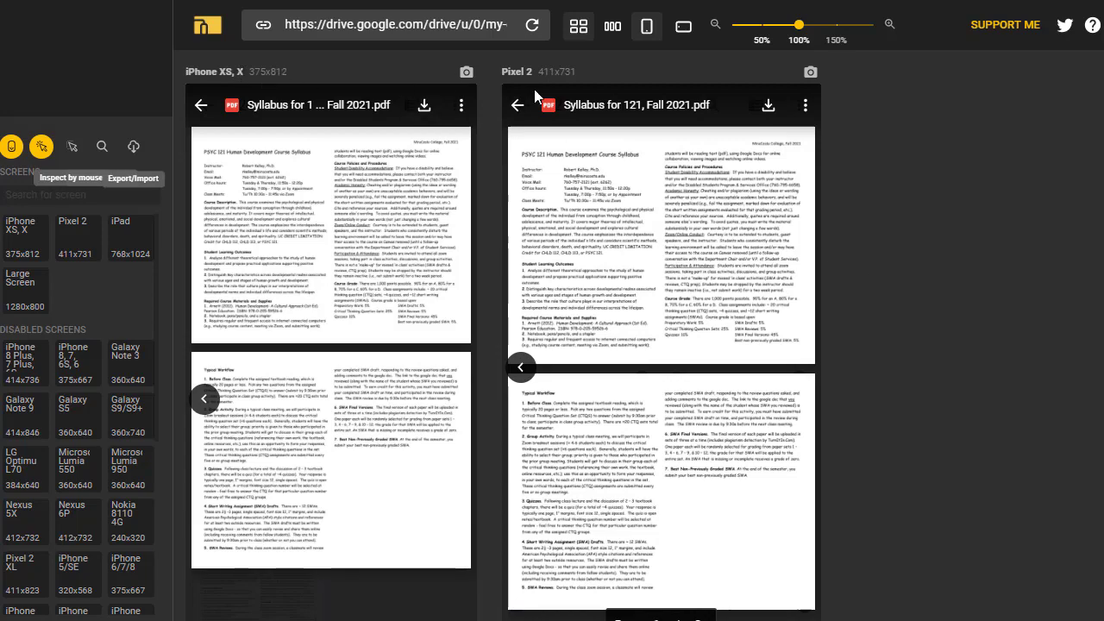
- Examine how the PDF syllabus displays in the iPhone, Pixel 2, iPad and Large Screen previews
{"action": "scroll", "coordinate": [887, 269], "scroll_direction": "down", "scroll_amount": 5}
{"action": "scroll", "coordinate": [887, 265], "scroll_direction": "down", "scroll_amount": 2}
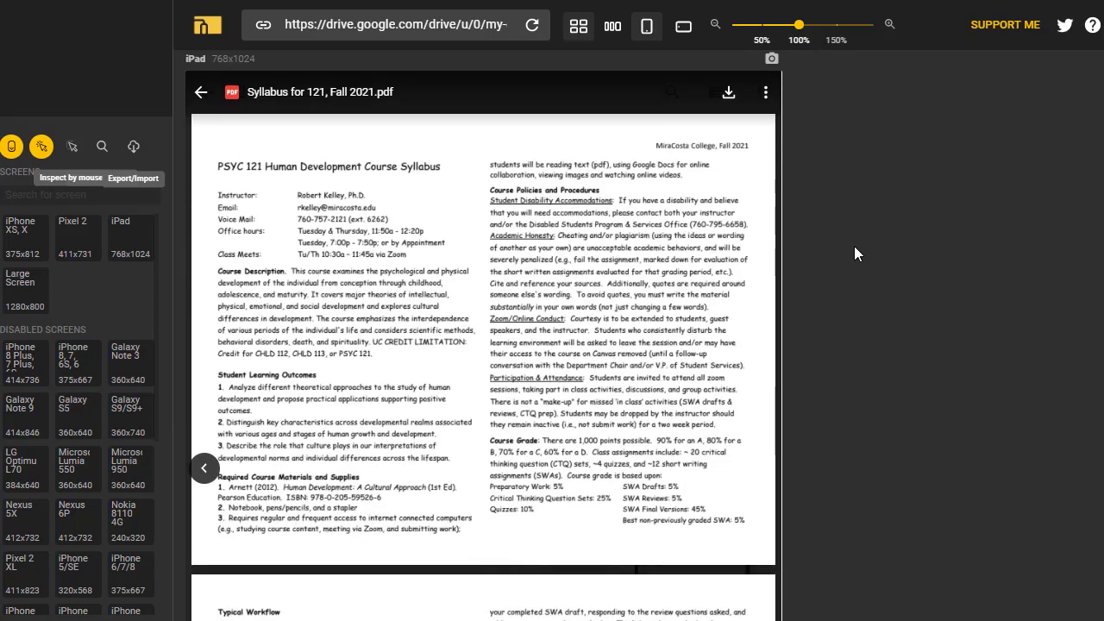
{"action": "scroll", "coordinate": [886, 355], "scroll_direction": "down", "scroll_amount": 5}
{"action": "scroll", "coordinate": [907, 377], "scroll_direction": "down", "scroll_amount": 6}
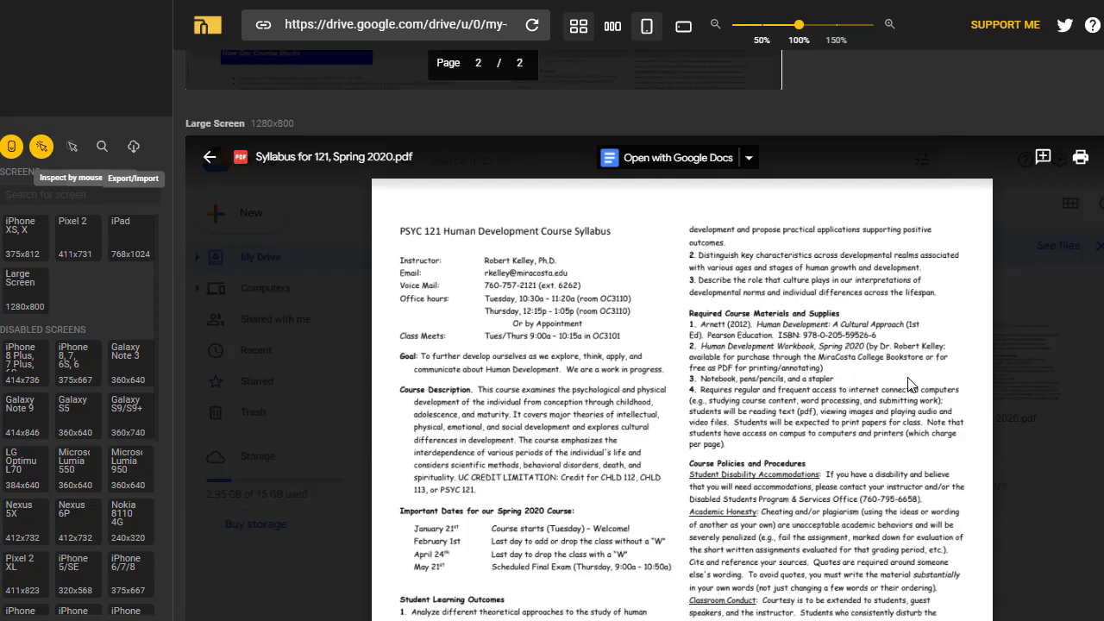
{"action": "scroll", "coordinate": [1062, 184], "scroll_direction": "up", "scroll_amount": 1}
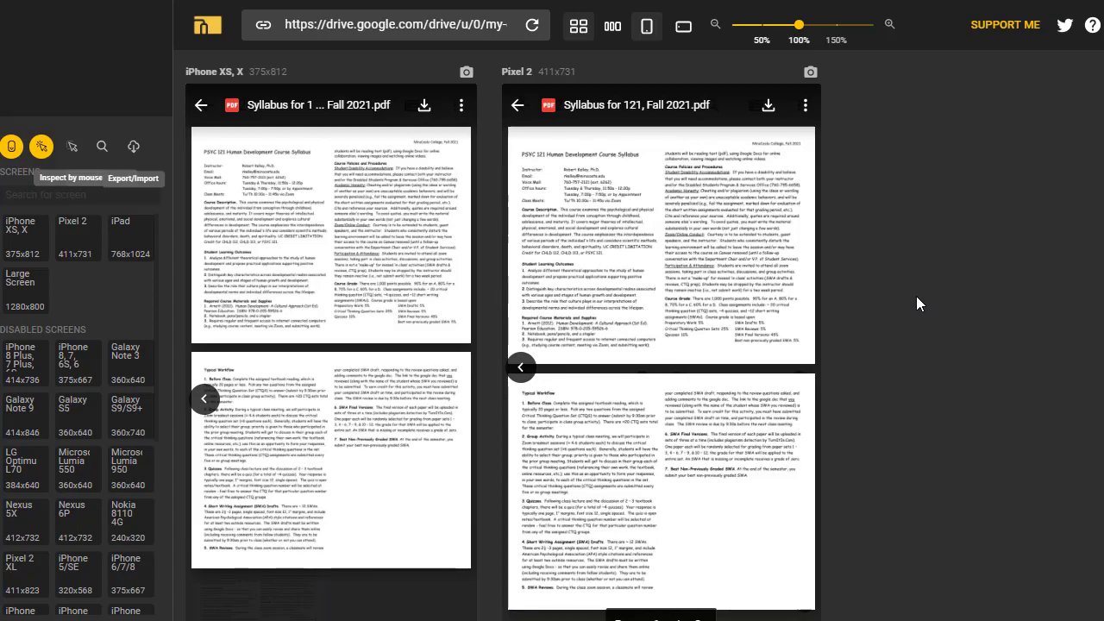
{"action": "scroll", "coordinate": [916, 296], "scroll_direction": "down", "scroll_amount": 15}
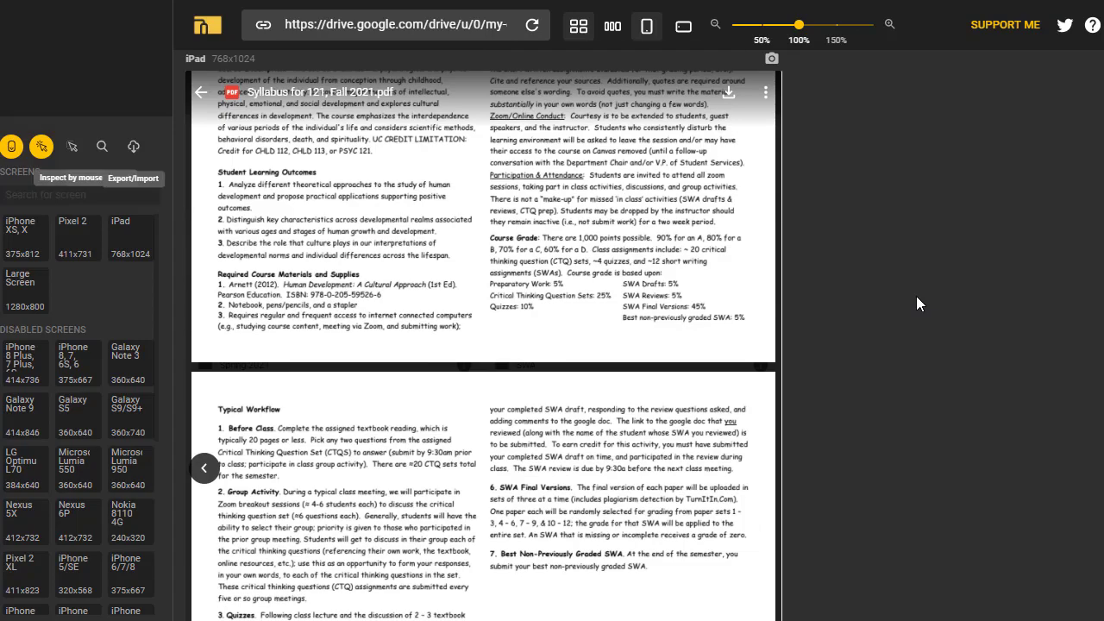
{"action": "scroll", "coordinate": [916, 296], "scroll_direction": "down", "scroll_amount": 6}
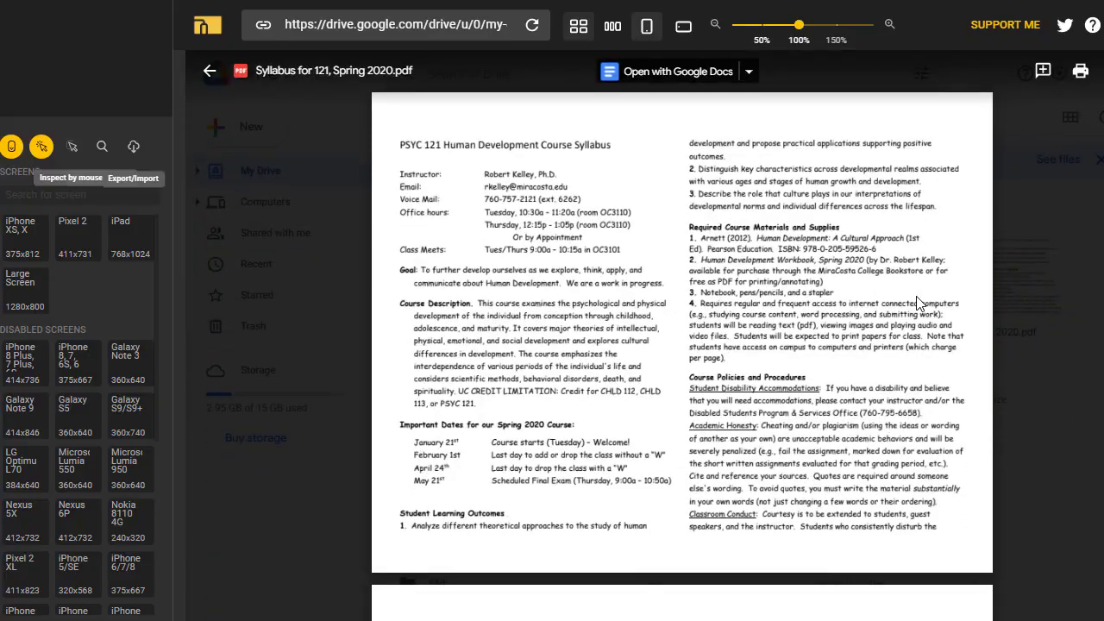
{"action": "scroll", "coordinate": [918, 297], "scroll_direction": "up", "scroll_amount": 3}
{"action": "scroll", "coordinate": [918, 297], "scroll_direction": "up", "scroll_amount": 5}
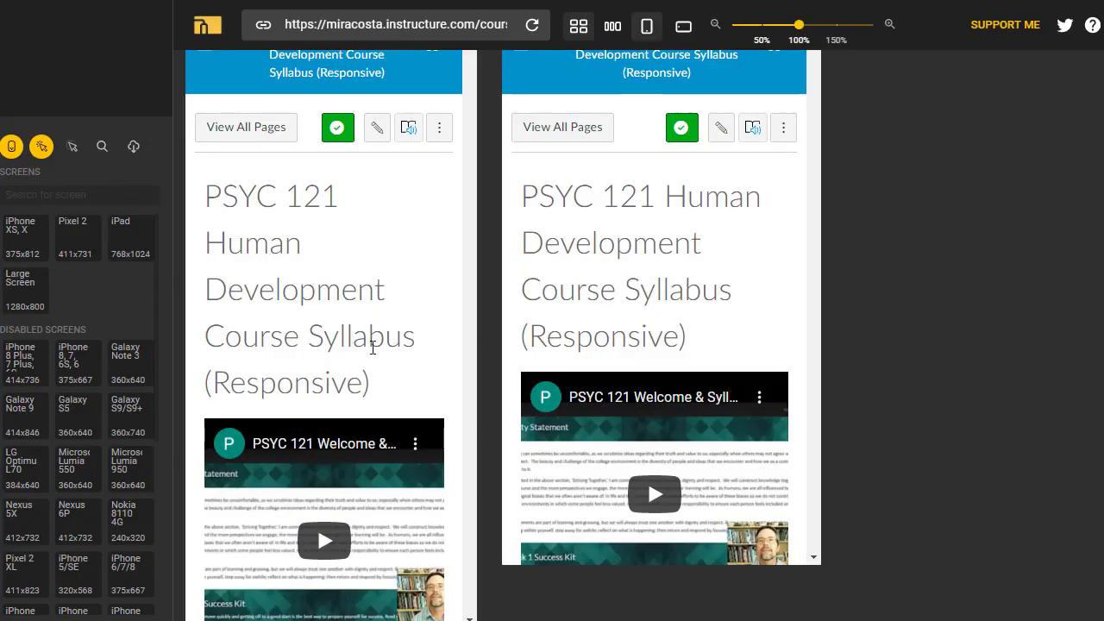
- Review the responsive PSYC 121 Human Development syllabus page from start to end in the phone-size previews
{"action": "scroll", "coordinate": [380, 354], "scroll_direction": "down", "scroll_amount": 15}
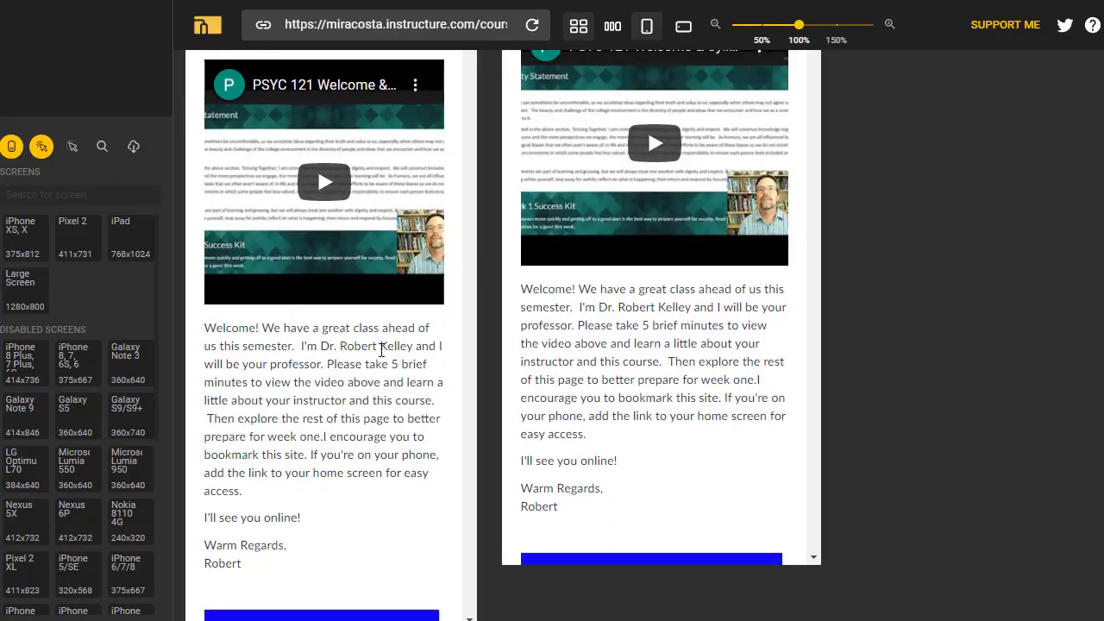
{"action": "scroll", "coordinate": [383, 358], "scroll_direction": "down", "scroll_amount": 15}
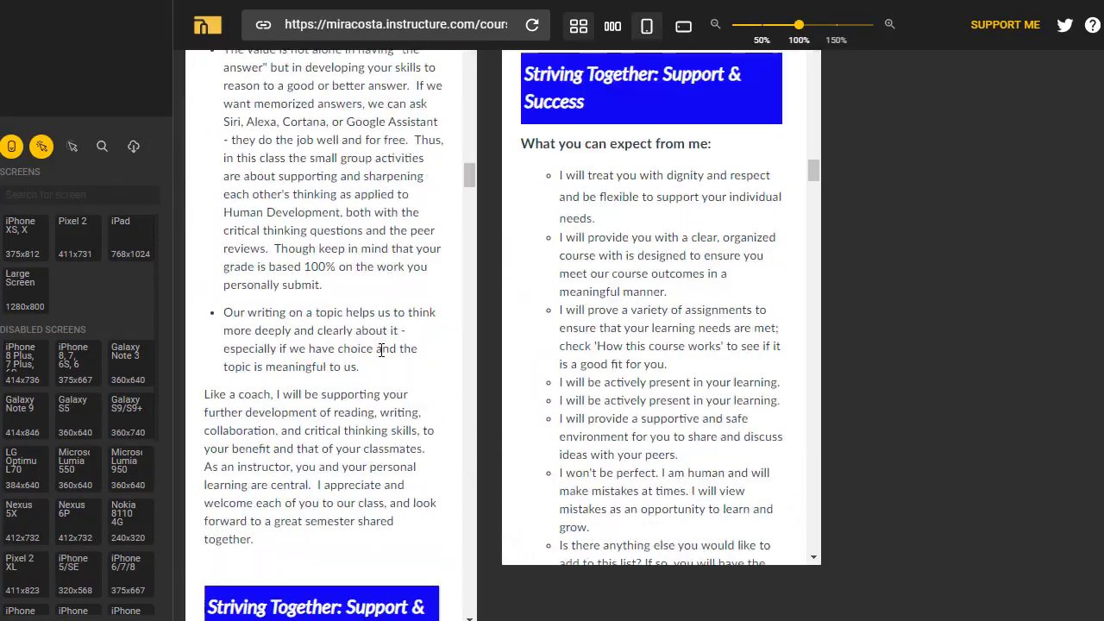
{"action": "scroll", "coordinate": [382, 350], "scroll_direction": "down", "scroll_amount": 15}
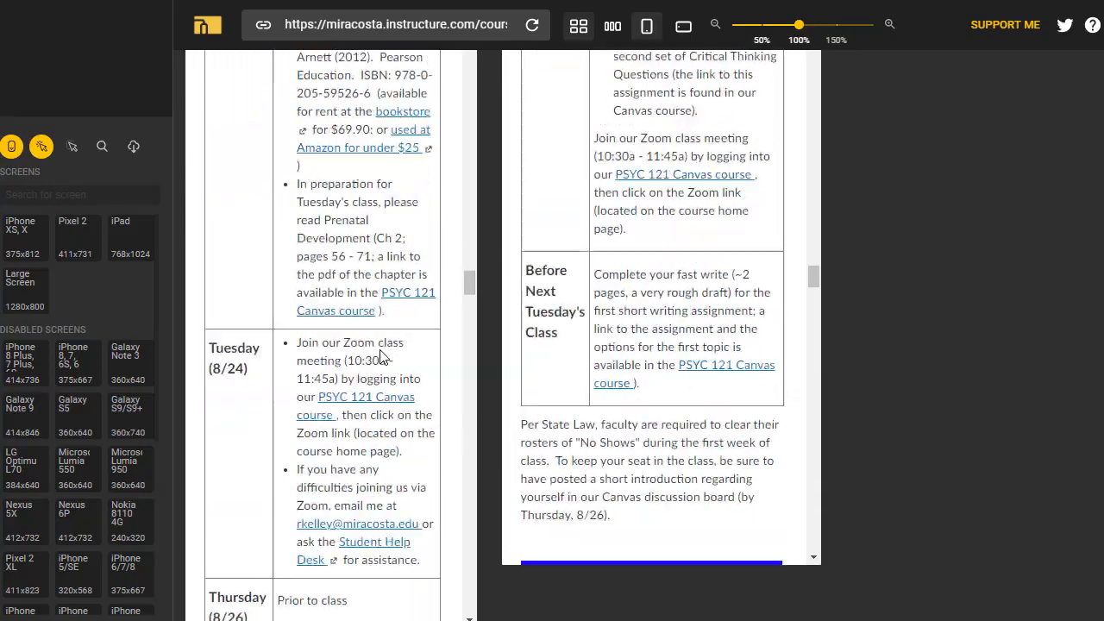
{"action": "scroll", "coordinate": [381, 350], "scroll_direction": "down", "scroll_amount": 8}
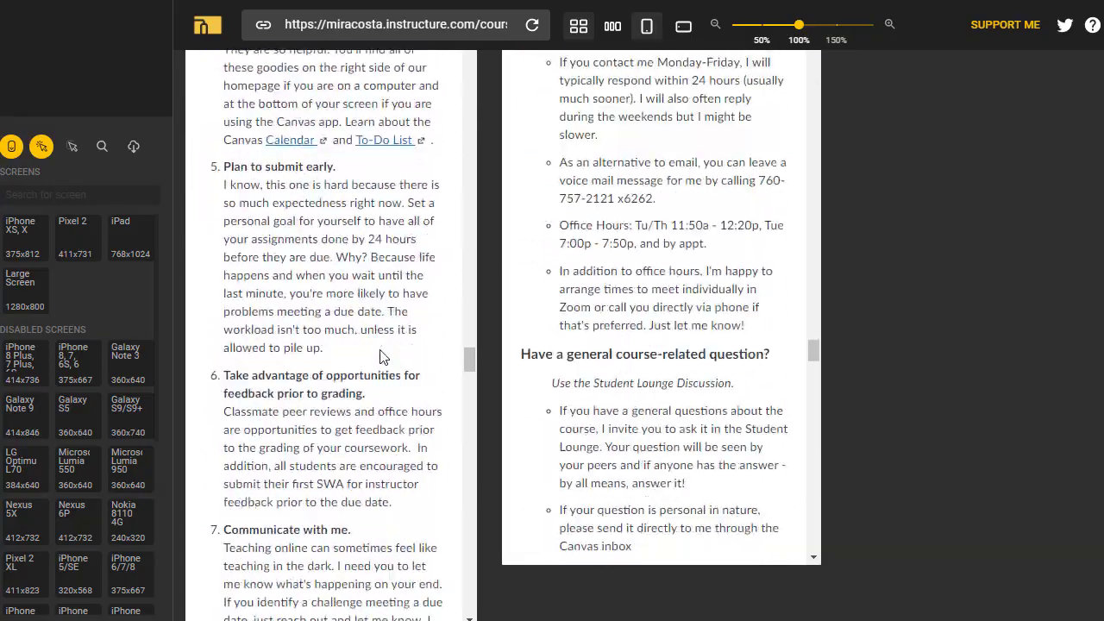
{"action": "scroll", "coordinate": [953, 356], "scroll_direction": "down", "scroll_amount": 3}
{"action": "scroll", "coordinate": [954, 356], "scroll_direction": "down", "scroll_amount": 10}
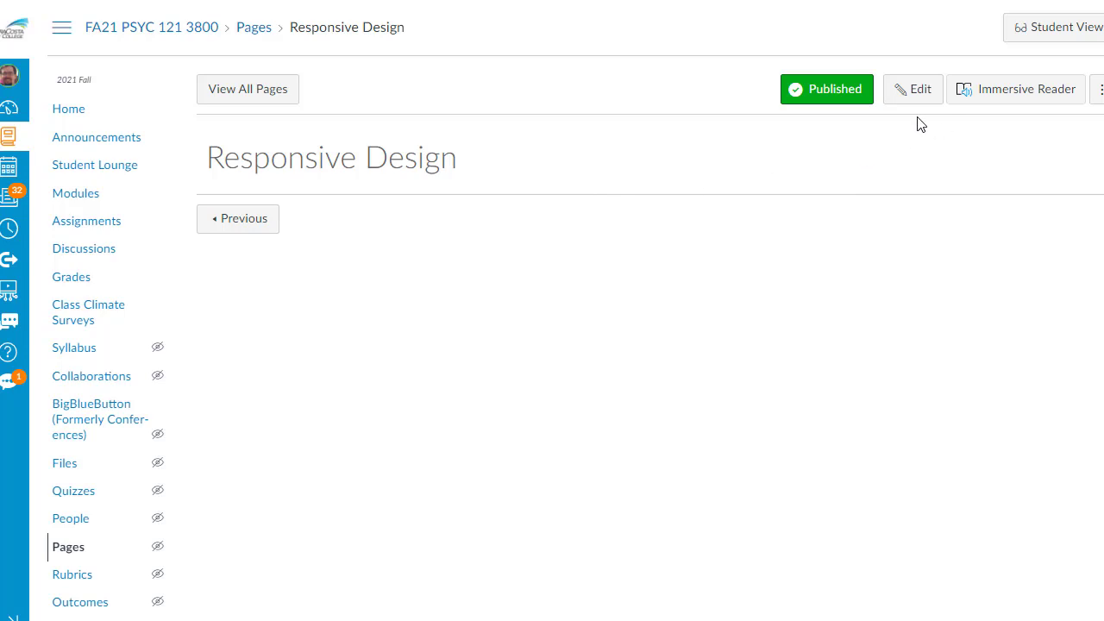
- Open the Responsive Design page for editing in Canvas and copy the embed code of the PSYC 121 Welcome & Syllabus video from YouTube
{"action": "left_click", "coordinate": [931, 97]}
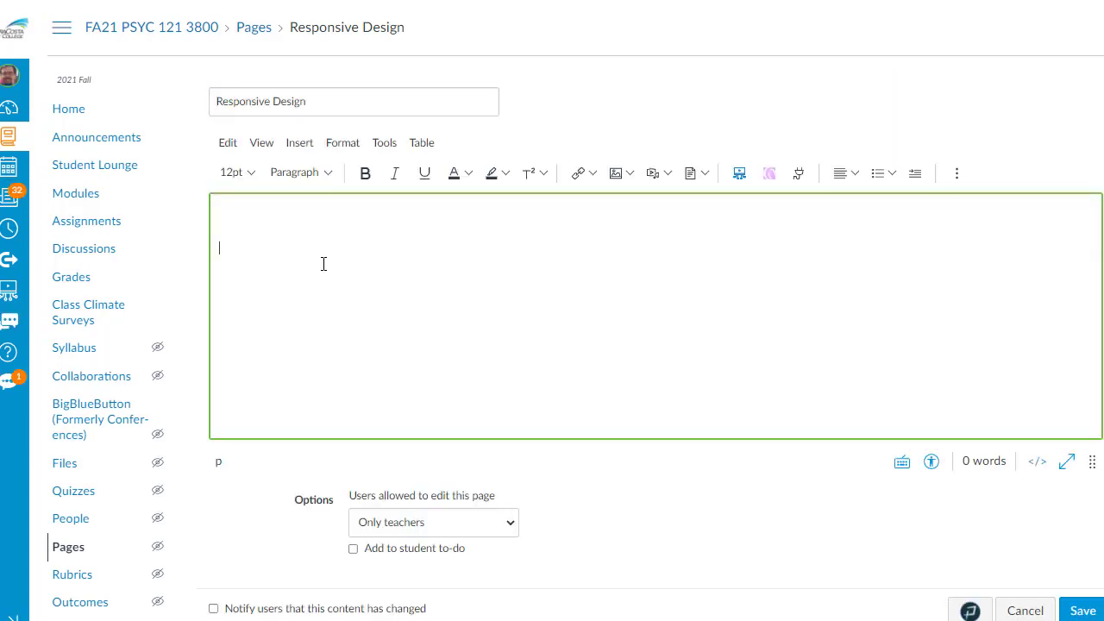
{"action": "left_click", "coordinate": [216, 207]}
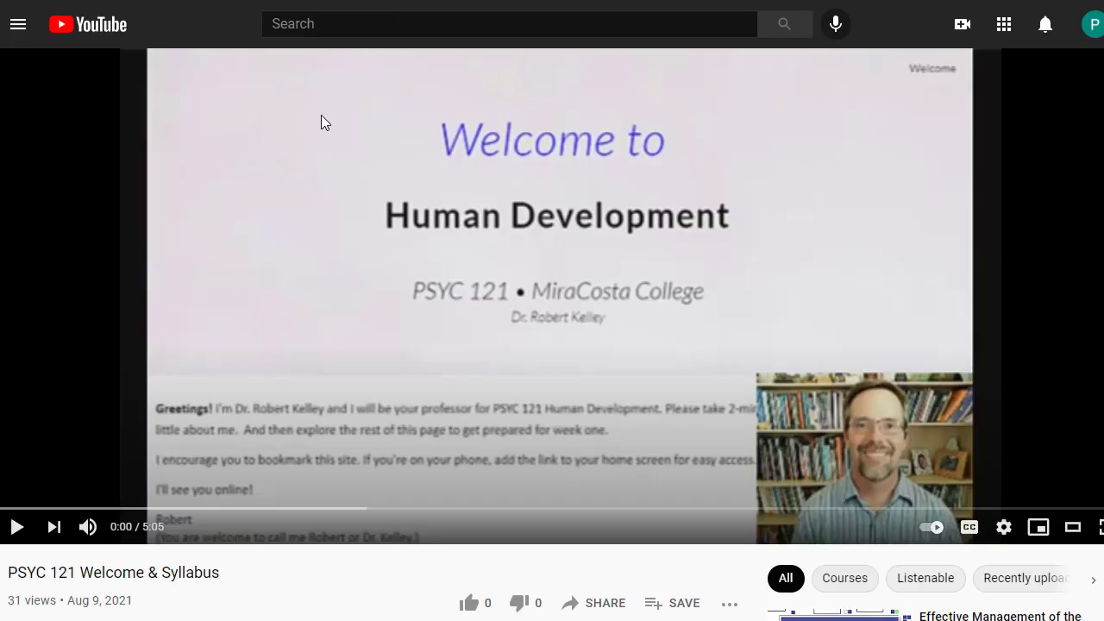
{"action": "left_click", "coordinate": [605, 606]}
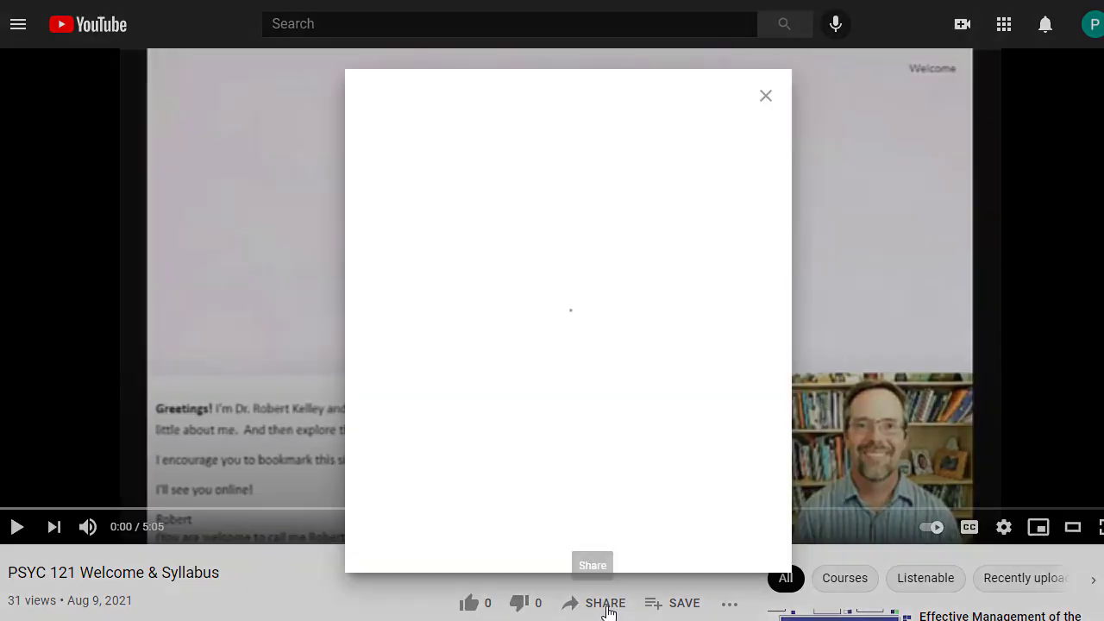
{"action": "left_click", "coordinate": [390, 339]}
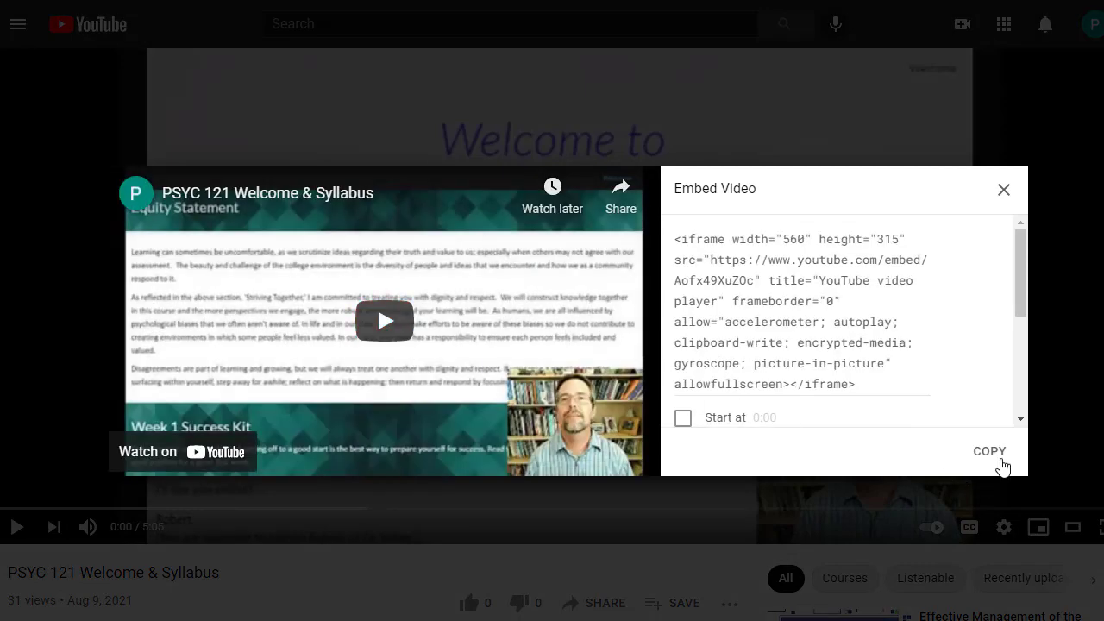
{"action": "left_click", "coordinate": [990, 452]}
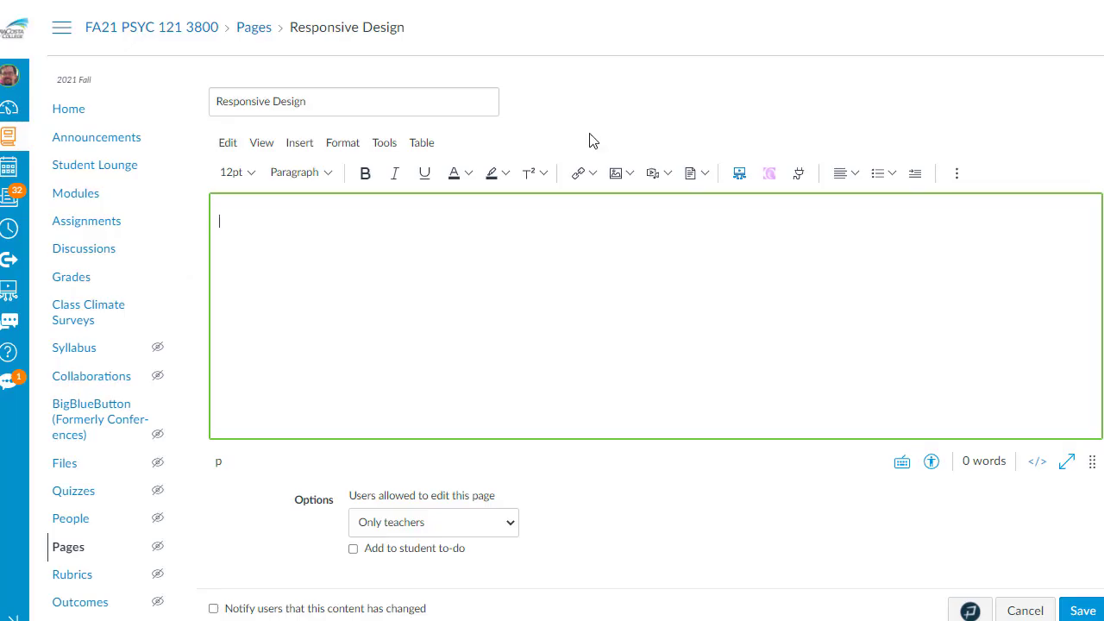
- Switch back to Canvas and embed the YouTube video in the page using the copied iframe code
{"action": "left_click", "coordinate": [299, 145]}
{"action": "left_click", "coordinate": [364, 336]}
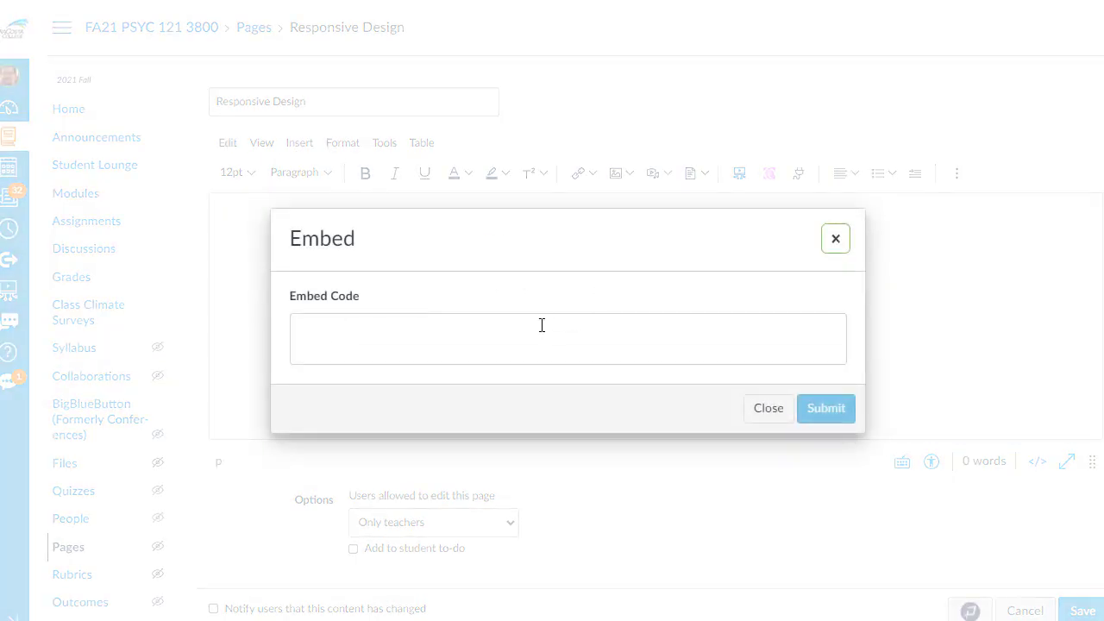
{"action": "left_click", "coordinate": [542, 324]}
{"action": "key", "text": "ctrl+v"}
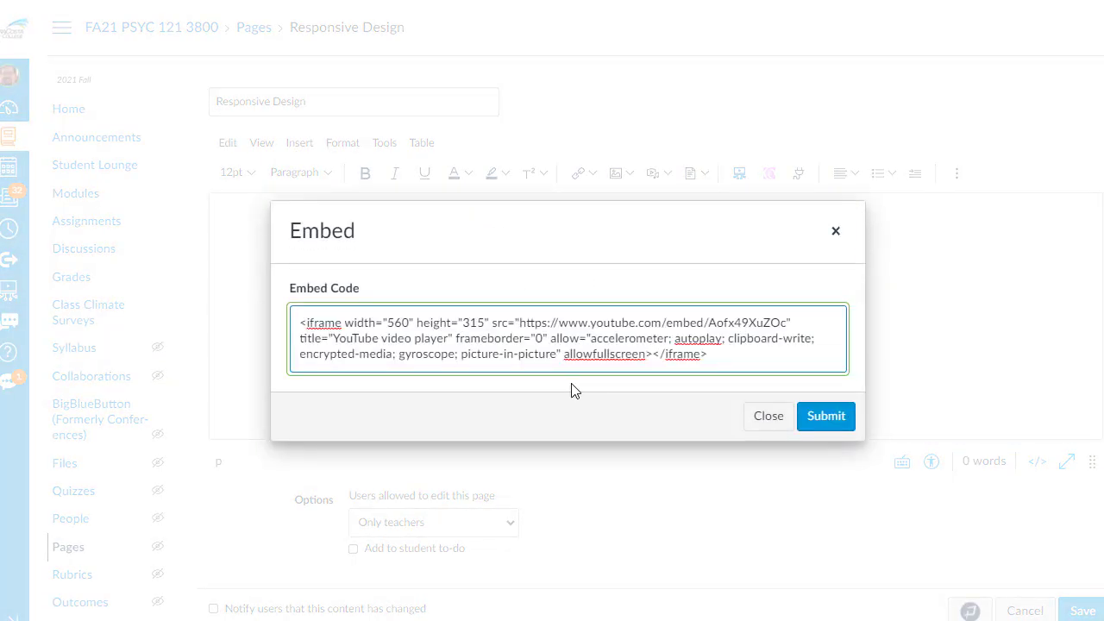
{"action": "left_click", "coordinate": [824, 436]}
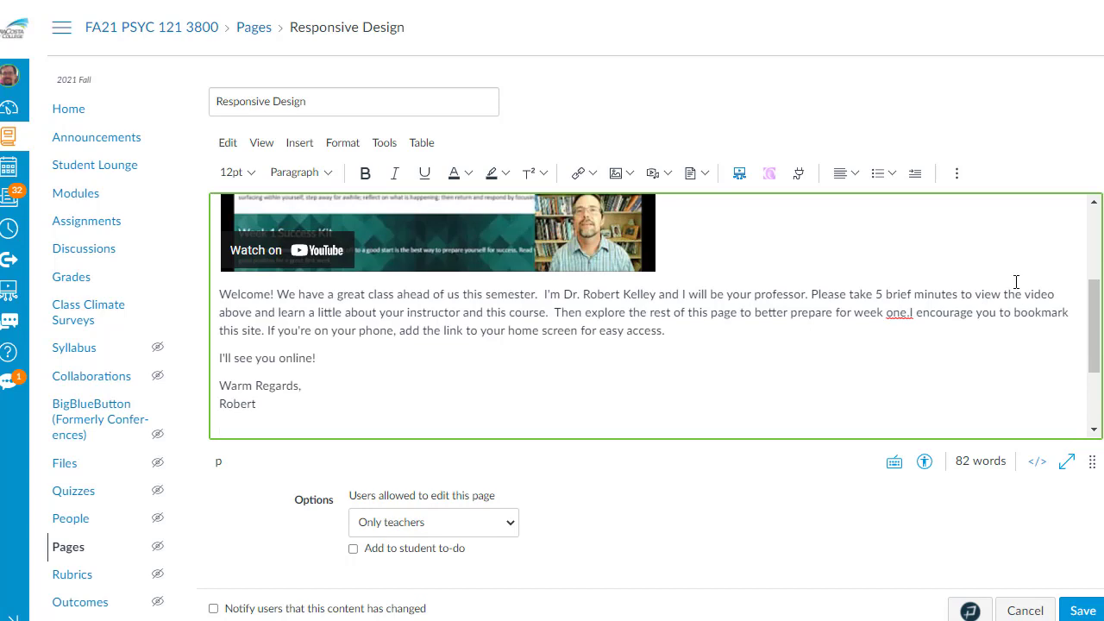
- Insert a one-row, one-column table on the empty line below the welcome message's signature
{"action": "scroll", "coordinate": [695, 357], "scroll_direction": "down", "scroll_amount": 1}
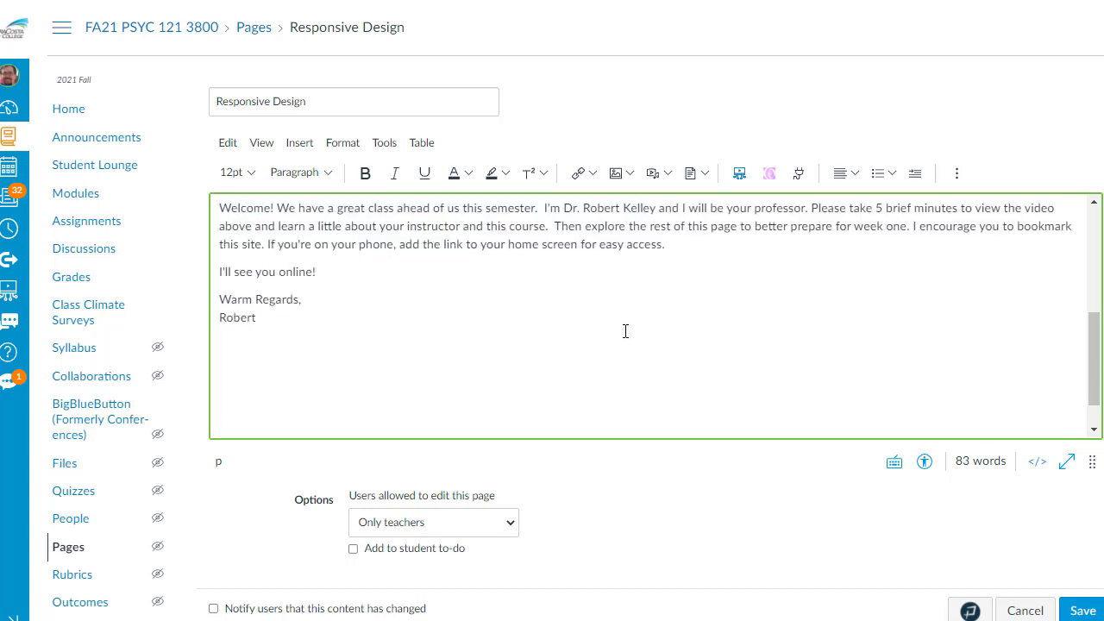
{"action": "left_click", "coordinate": [232, 344]}
{"action": "left_click", "coordinate": [956, 178]}
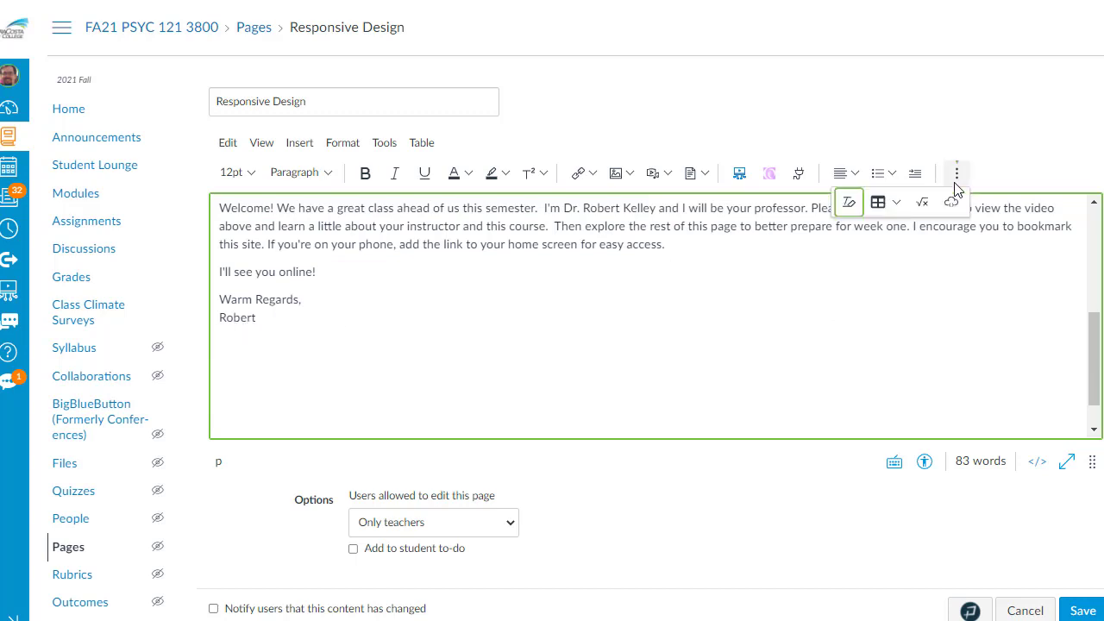
{"action": "left_click", "coordinate": [889, 204]}
{"action": "mouse_move", "coordinate": [913, 238]}
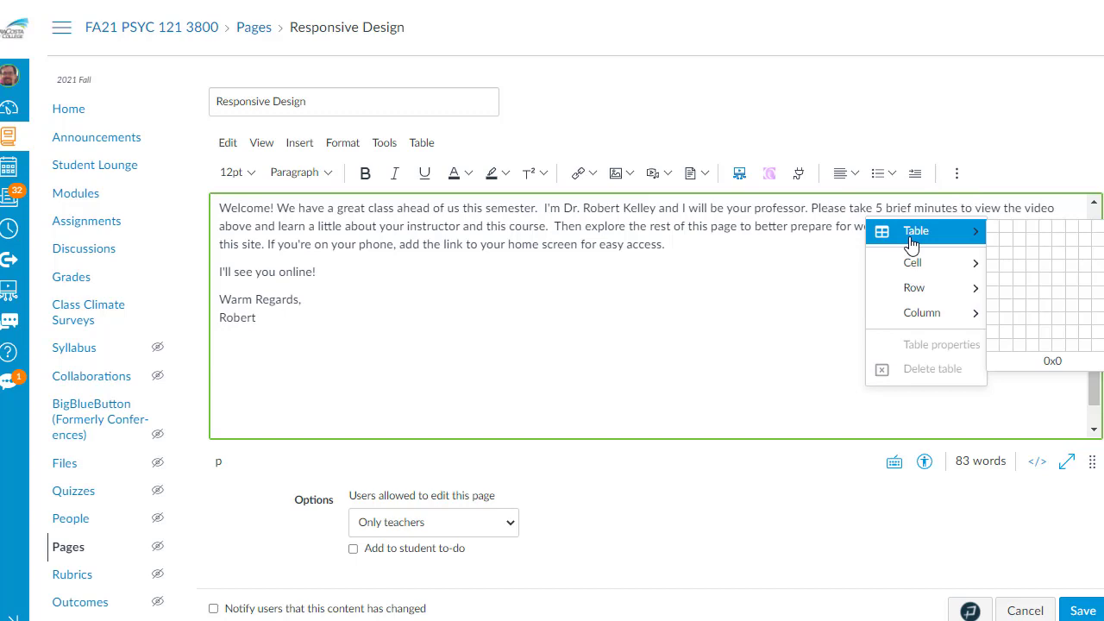
{"action": "left_click", "coordinate": [994, 230]}
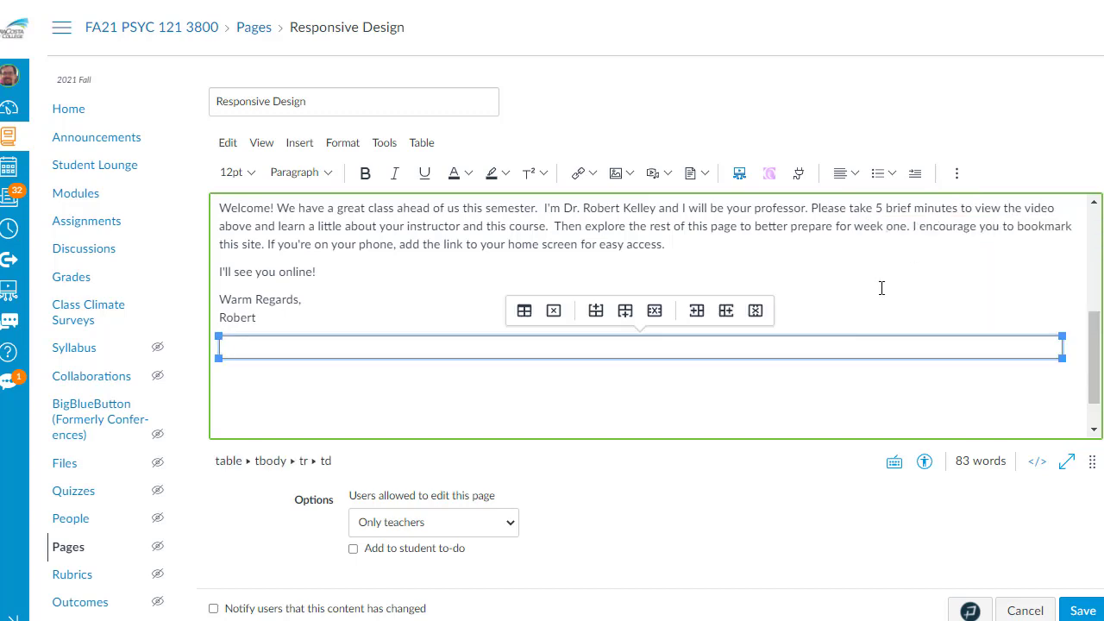
- Set the new table's background color to blue in its advanced properties
{"action": "left_click", "coordinate": [523, 311]}
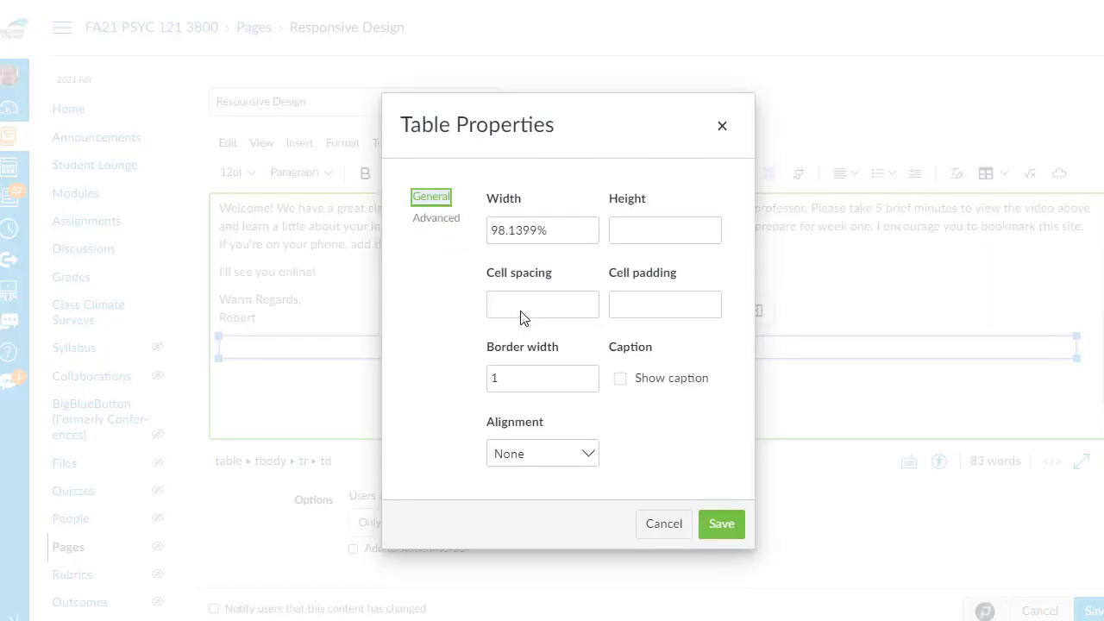
{"action": "left_click", "coordinate": [426, 222]}
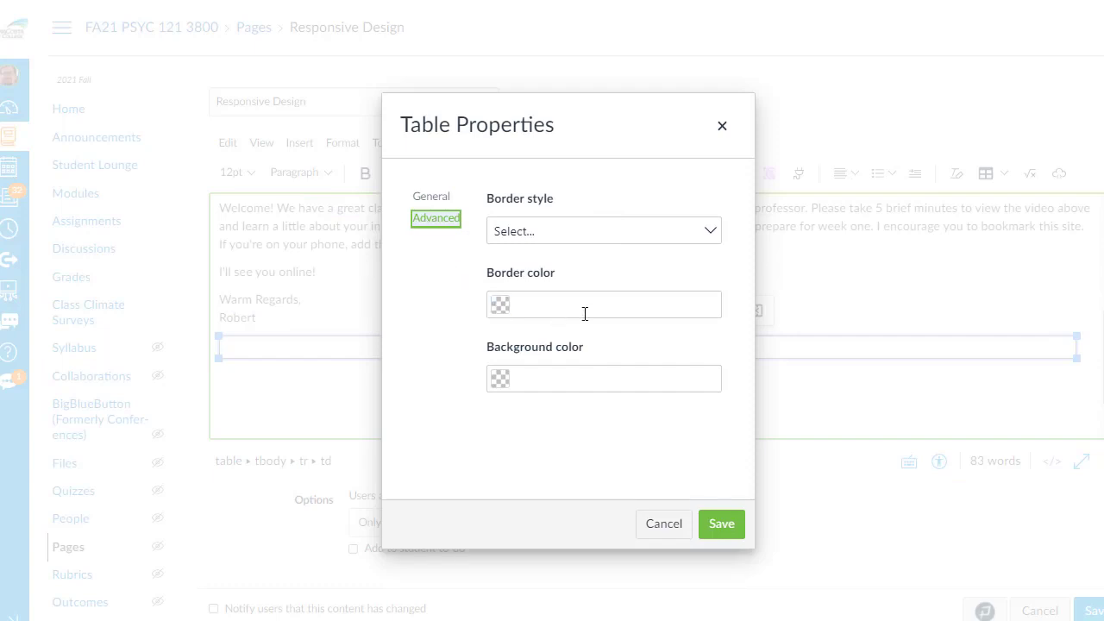
{"action": "left_click", "coordinate": [606, 374]}
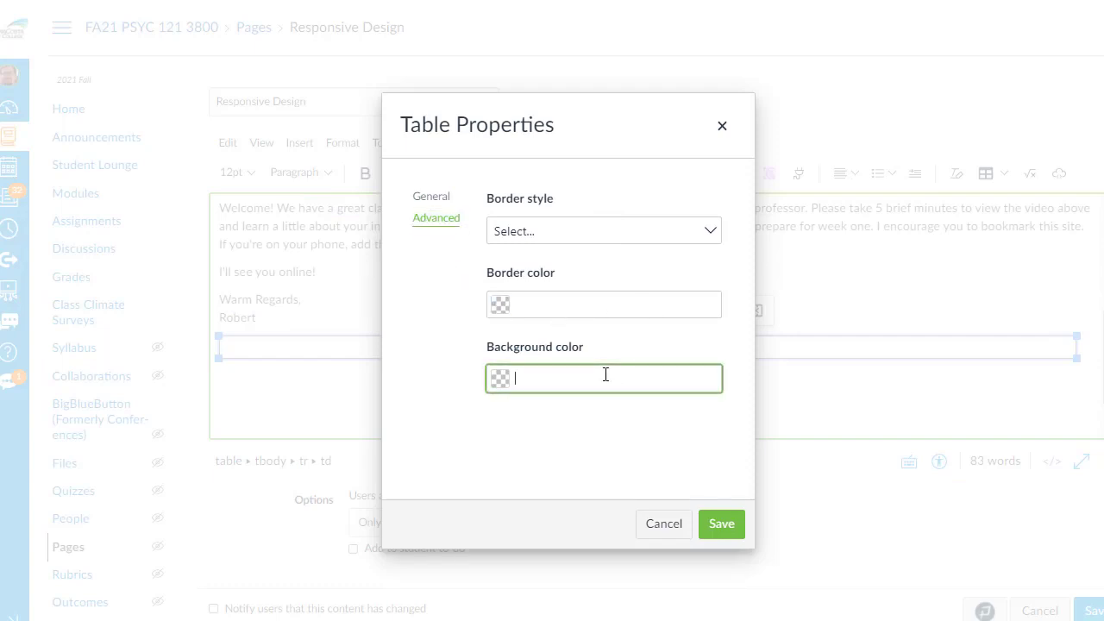
{"action": "left_click", "coordinate": [554, 497]}
{"action": "left_click", "coordinate": [721, 523]}
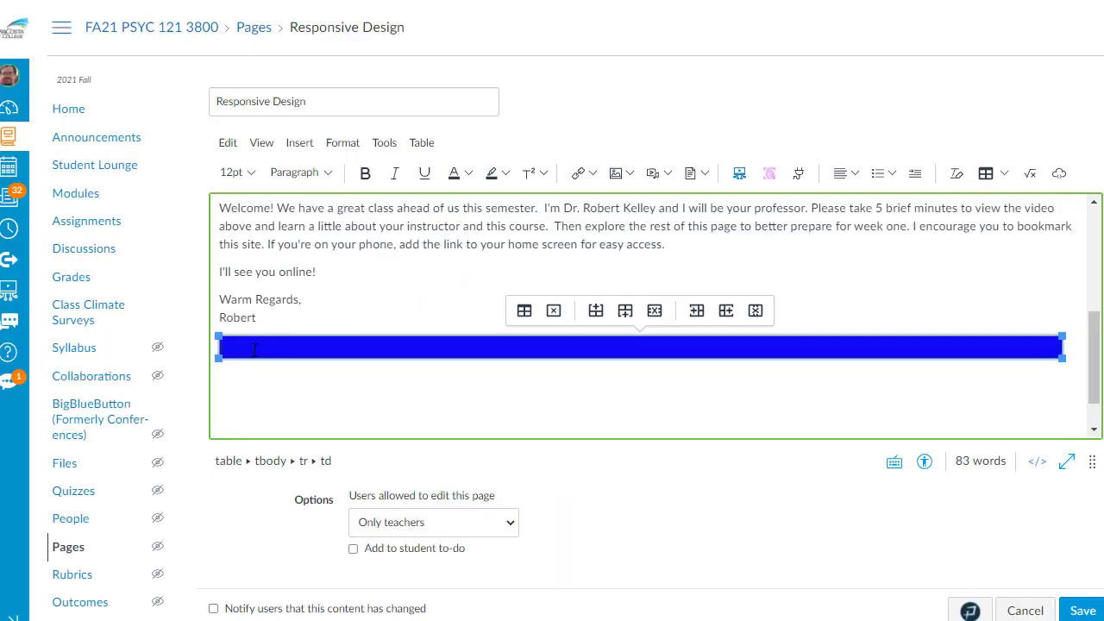
- Paste the heading "How Our Course Works" into the blue table cell and color its text white, checking its Heading 3 style
{"action": "key", "text": "ctrl+v"}
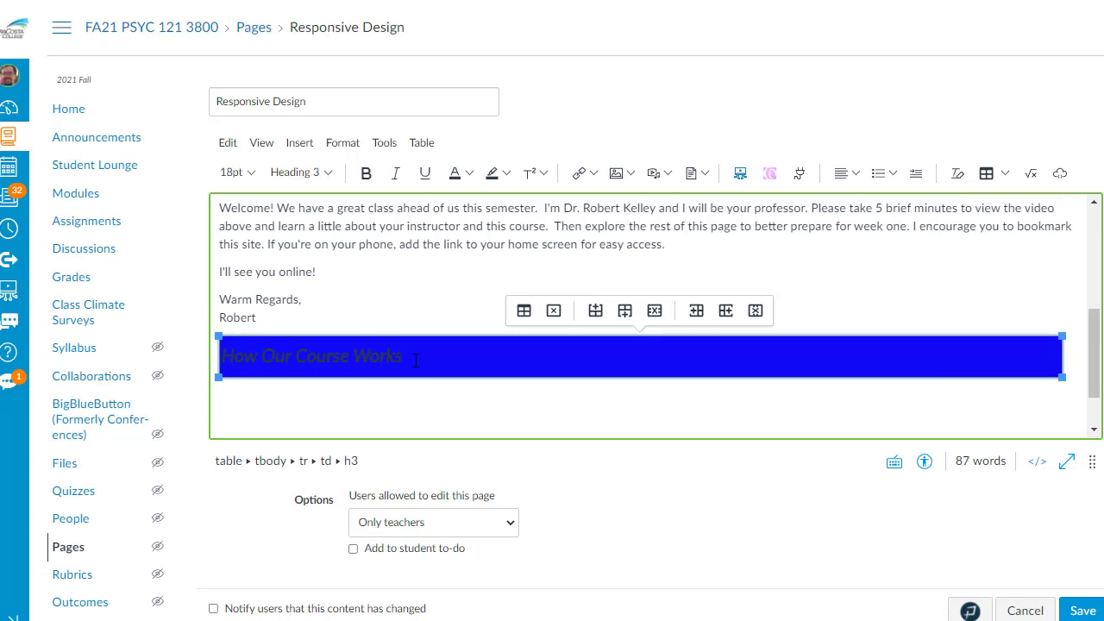
{"action": "left_click_drag", "start_coordinate": [416, 358], "coordinate": [226, 363]}
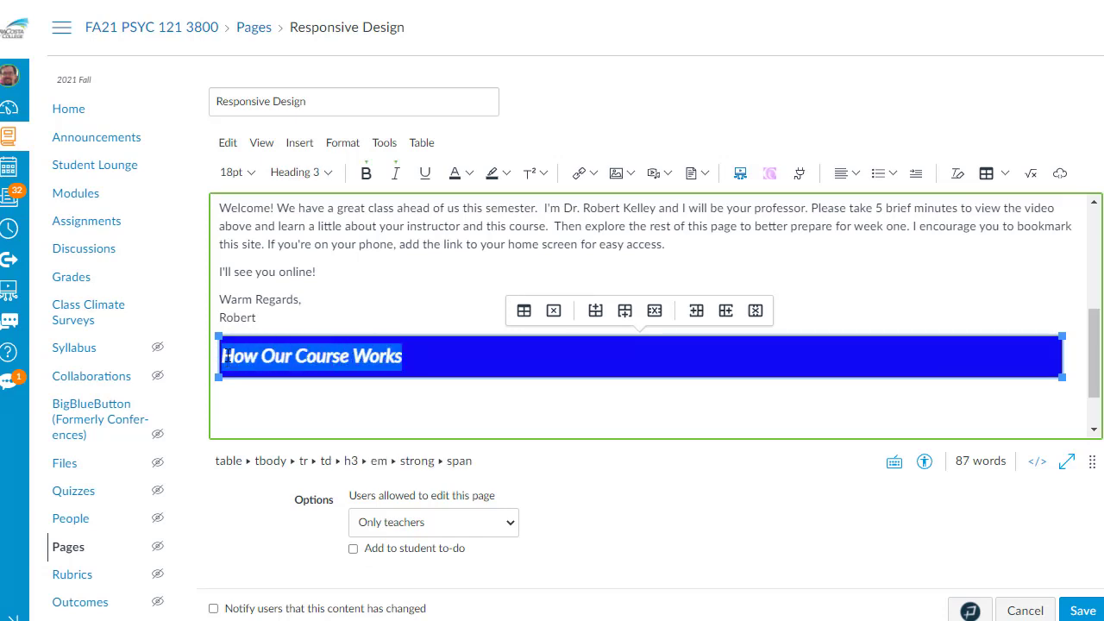
{"action": "left_click", "coordinate": [470, 174]}
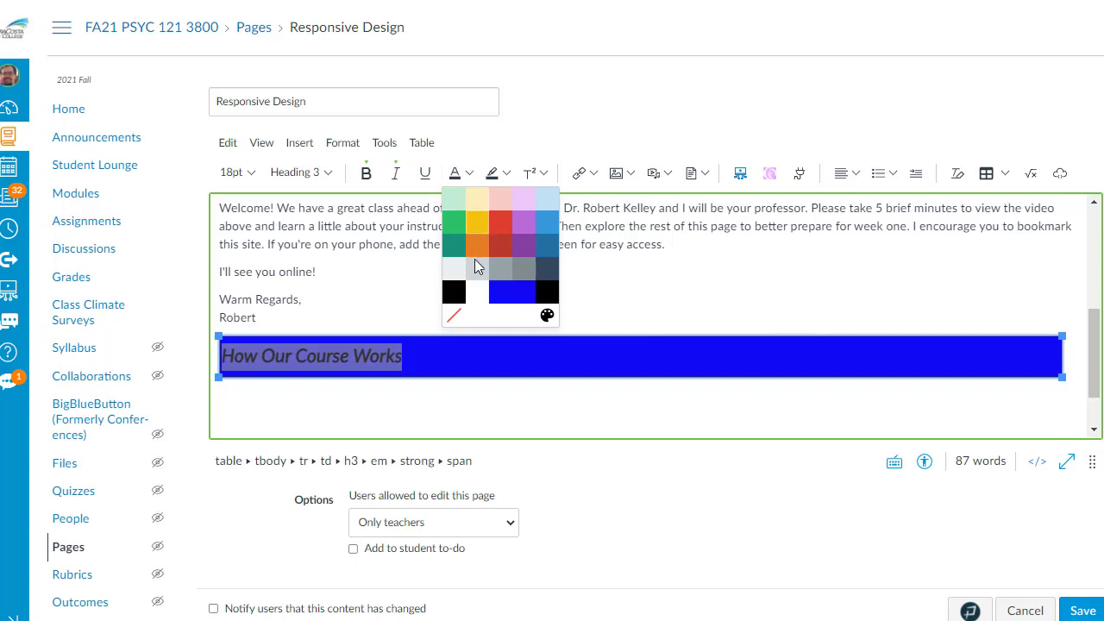
{"action": "left_click", "coordinate": [477, 293]}
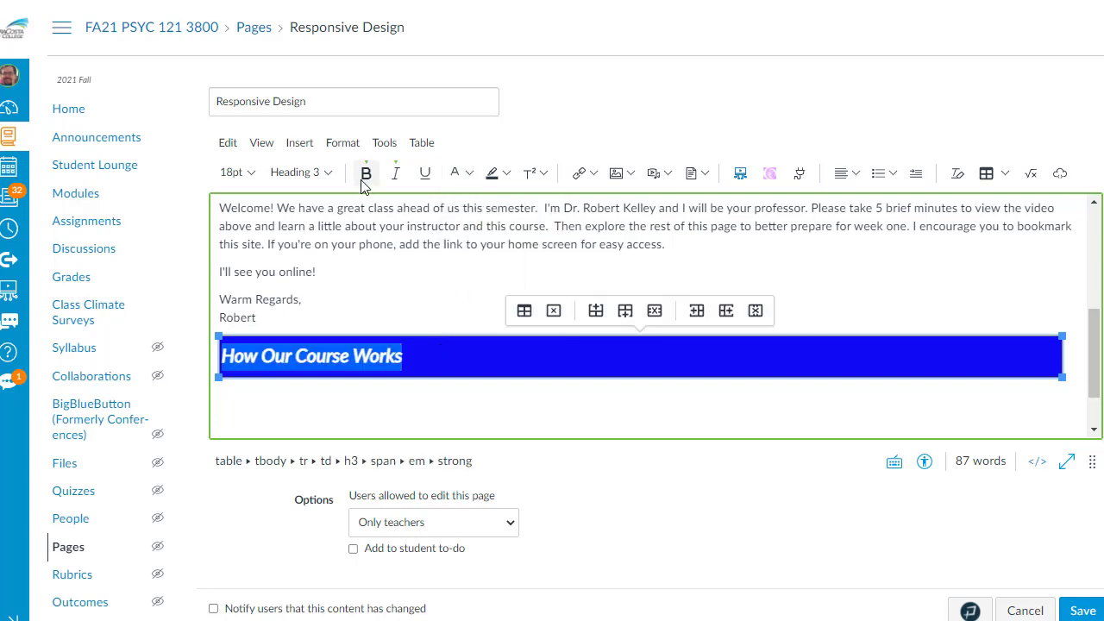
{"action": "left_click", "coordinate": [329, 174]}
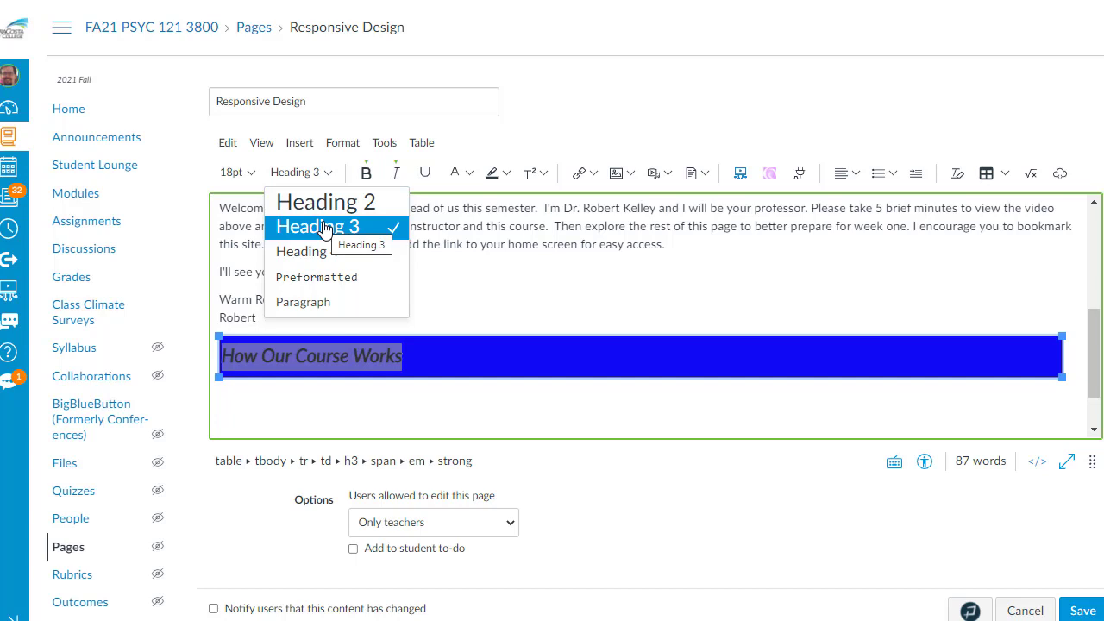
- Paste the two-item bulleted list about Zoom meetings and group activities below the blue banner and check its paragraph style
{"action": "left_click", "coordinate": [315, 333]}
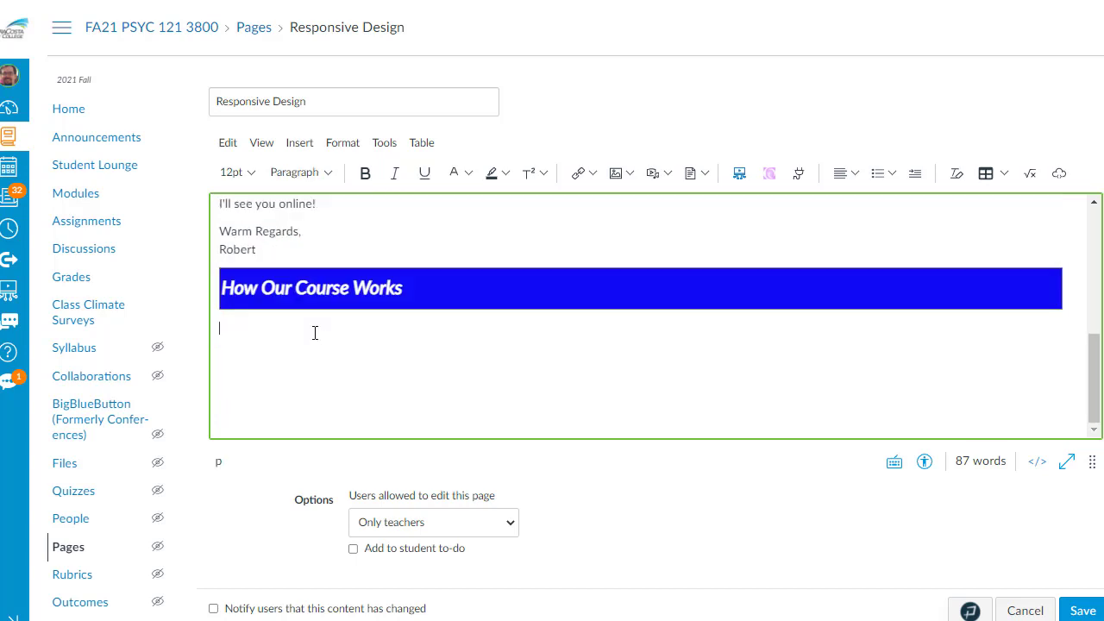
{"action": "key", "text": "ctrl+v"}
{"action": "left_click_drag", "start_coordinate": [549, 400], "coordinate": [238, 356]}
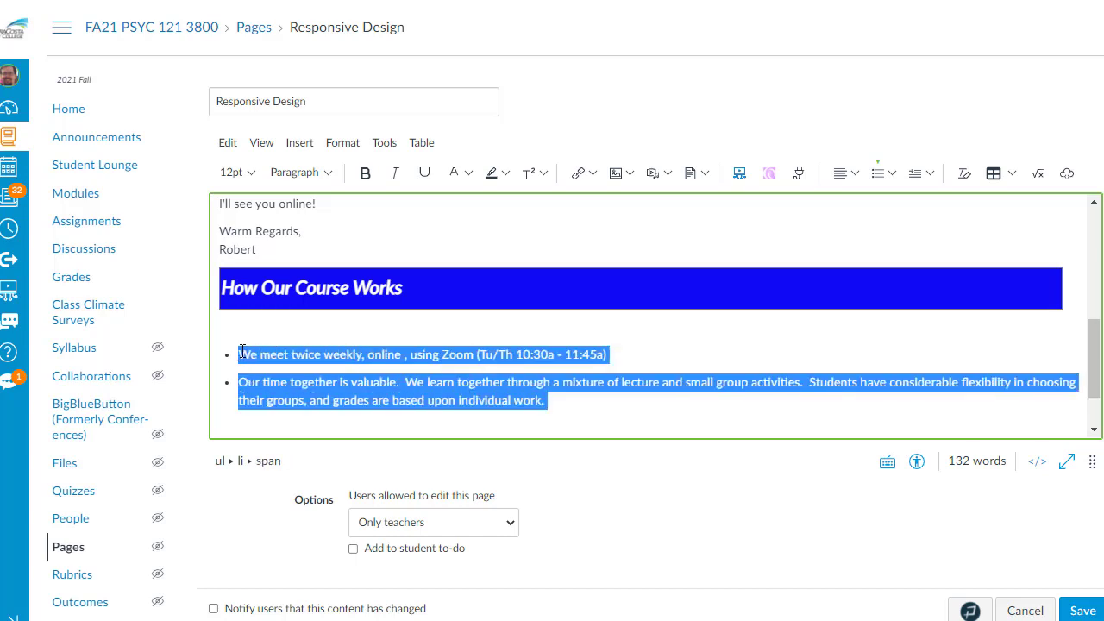
{"action": "left_click", "coordinate": [335, 175]}
{"action": "left_click", "coordinate": [334, 174]}
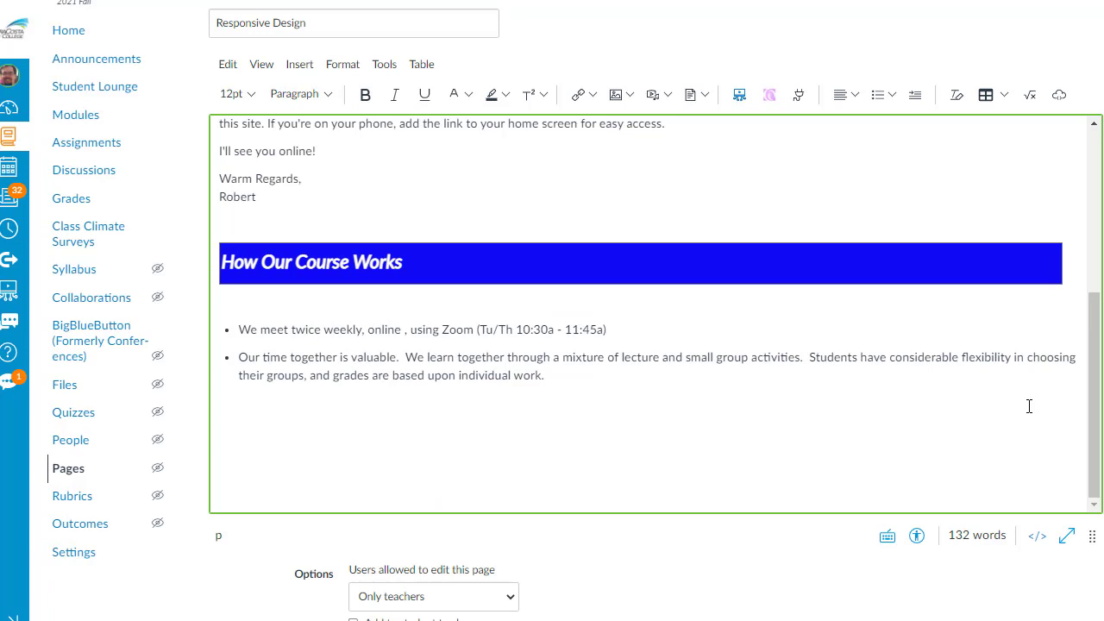
- Duplicate the "How Our Course Works" banner below the bulleted list, retitle it "Skills, Assessment, & Grading", and add its introductory paragraph
{"action": "left_click_drag", "start_coordinate": [677, 264], "coordinate": [664, 224]}
{"action": "left_click", "coordinate": [664, 164]}
{"action": "left_click_drag", "start_coordinate": [223, 221], "coordinate": [239, 338]}
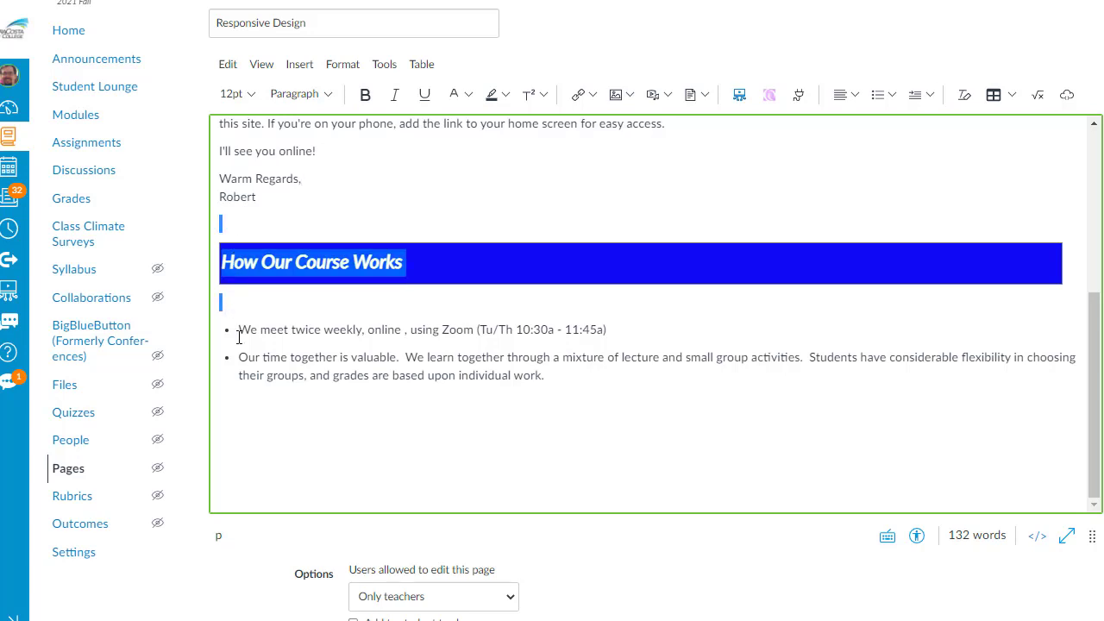
{"action": "left_click", "coordinate": [247, 412]}
{"action": "key", "text": "ctrl+v"}
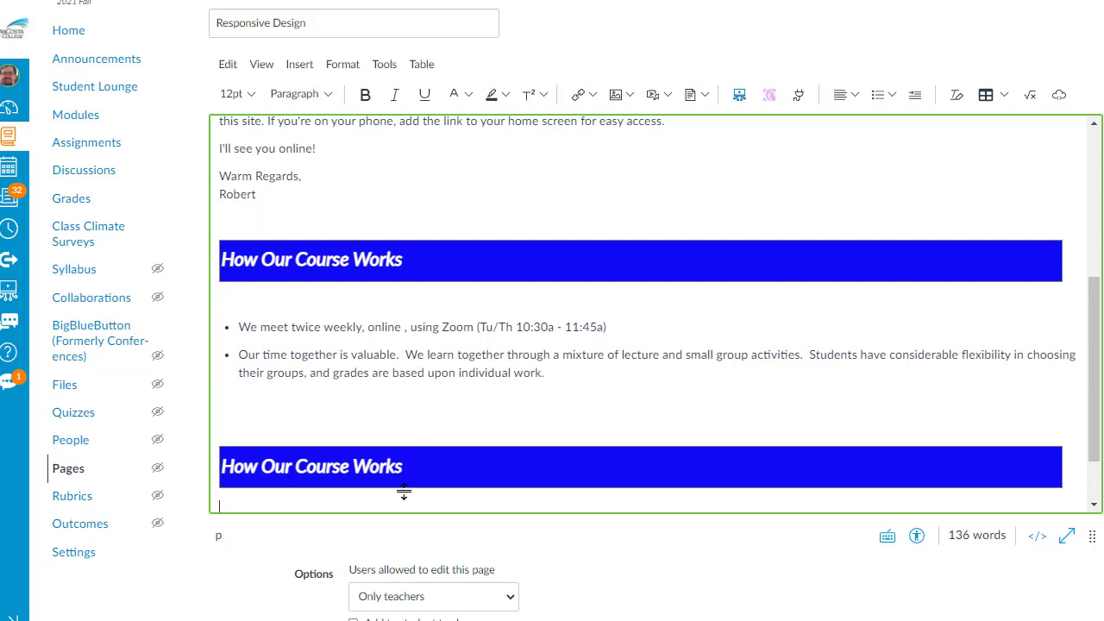
{"action": "left_click_drag", "start_coordinate": [407, 468], "coordinate": [271, 453]}
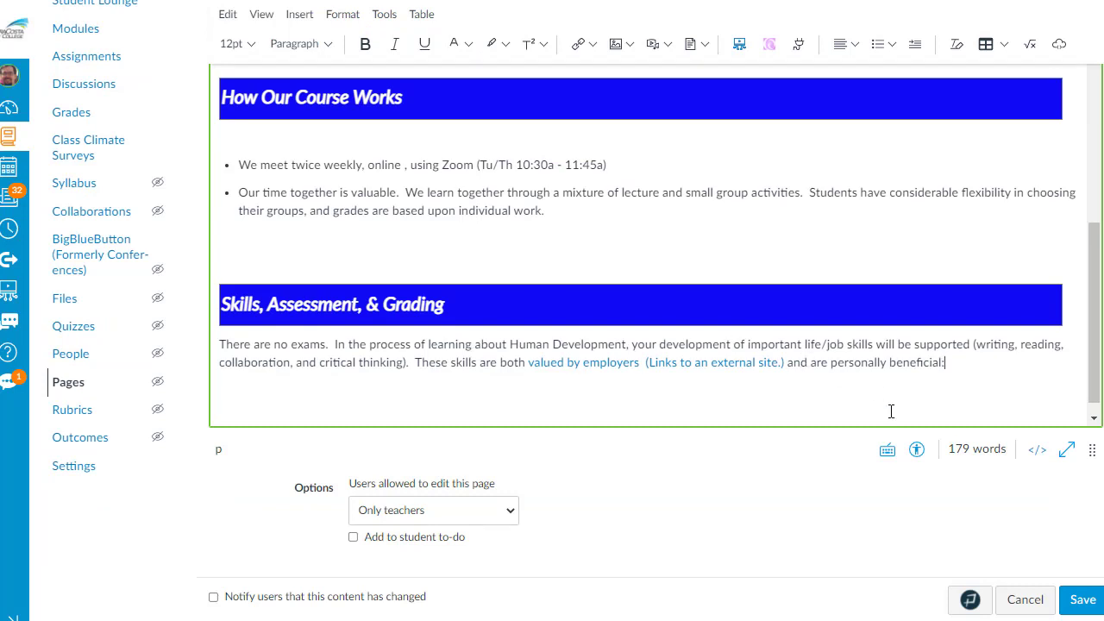
- Insert a two-column, four-row table below the skills paragraph, with Writing, Reading, Collaboration and Critical Thinking as Heading 4 labels in the first column
{"action": "key", "text": "Return"}
{"action": "left_click", "coordinate": [1000, 49]}
{"action": "mouse_move", "coordinate": [978, 74]}
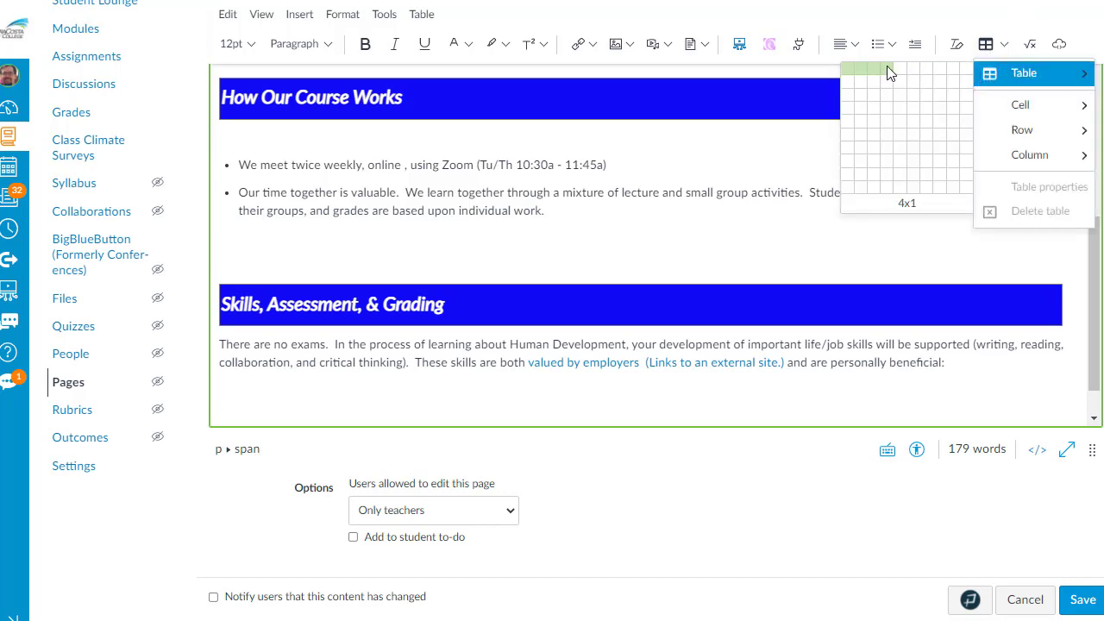
{"action": "left_click", "coordinate": [867, 112]}
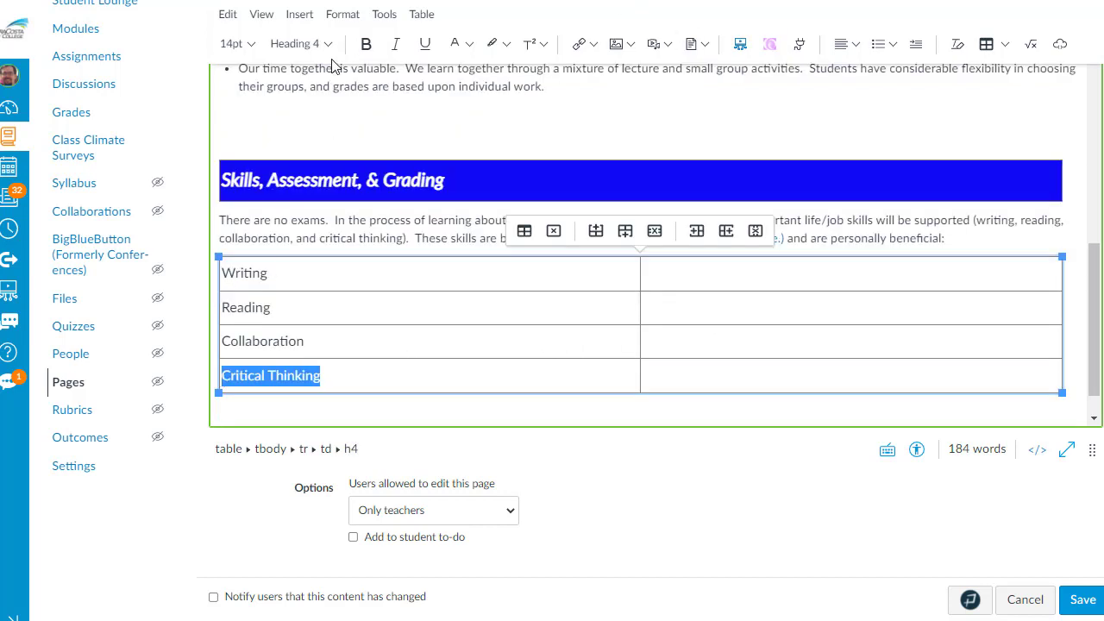
{"action": "left_click", "coordinate": [335, 45]}
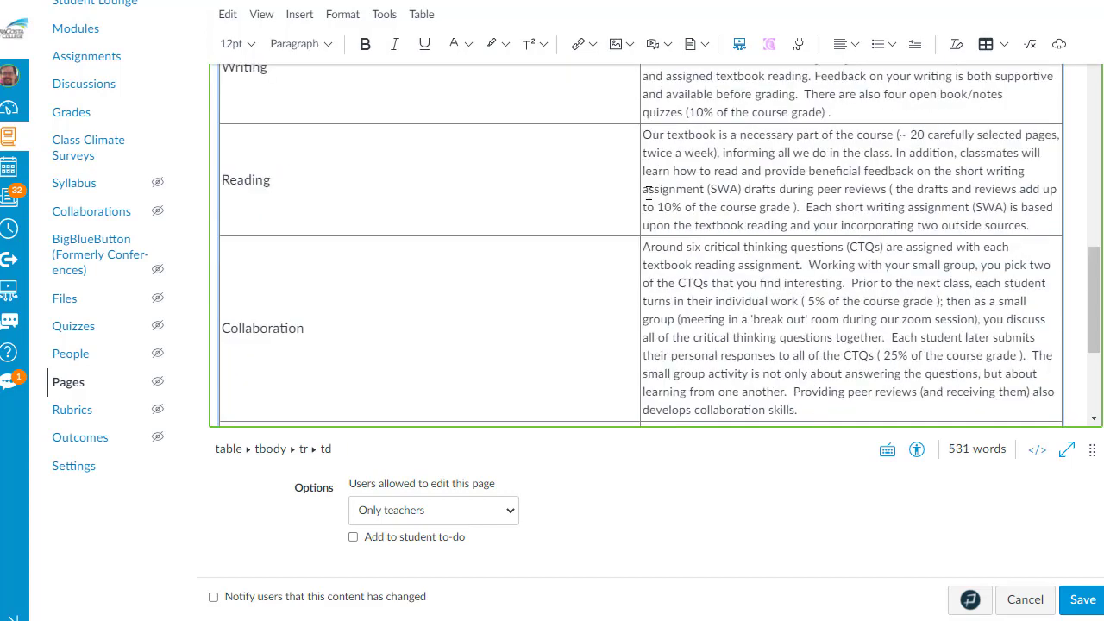
- Narrow the skills table's first column and bold the Writing, Reading, Collaboration and Critical Thinking labels
{"action": "left_click_drag", "start_coordinate": [642, 185], "coordinate": [333, 190]}
{"action": "left_click_drag", "start_coordinate": [268, 222], "coordinate": [222, 224]}
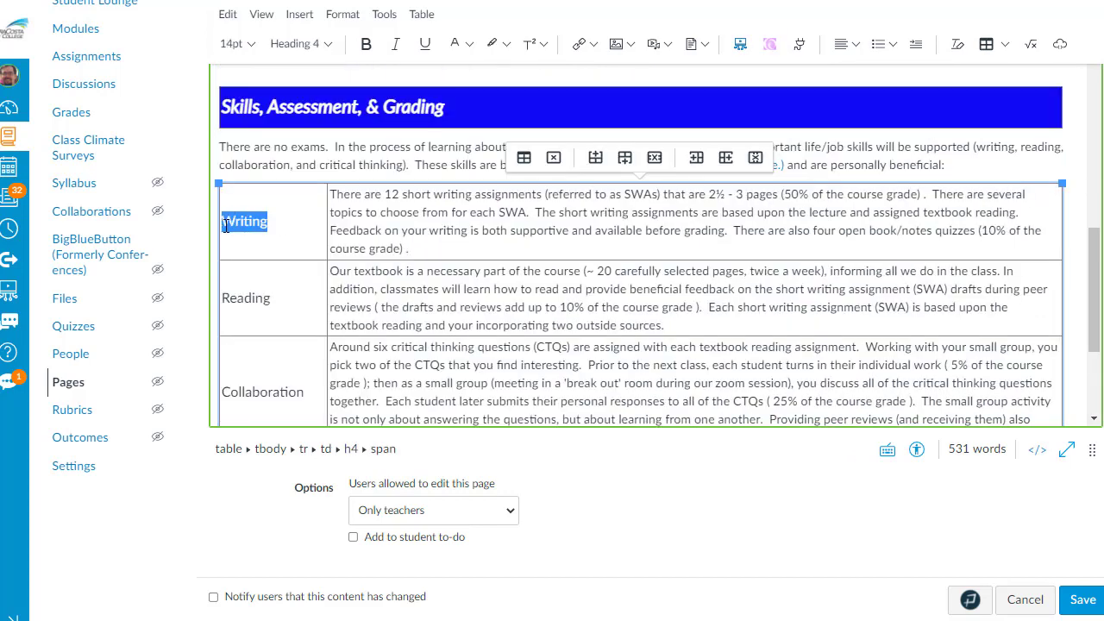
{"action": "left_click", "coordinate": [366, 43]}
{"action": "left_click_drag", "start_coordinate": [272, 298], "coordinate": [225, 295]}
{"action": "left_click", "coordinate": [366, 44]}
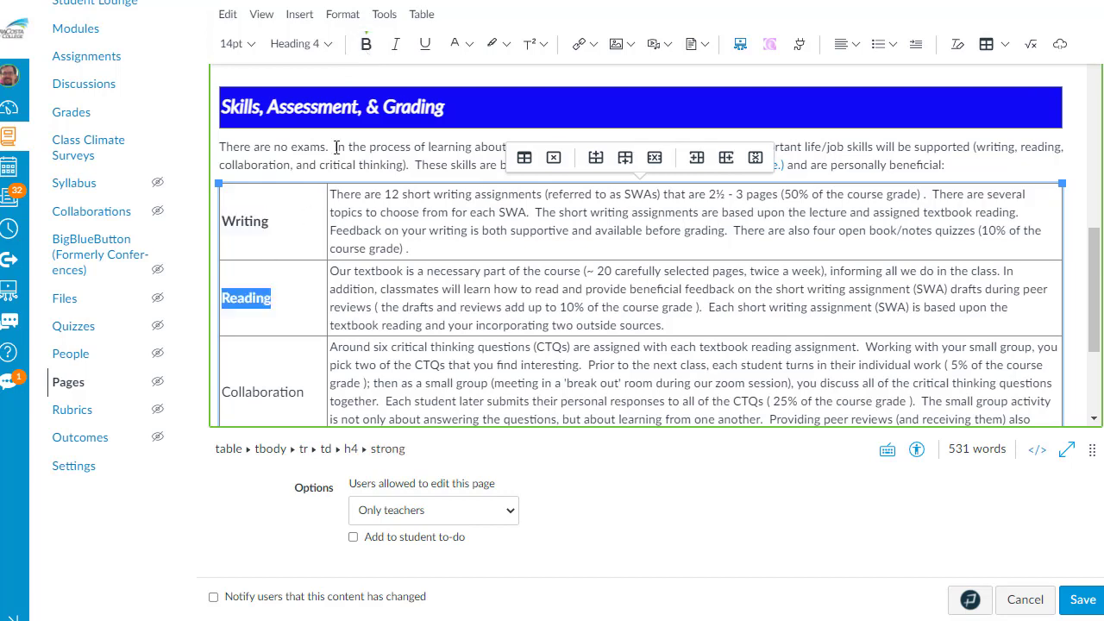
{"action": "left_click", "coordinate": [302, 392]}
{"action": "left_click_drag", "start_coordinate": [302, 393], "coordinate": [228, 391]}
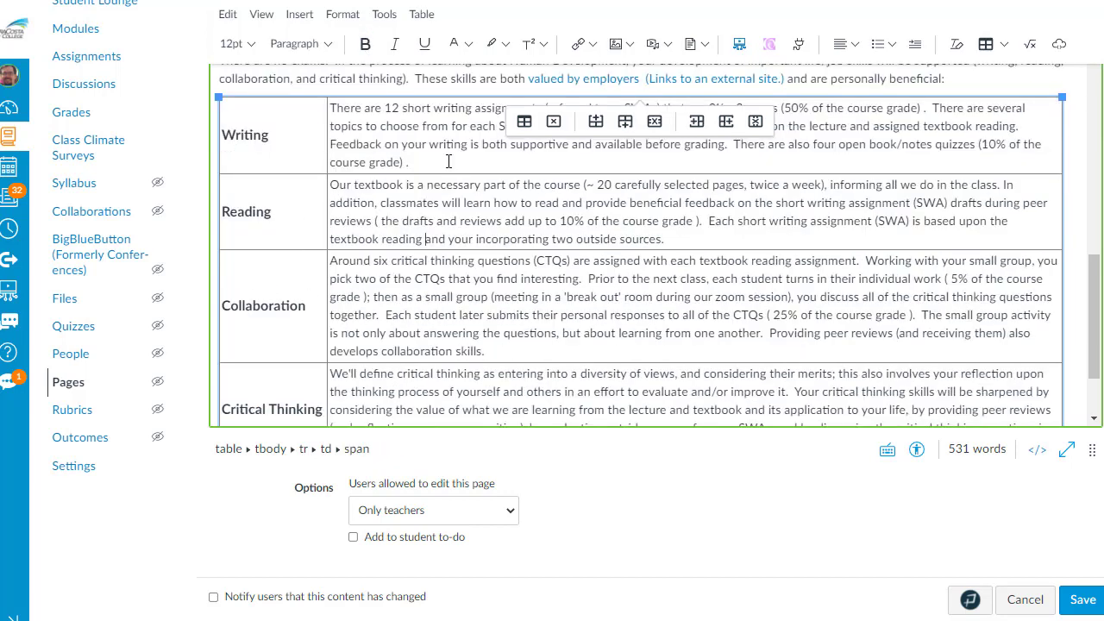
- Set the skills table's border width to 0 in its table properties
{"action": "left_click", "coordinate": [524, 122]}
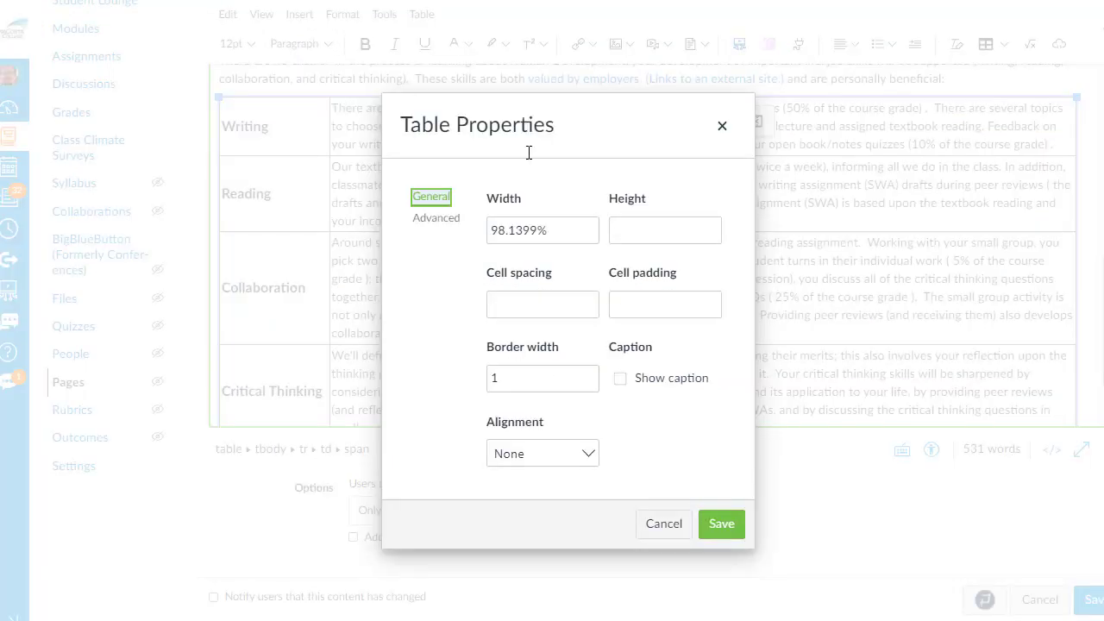
{"action": "double_click", "coordinate": [538, 376]}
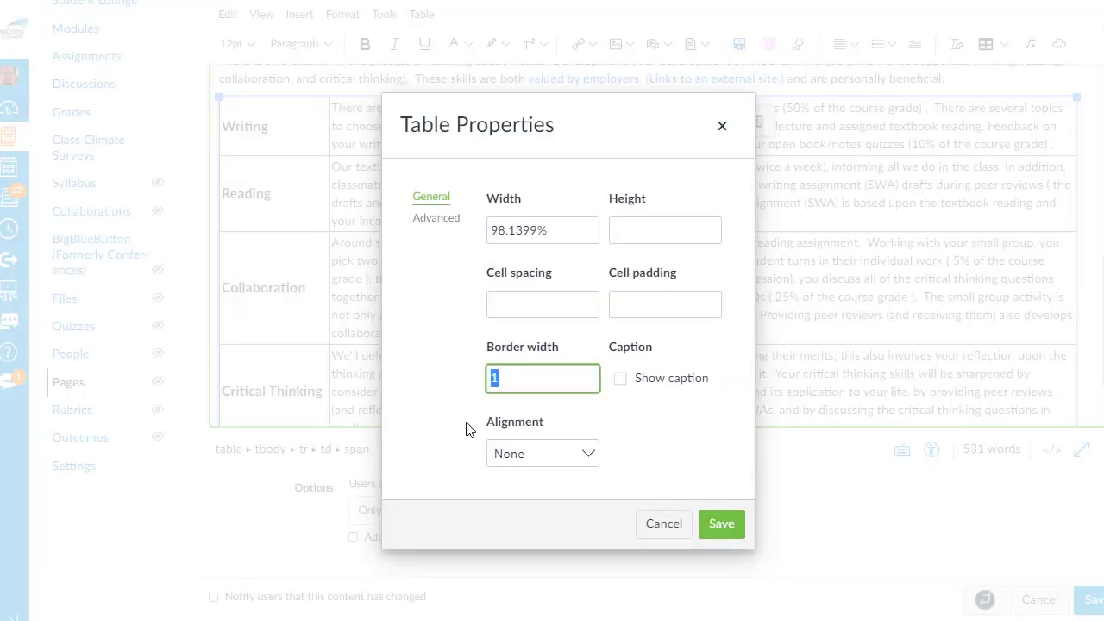
{"action": "type", "text": "0"}
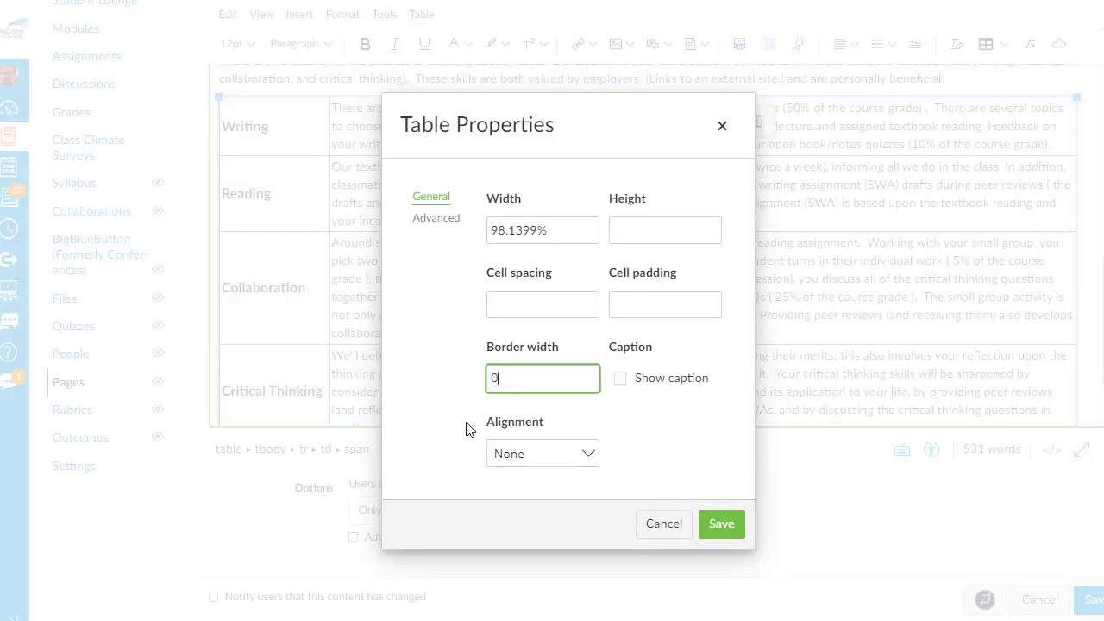
{"action": "left_click", "coordinate": [739, 535]}
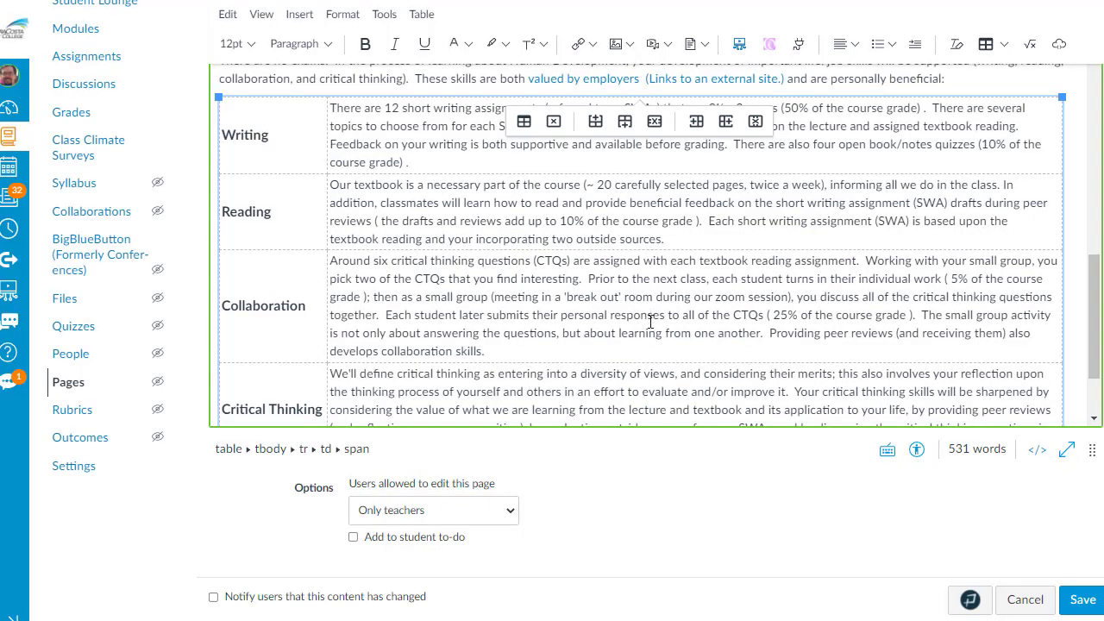
- Copy the "How Our Course Works" banner and paste it below the skills table after adding blank lines
{"action": "left_click", "coordinate": [457, 221]}
{"action": "scroll", "coordinate": [459, 216], "scroll_direction": "up", "scroll_amount": 1}
{"action": "scroll", "coordinate": [460, 215], "scroll_direction": "up", "scroll_amount": 5}
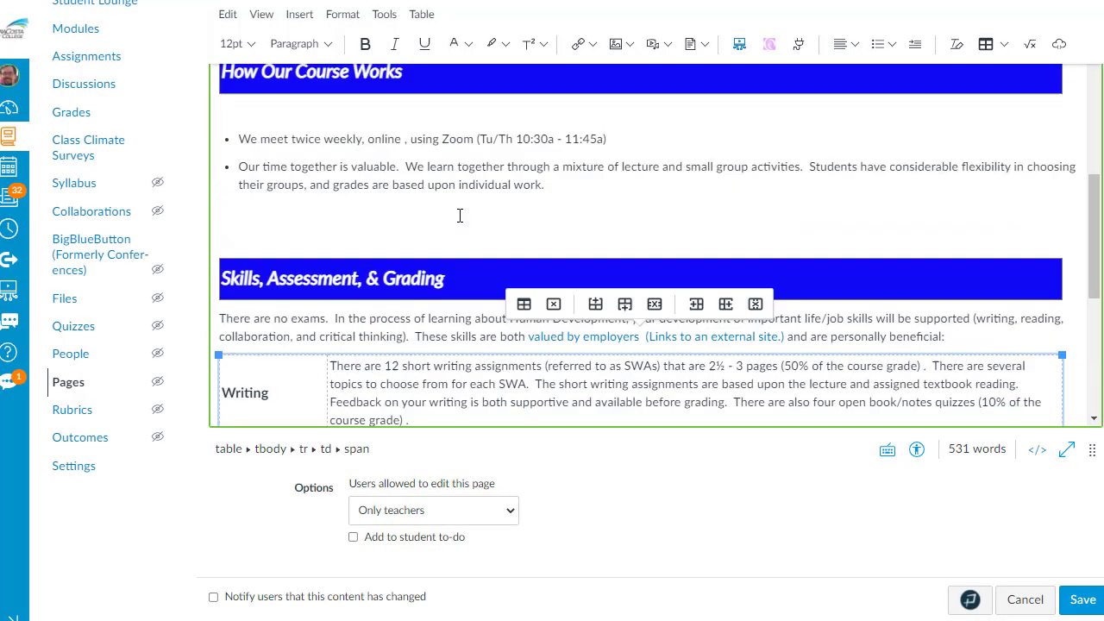
{"action": "left_click", "coordinate": [241, 189]}
{"action": "left_click_drag", "start_coordinate": [248, 209], "coordinate": [243, 297]}
{"action": "key", "text": "ctrl+c"}
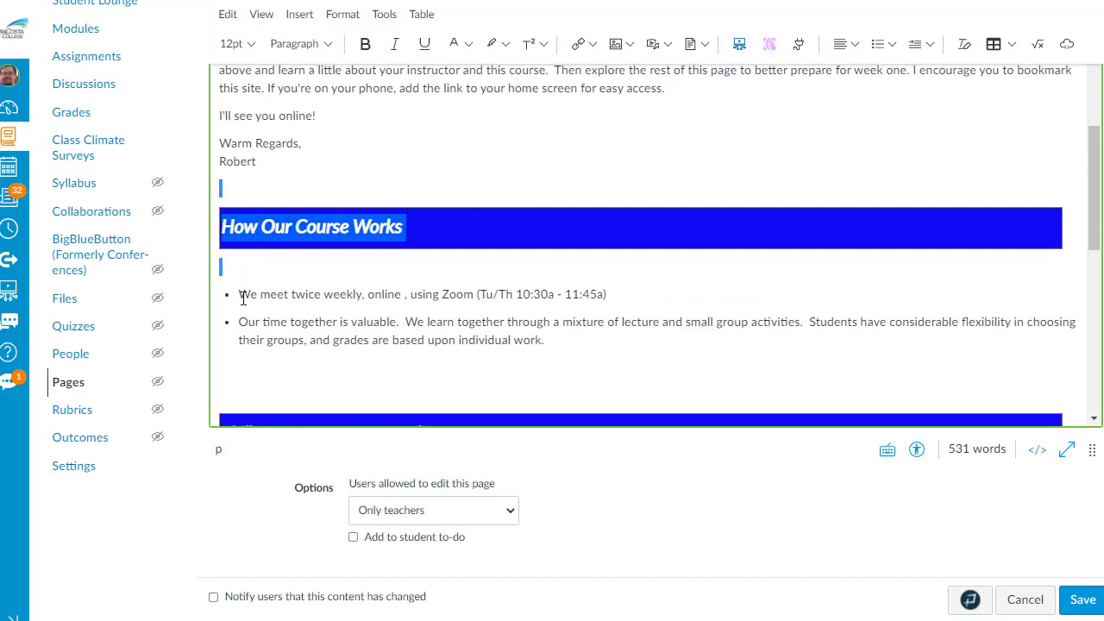
{"action": "scroll", "coordinate": [334, 250], "scroll_direction": "down", "scroll_amount": 8}
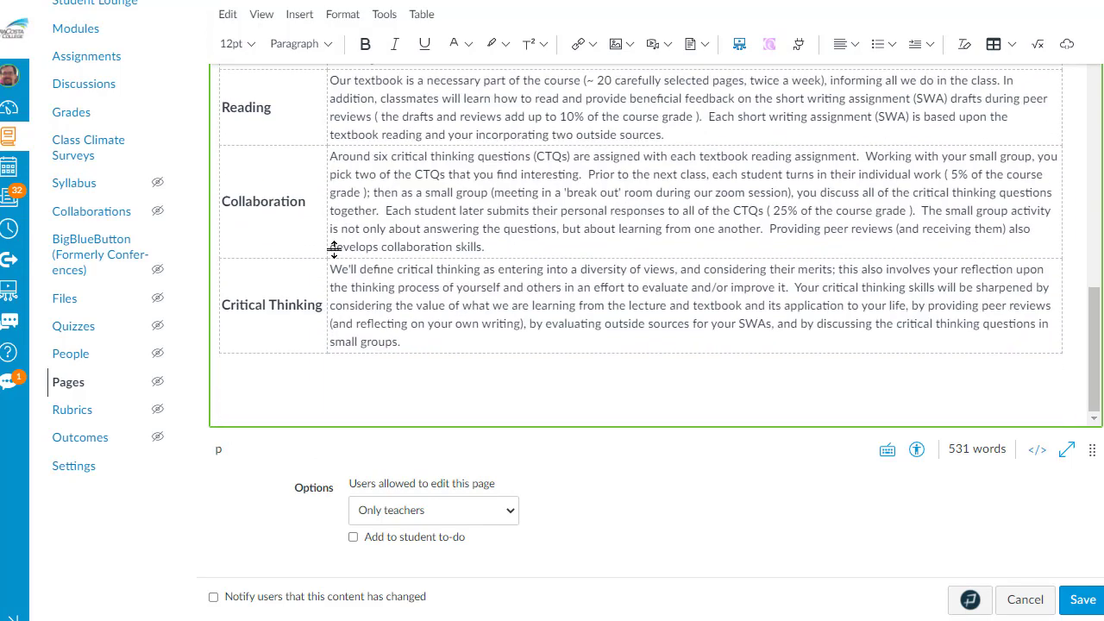
{"action": "left_click", "coordinate": [273, 387]}
{"action": "key", "text": "Return"}
{"action": "key", "text": "Return"}
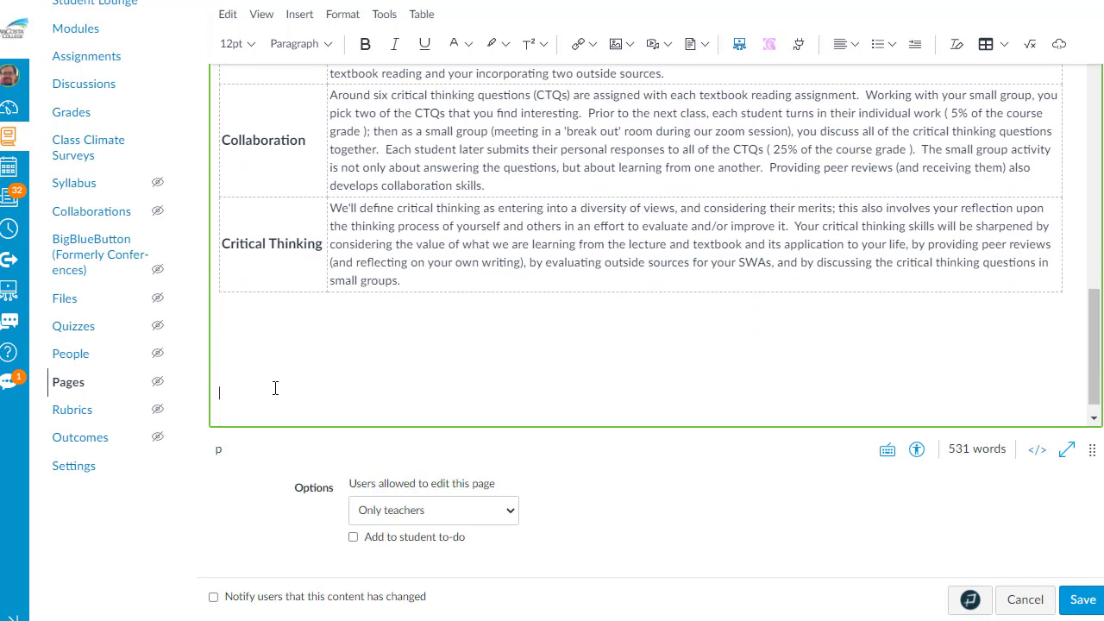
{"action": "key", "text": "ctrl+v"}
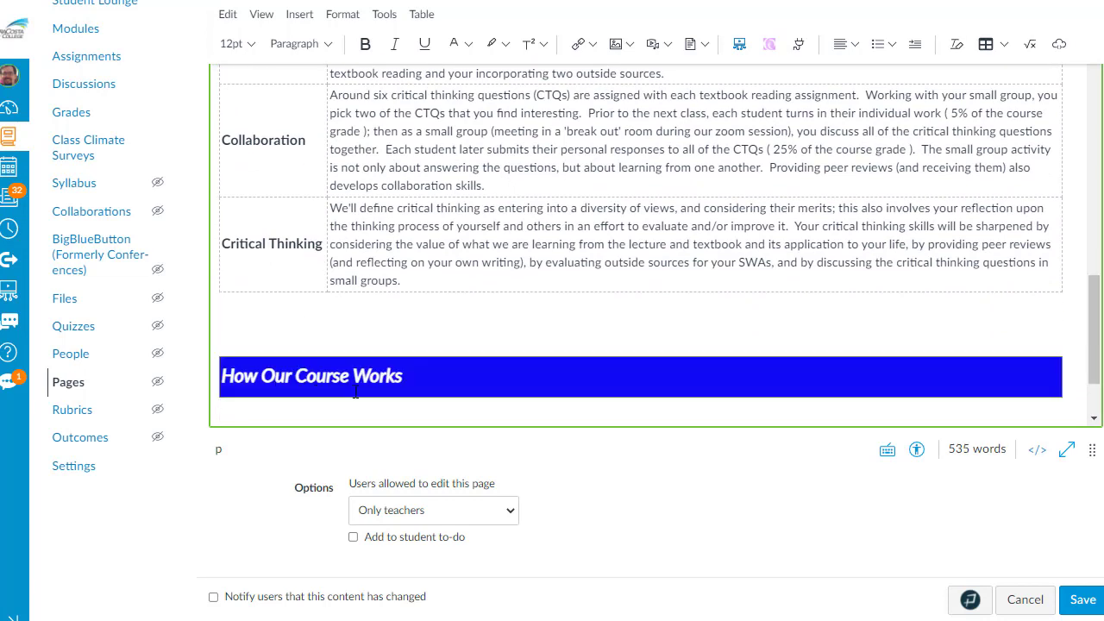
- Retitle the banner below the skills table "My Teaching Philosophy" and add the teaching philosophy paragraphs beneath it
{"action": "left_click_drag", "start_coordinate": [400, 379], "coordinate": [240, 393]}
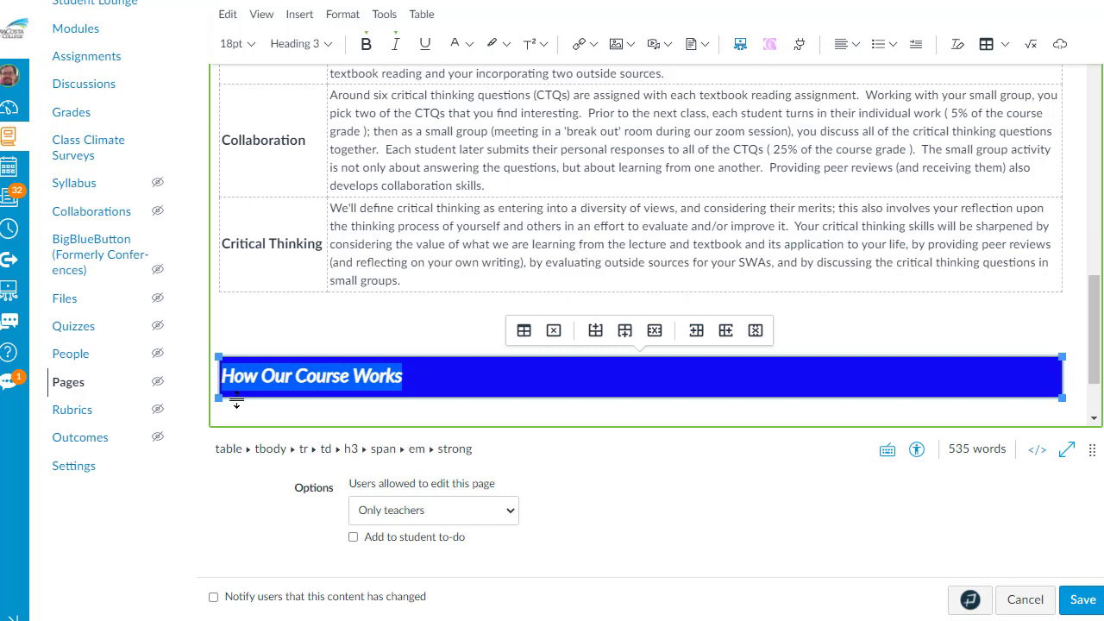
{"action": "type", "text": "My Teaching "}
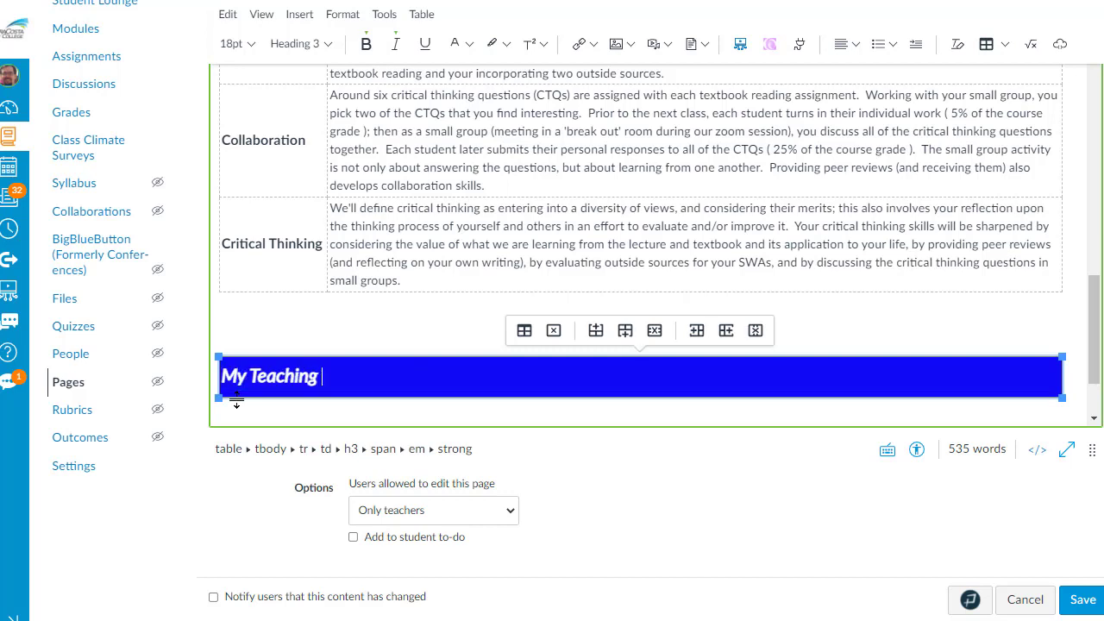
{"action": "type", "text": "Philosophy"}
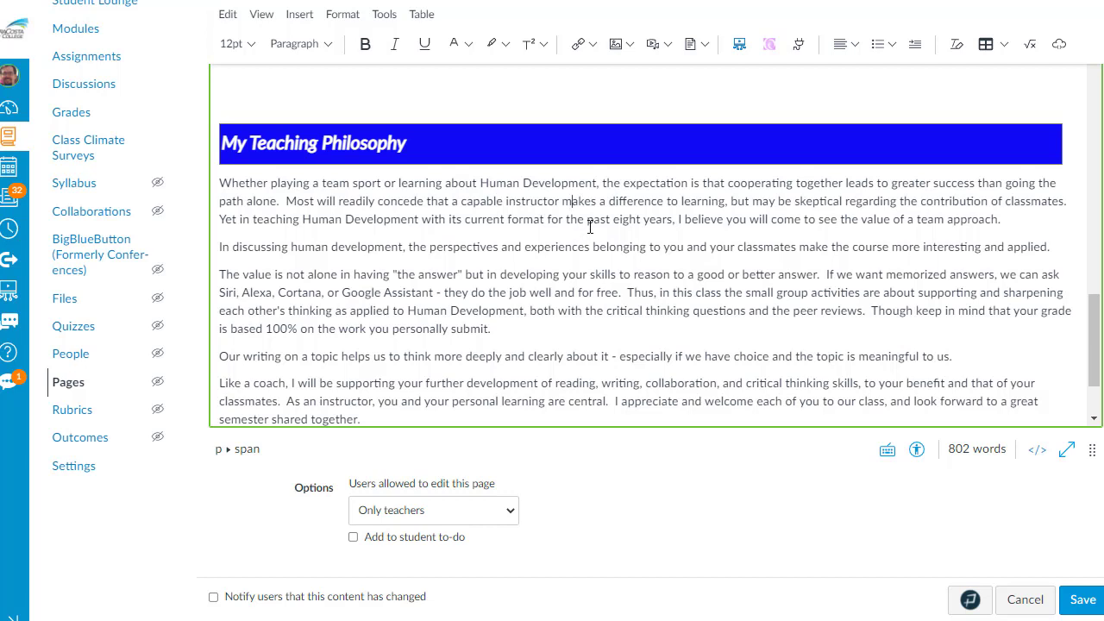
- Format the three middle teaching philosophy paragraphs, from "In discussing human development" to "Our writing on a topic", as a bulleted list
{"action": "left_click_drag", "start_coordinate": [964, 357], "coordinate": [194, 239]}
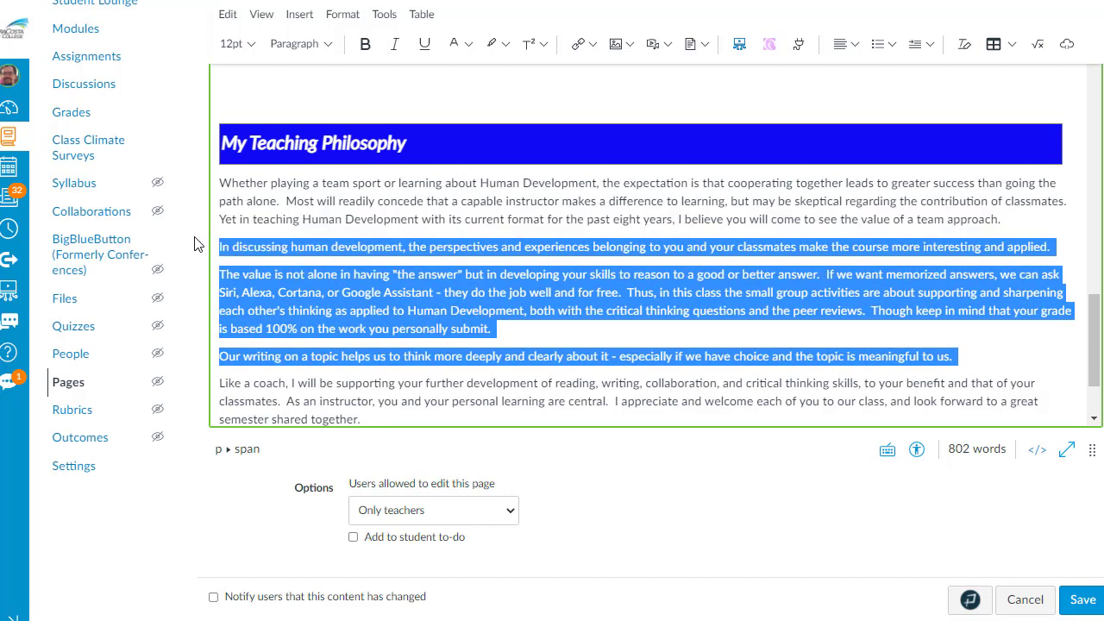
{"action": "left_click", "coordinate": [892, 45]}
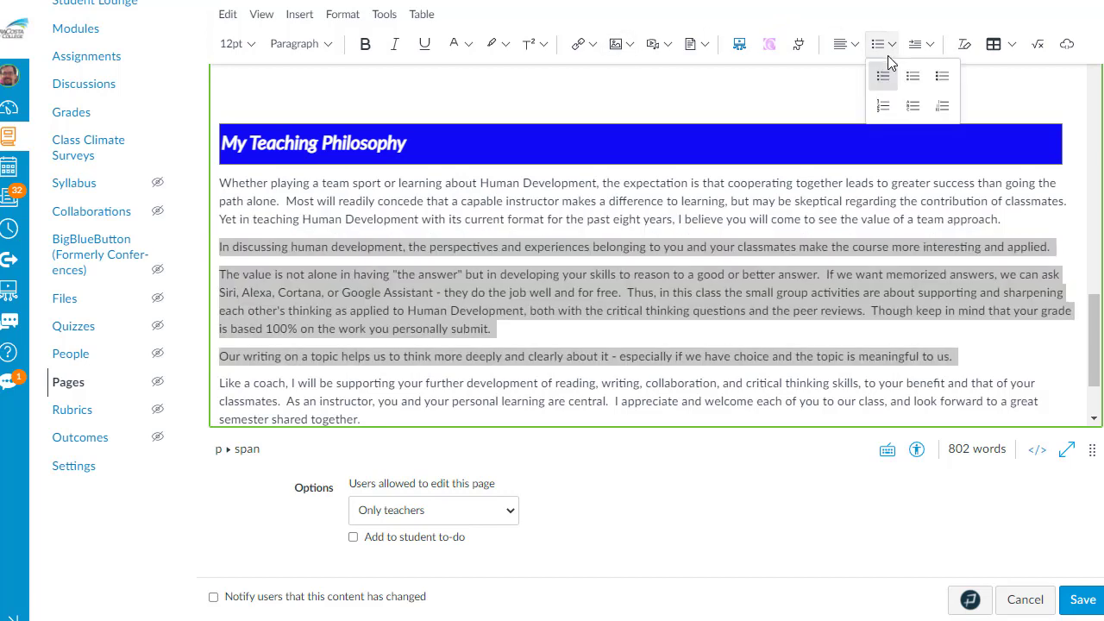
{"action": "left_click", "coordinate": [888, 87]}
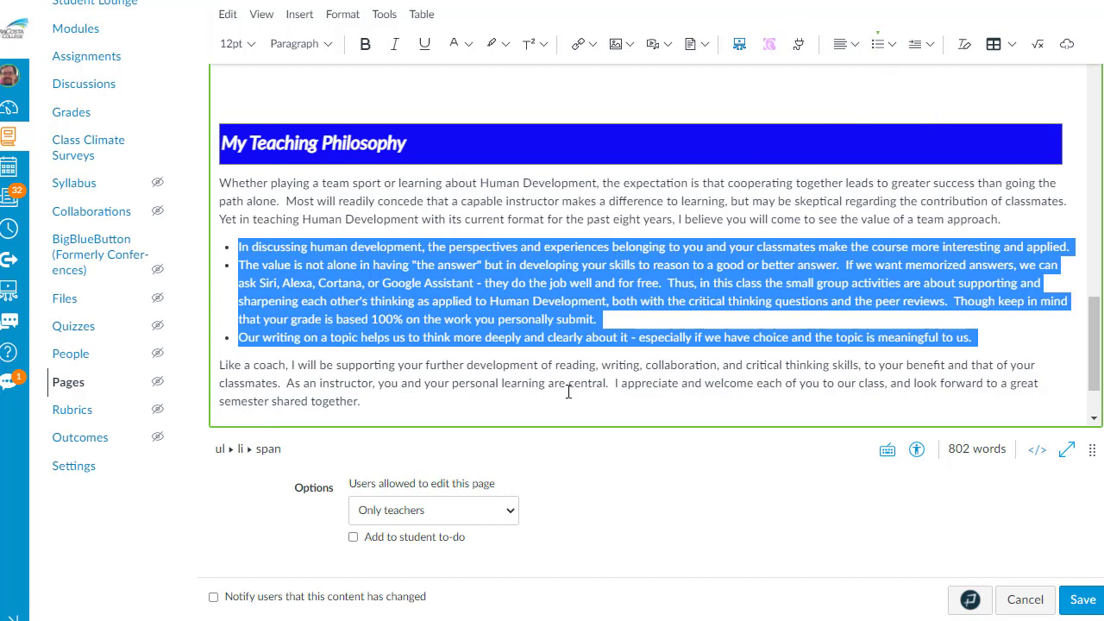
- Duplicate the "How Our Course Works" banner below the teaching philosophy text and title it "Striving Together: Support & Success"
{"action": "scroll", "coordinate": [560, 379], "scroll_direction": "up", "scroll_amount": 1}
{"action": "left_click", "coordinate": [552, 164]}
{"action": "scroll", "coordinate": [519, 224], "scroll_direction": "up", "scroll_amount": 3}
{"action": "scroll", "coordinate": [520, 222], "scroll_direction": "up", "scroll_amount": 8}
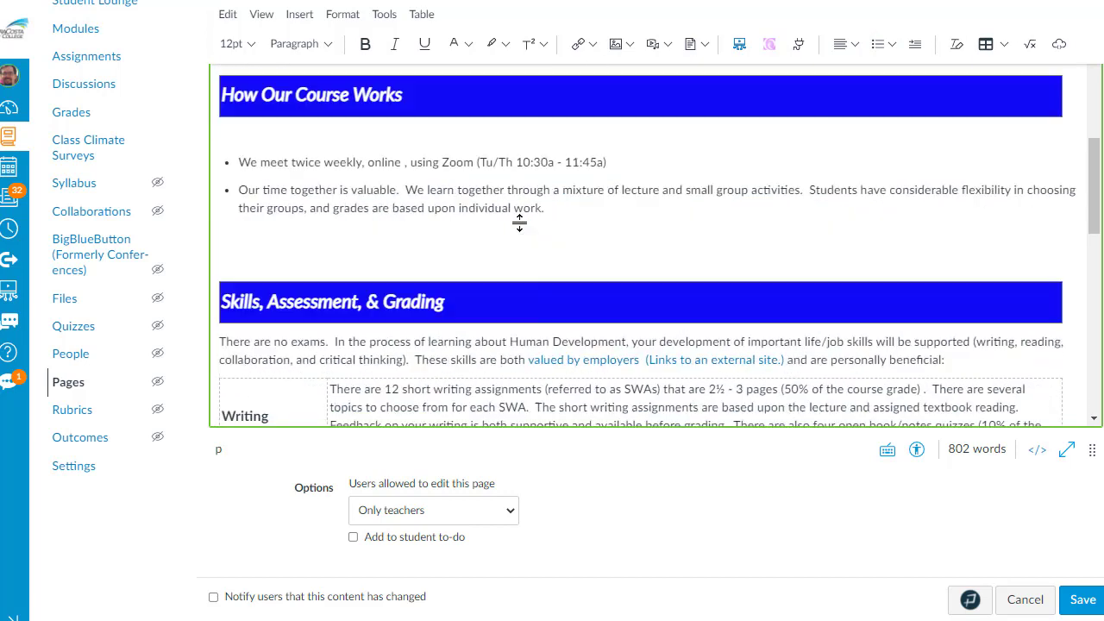
{"action": "left_click_drag", "start_coordinate": [249, 241], "coordinate": [221, 318]}
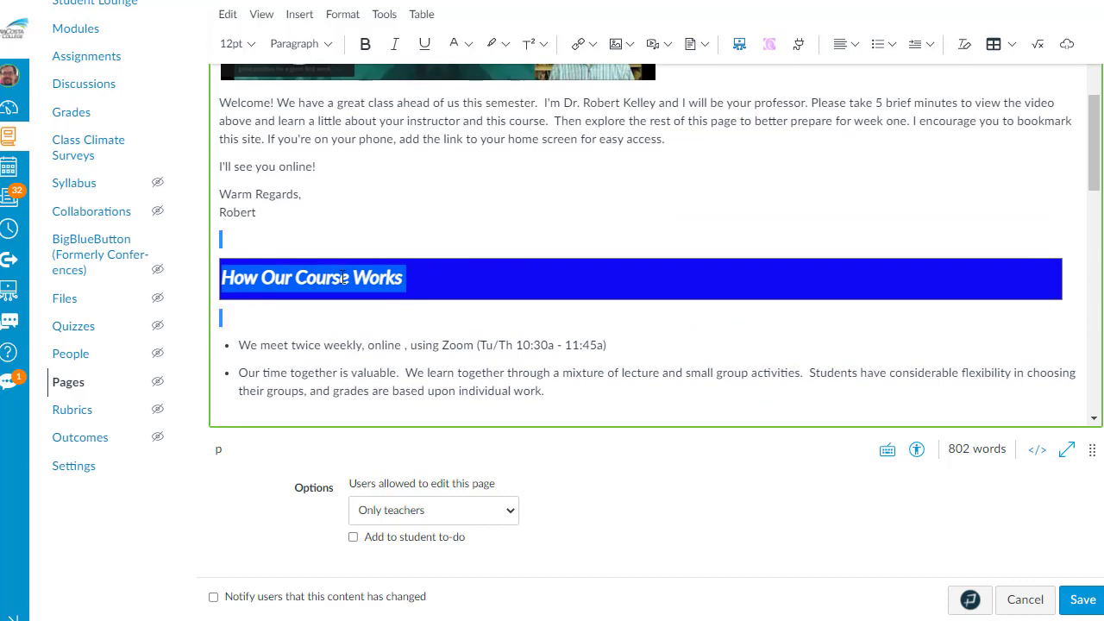
{"action": "scroll", "coordinate": [450, 269], "scroll_direction": "down", "scroll_amount": 10}
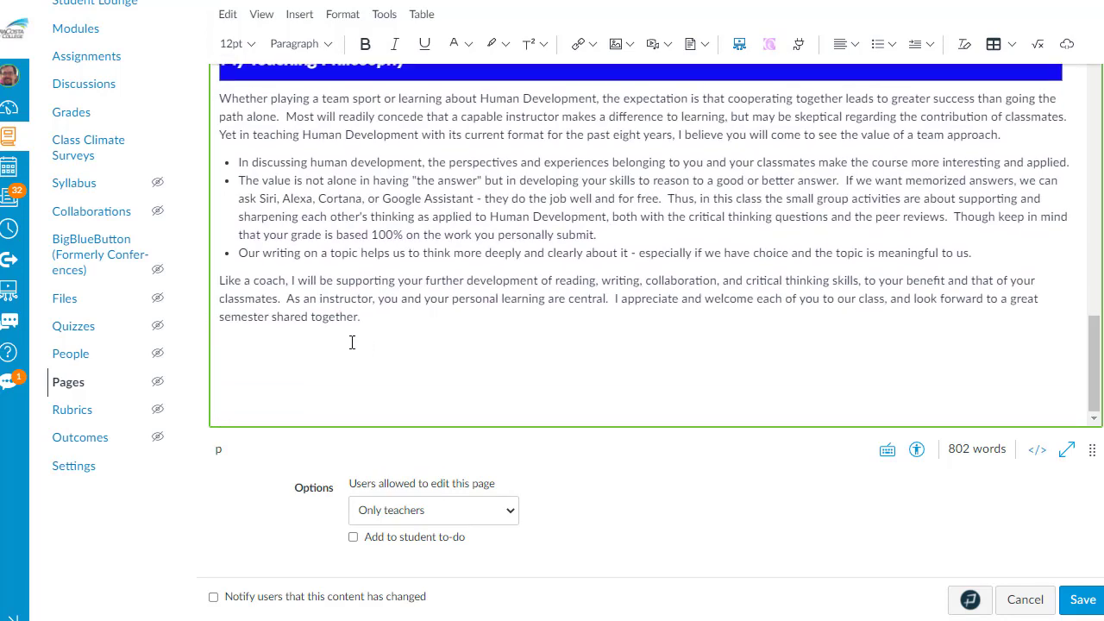
{"action": "left_click", "coordinate": [352, 343]}
{"action": "type", "text": "Striving Together: Support & Success"}
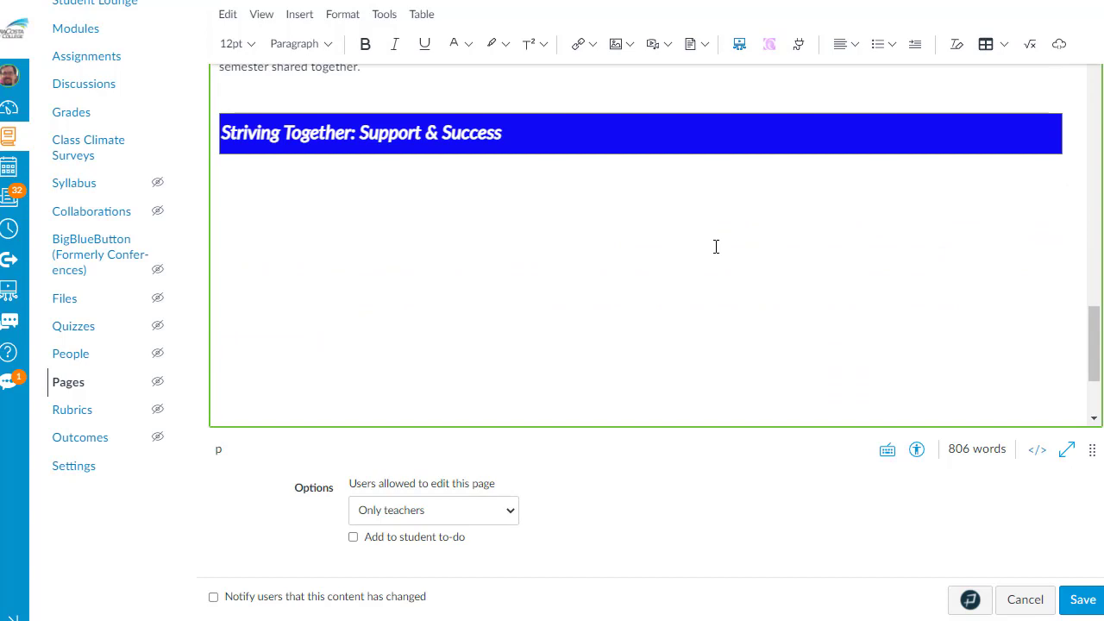
- Add the "What you can expect from me:" text below the Striving Together banner and bullet the statements under that line
{"action": "type", "text": "What you can expect from me: I will treat you with dignity and respect and be flexible to support your individual needs. I will provide you with a clear, organized course with is designed to ensure you meet our course outcomes in a meaningful manner. I will prove a variety of assignments to ensure that your learning needs are met; check 'How this course works' to see if it is a good fit for you. I will be actively present in your learning. I will be actively present in your learning. I will provide a supportive and safe environment for you to share and discuss ideas with your peers. I won't be perfect. I am human and will make mistakes at times. I will view mistakes as an opportunity to learn and grow. Is there anything else you would like to add to this list? If so, you will have the opportunity to make a suggestion in our initial class survey."}
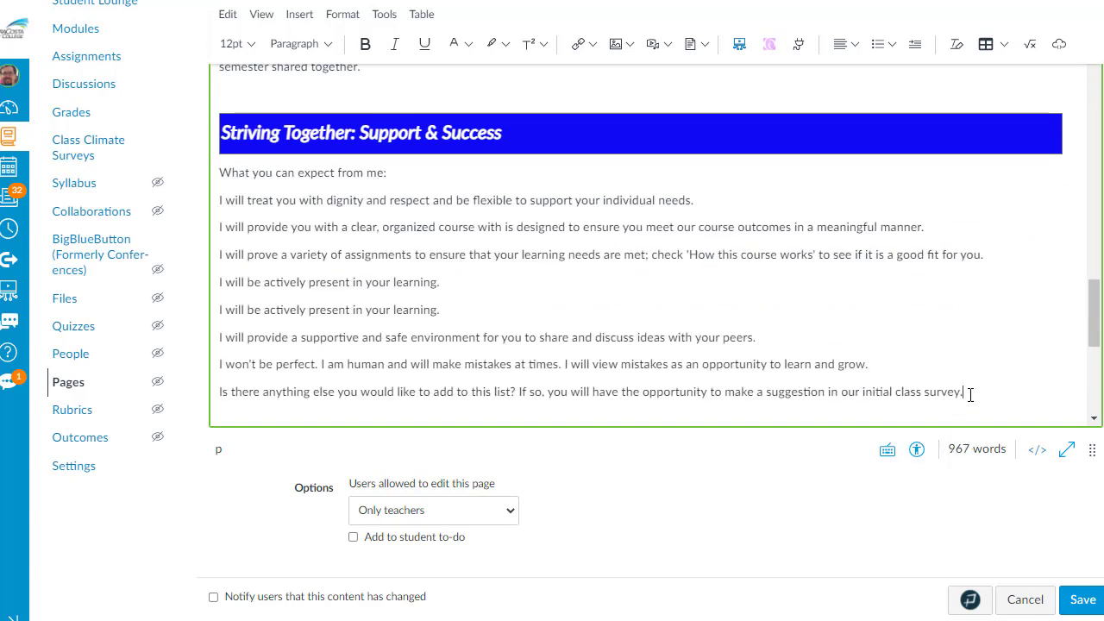
{"action": "left_click_drag", "start_coordinate": [965, 392], "coordinate": [216, 200]}
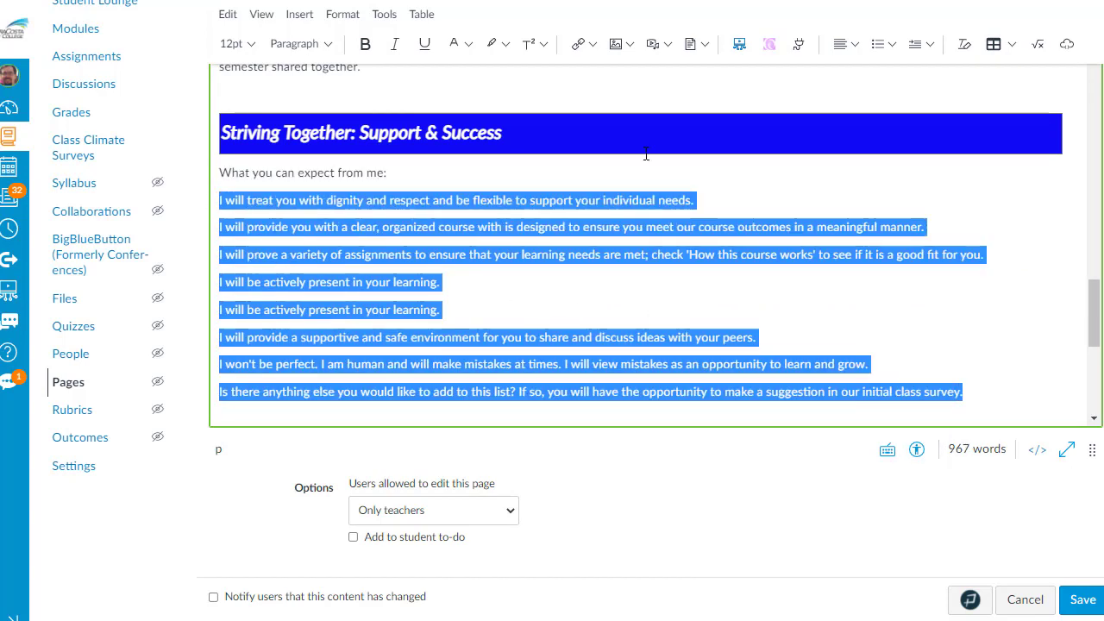
{"action": "left_click", "coordinate": [877, 44]}
- Add the "What I will expect from you:" section below the instructor's list and bullet its statements
{"action": "scroll", "coordinate": [818, 381], "scroll_direction": "down", "scroll_amount": 3}
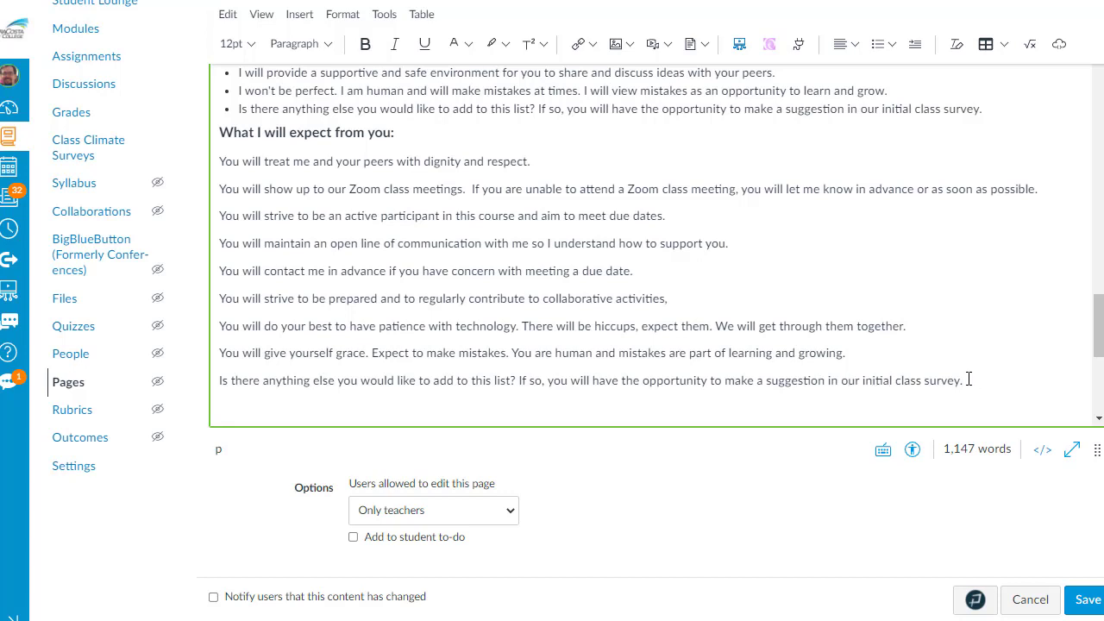
{"action": "left_click_drag", "start_coordinate": [969, 379], "coordinate": [196, 164]}
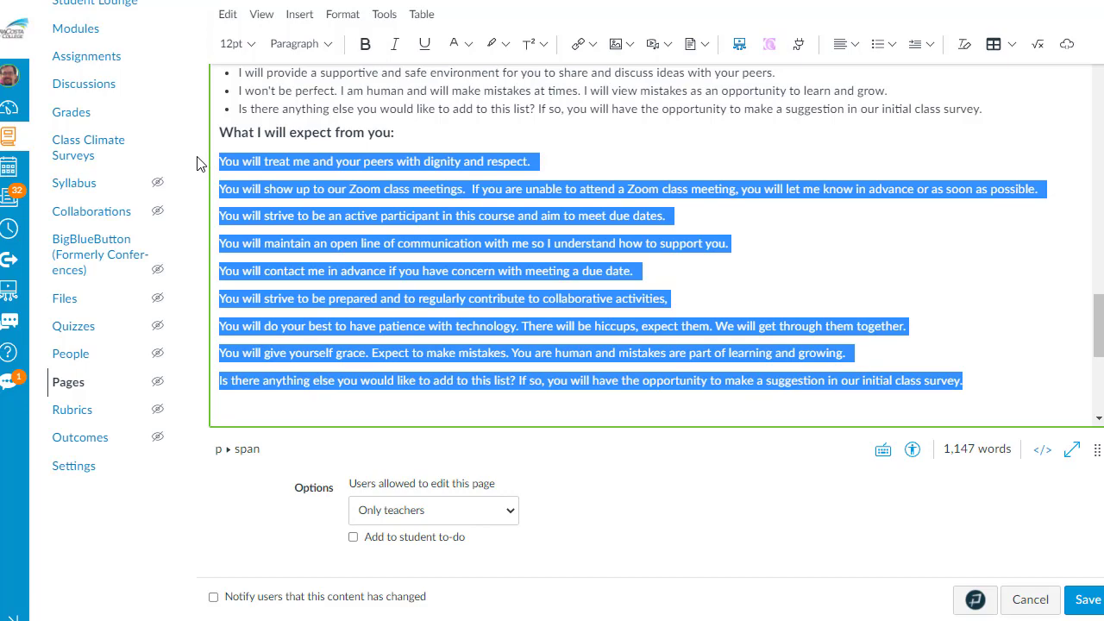
{"action": "left_click", "coordinate": [877, 44]}
- Duplicate the "How Our Course Works" banner below the student expectations list and title it "Equity"
{"action": "left_click_drag", "start_coordinate": [1099, 338], "coordinate": [1099, 102]}
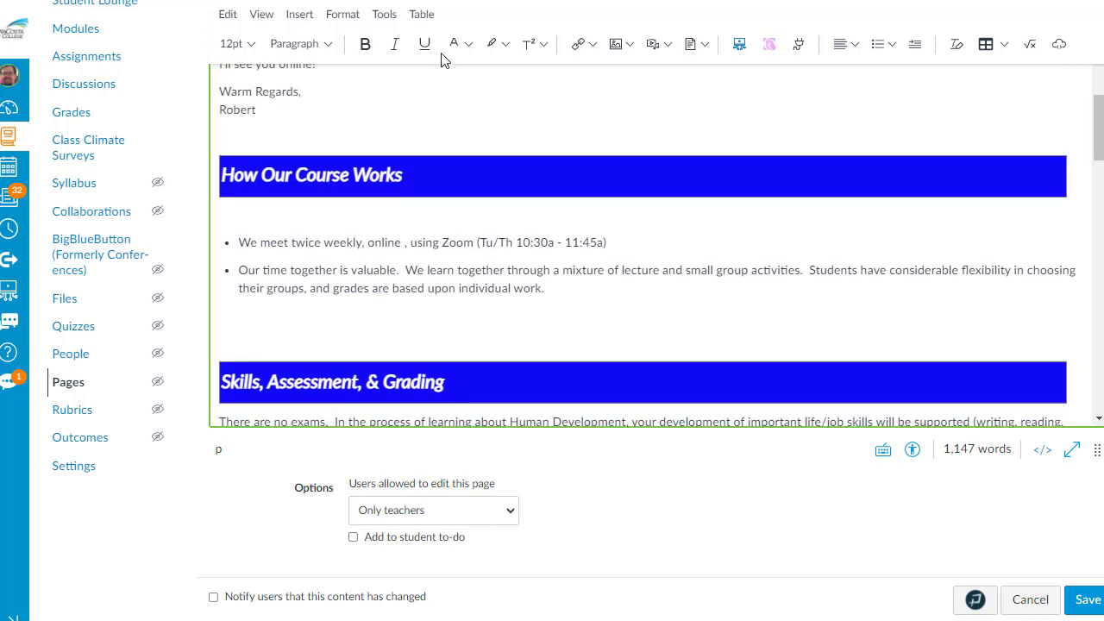
{"action": "left_click_drag", "start_coordinate": [239, 153], "coordinate": [230, 217]}
{"action": "key", "text": "ctrl+c"}
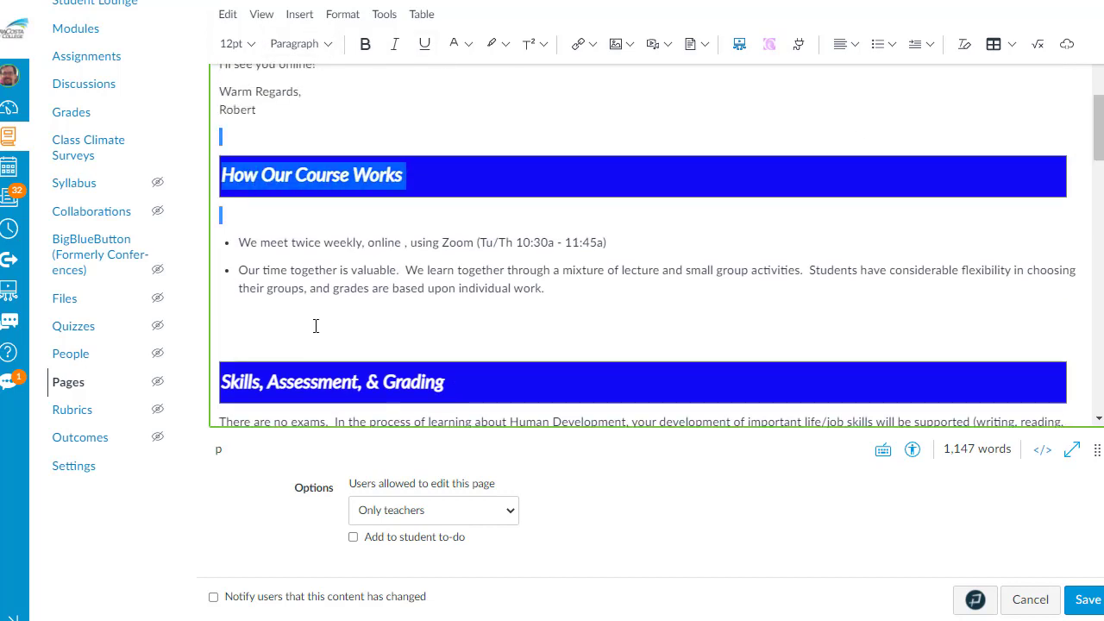
{"action": "left_click_drag", "start_coordinate": [1099, 137], "coordinate": [1099, 368]}
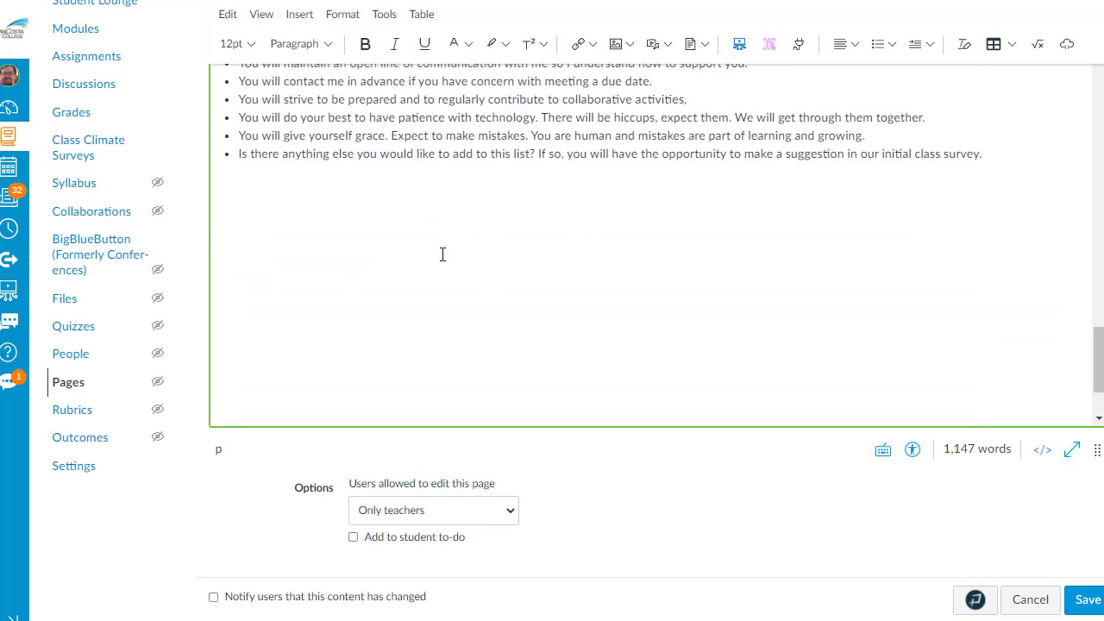
{"action": "left_click", "coordinate": [247, 191]}
{"action": "key", "text": "ctrl+v"}
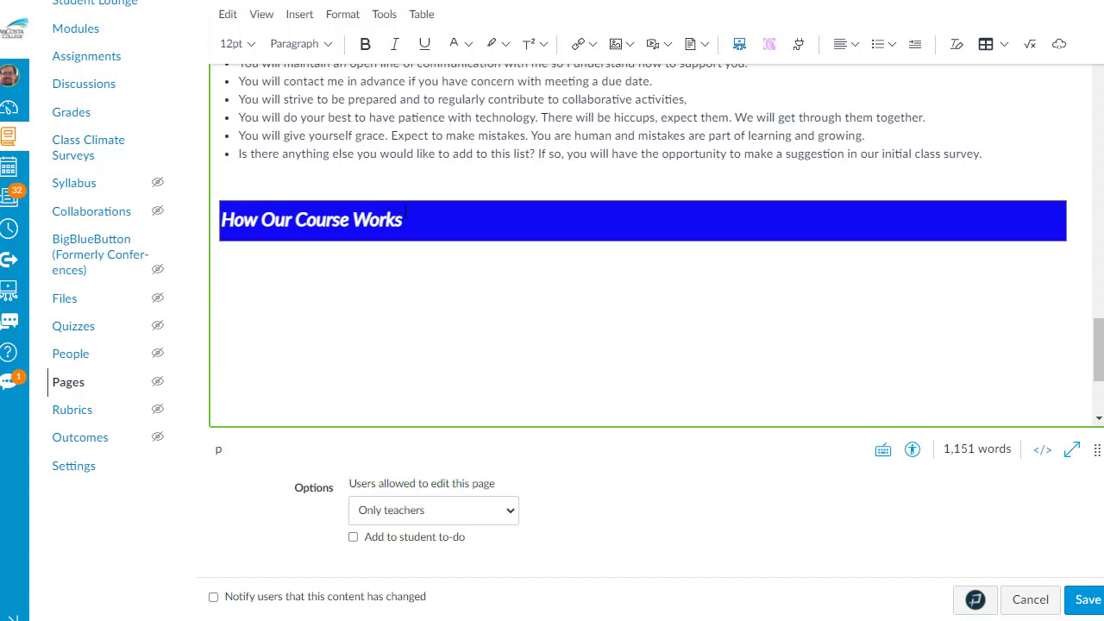
{"action": "left_click_drag", "start_coordinate": [404, 221], "coordinate": [220, 221]}
{"action": "key", "text": "ctrl+c"}
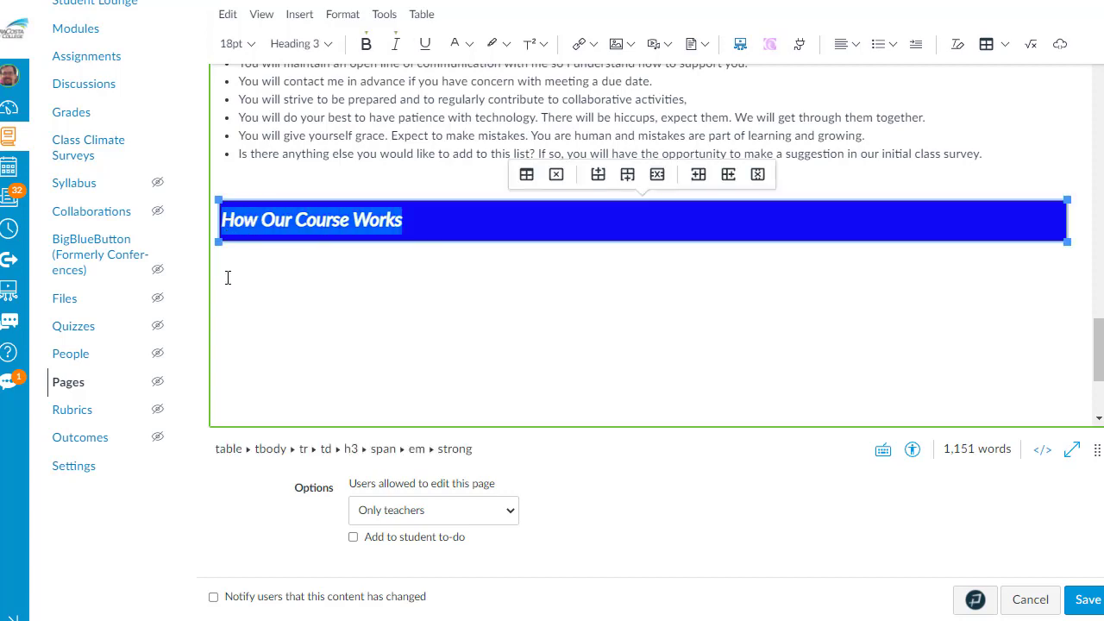
{"action": "type", "text": "Equity"}
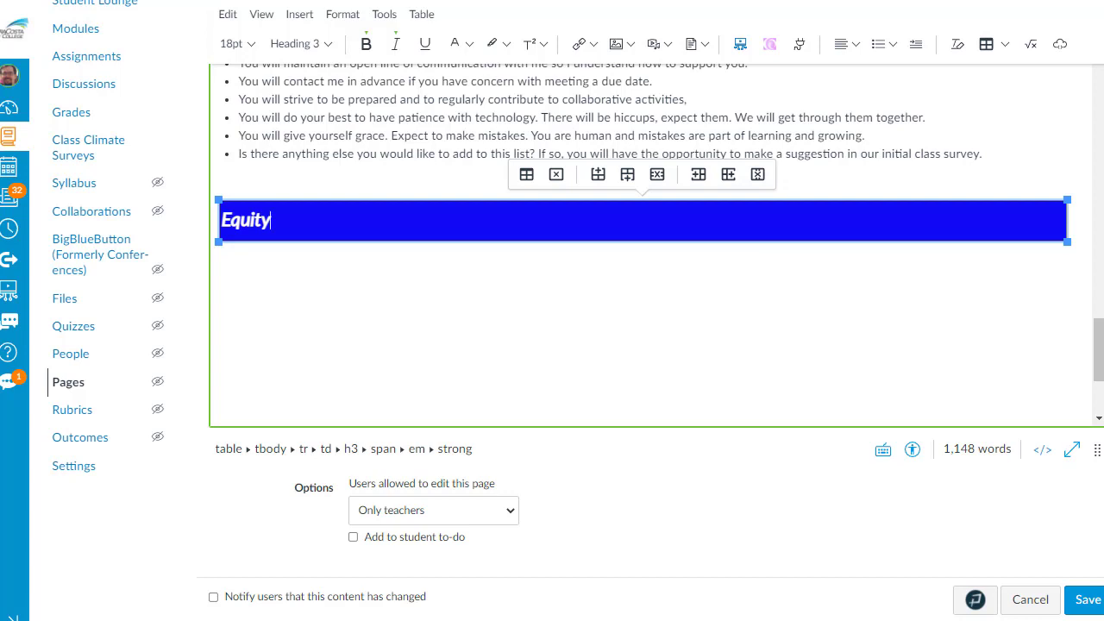
- Add the three equity paragraphs, from "Learning can sometimes be uncomfortable" to "Disagreements are part of learning", below the Equity banner
{"action": "scroll", "coordinate": [575, 277], "scroll_direction": "down", "scroll_amount": 1}
{"action": "left_click", "coordinate": [575, 277]}
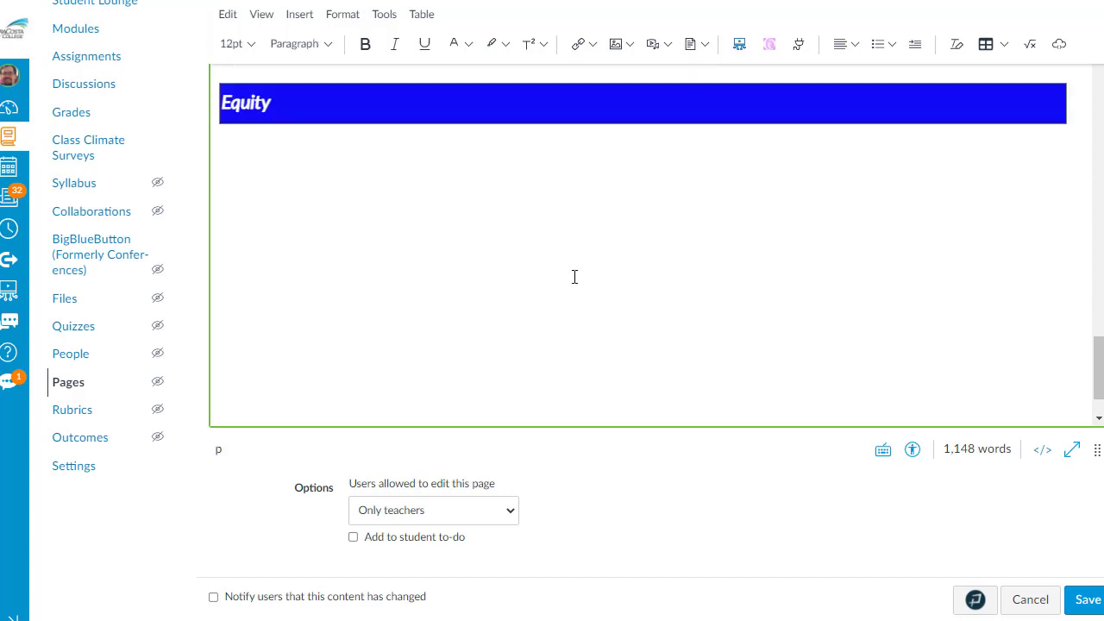
{"action": "type", "text": "Learning can sometimes be uncomfortable, as we scrutinize ideas regarding their truth and value to us; especially when others may not agree with our assessment.  The beauty and challenge of the college environment is the diversity of people and ideas that we encounter and how we as a community respond to it. As reflected in the above section, 'Striving Together,' I am committed to treating you with dignity and respect.  We will construct knowledge together in this course and the more perspectives we engage, the more robust and meaningful your learning will be.  As humans, we are all influenced by psychological biases that we often aren't aware of. In life and in our class, we must make efforts to be aware of these biases so we do not contribute to creating environments in which some people feel less valued. In our class, everyone has a responsibility to ensure each person feels included and valued. Disagreements are part of learning and growing, but we will always treat one another with dignity and respect. If you sense a negative emotion surfacing within yourself, step away for awhile; reflect on what is happening; then return and respond by focusing on the issue, not the person."}
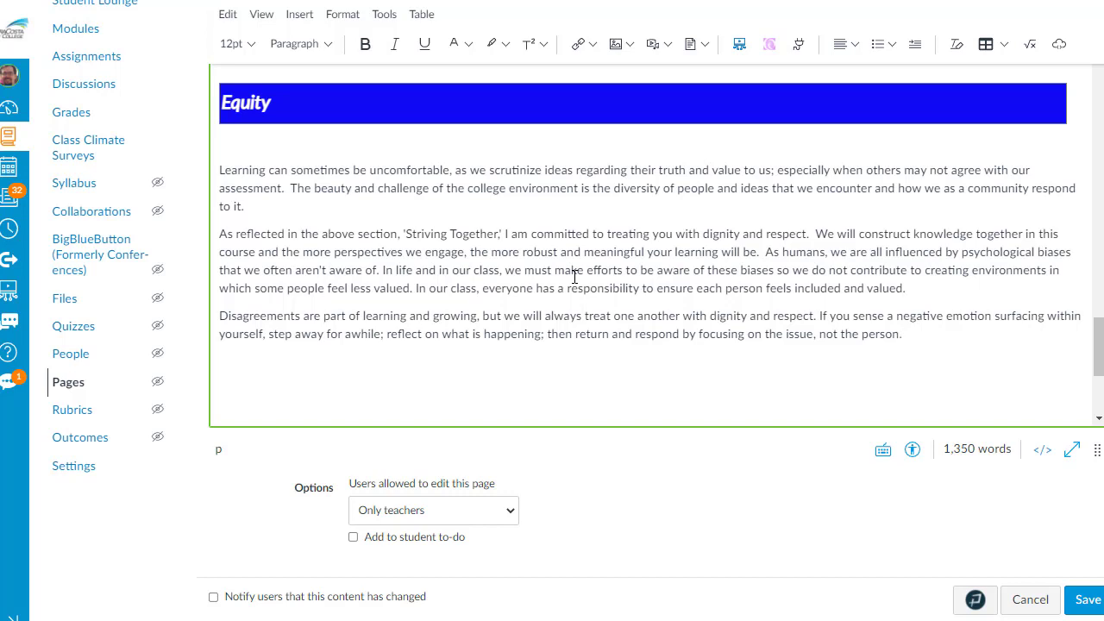
- Add another blue banner titled "Week 1 Success Kit" below the Equity text, with the line beginning "Online courses move quickly" under it
{"action": "key", "text": "Return"}
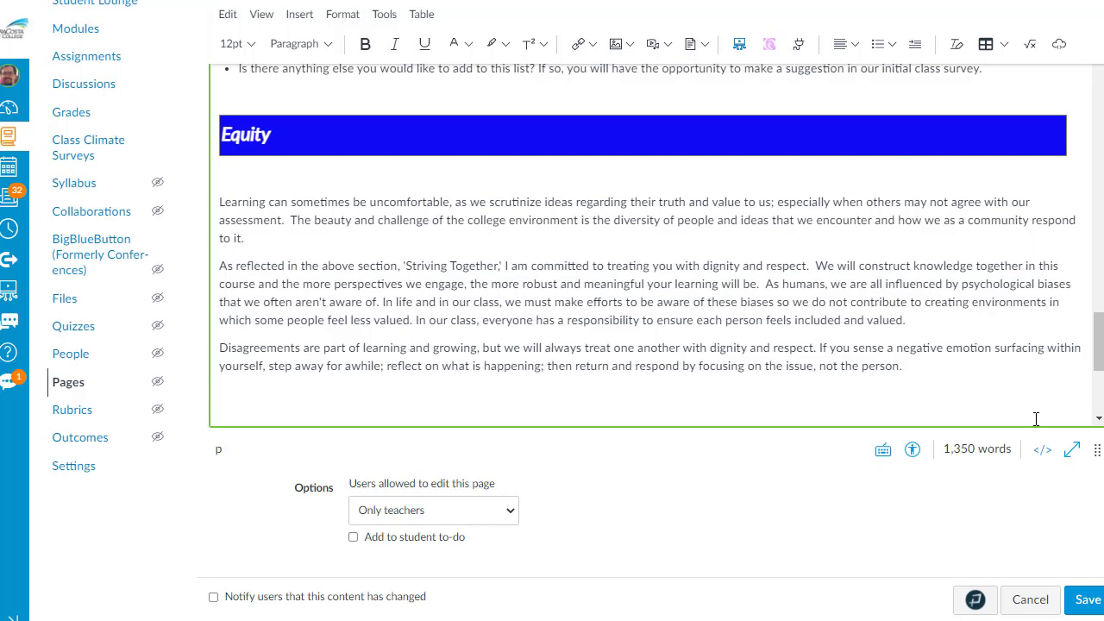
{"action": "key", "text": "ctrl+v"}
{"action": "type", "text": "Week "}
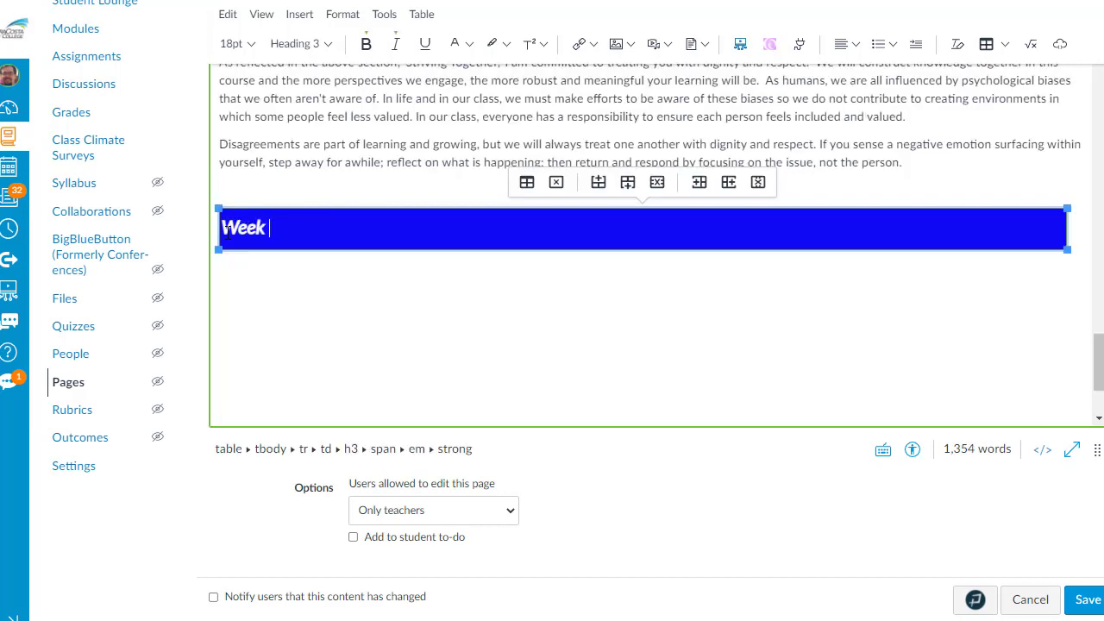
{"action": "type", "text": "1 Success K"}
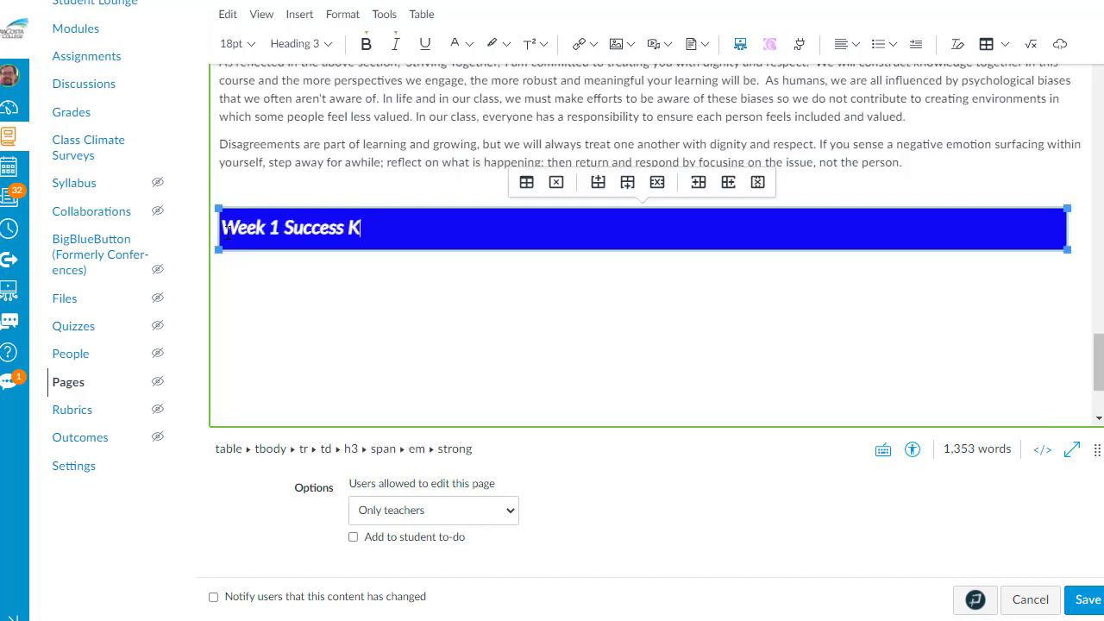
{"action": "type", "text": "it"}
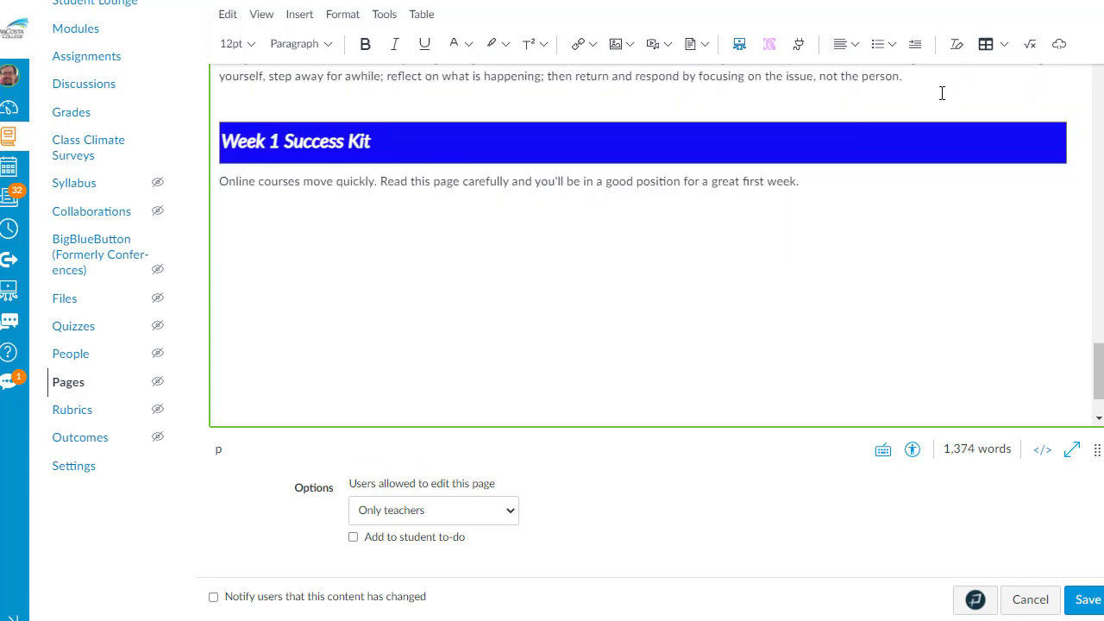
- Insert a table with two columns and four rows below the Week 1 Success Kit introduction
{"action": "left_click", "coordinate": [1003, 47]}
{"action": "mouse_move", "coordinate": [1001, 73]}
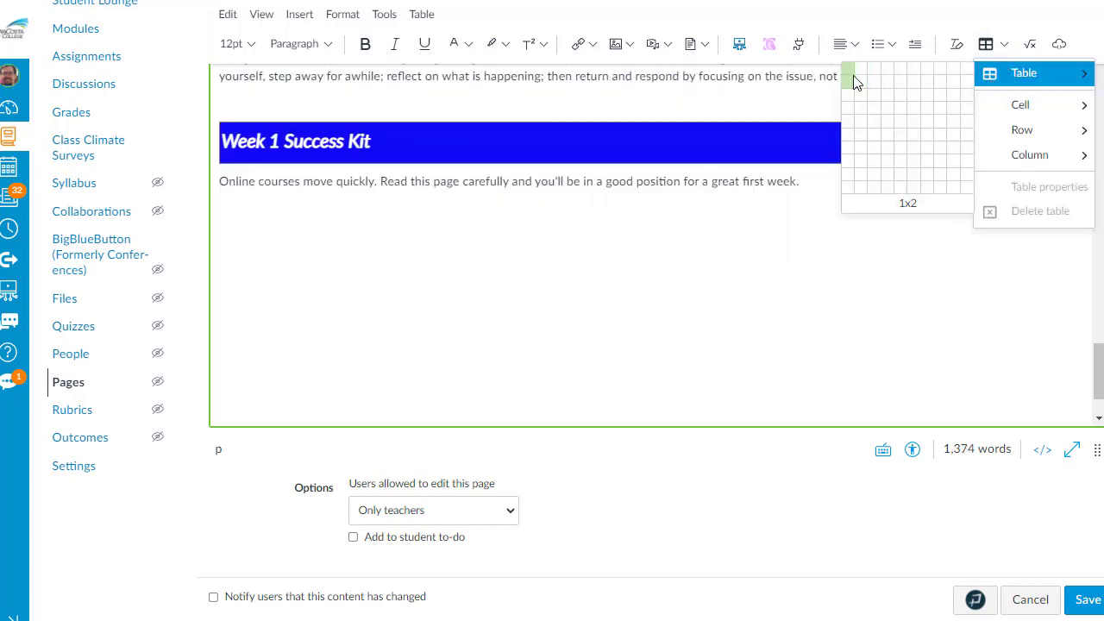
{"action": "left_click", "coordinate": [863, 106]}
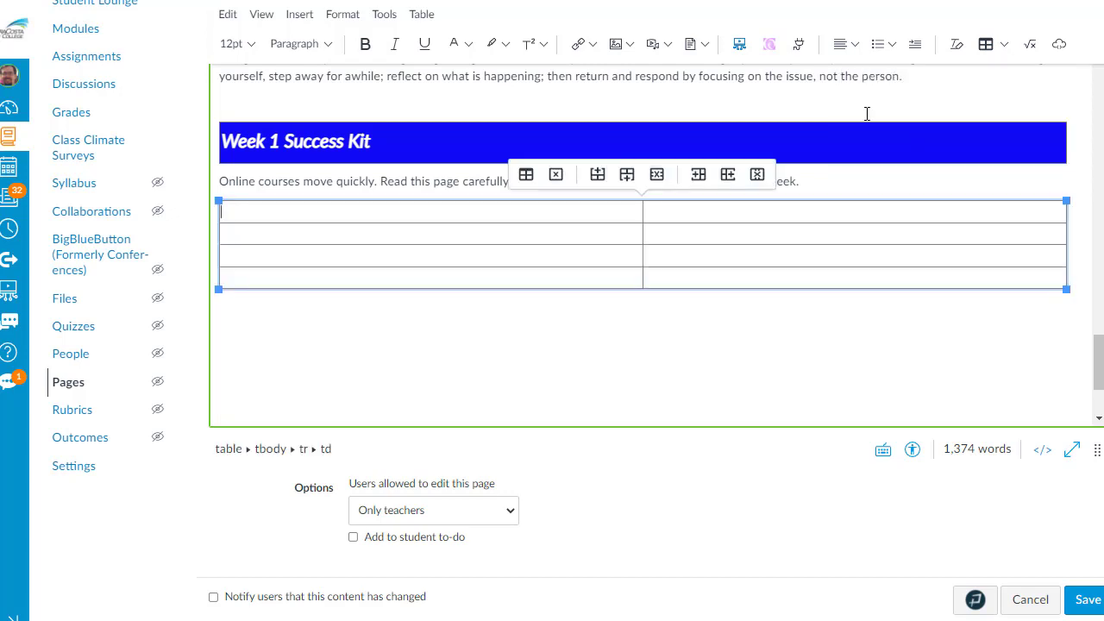
{"action": "left_click", "coordinate": [362, 214]}
{"action": "left_click", "coordinate": [340, 211]}
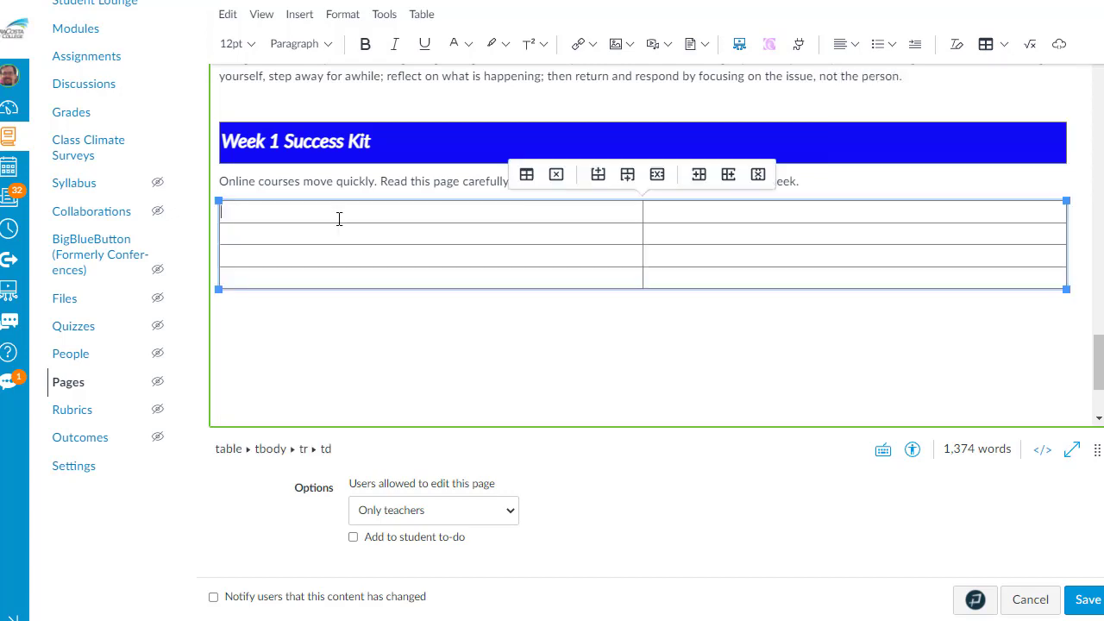
- Label the first-column rows "Before Tuesday's Class", "Tuesday (8/24)", "Thursday (8/26)" and "Before Next Tuesday's Class" in Heading 4
{"action": "type", "text": "Before Tuesday's Class"}
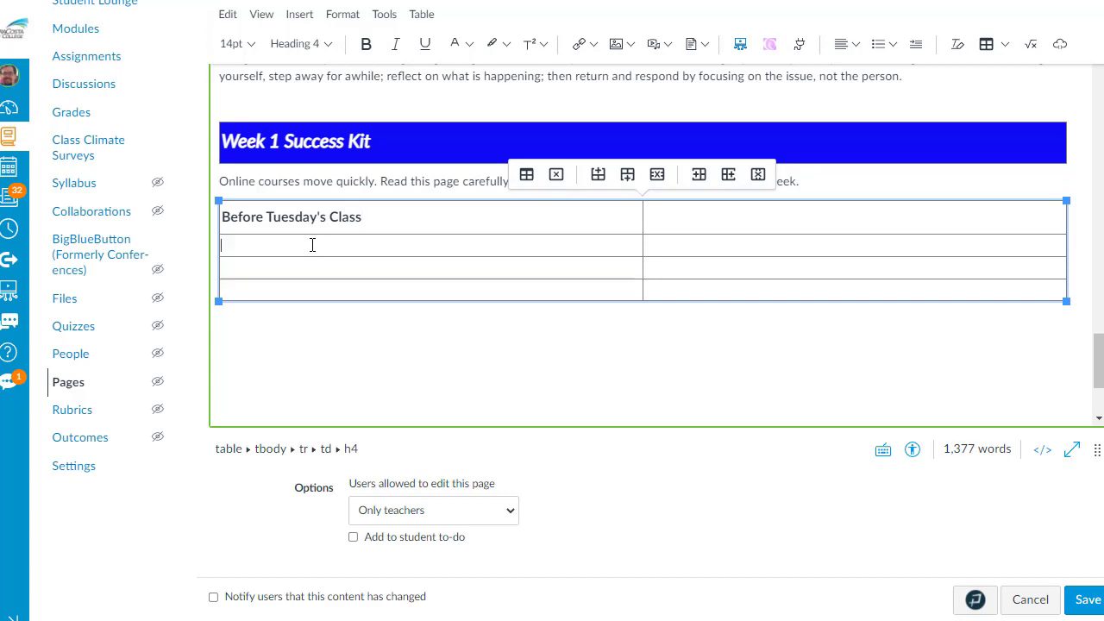
{"action": "left_click", "coordinate": [312, 245]}
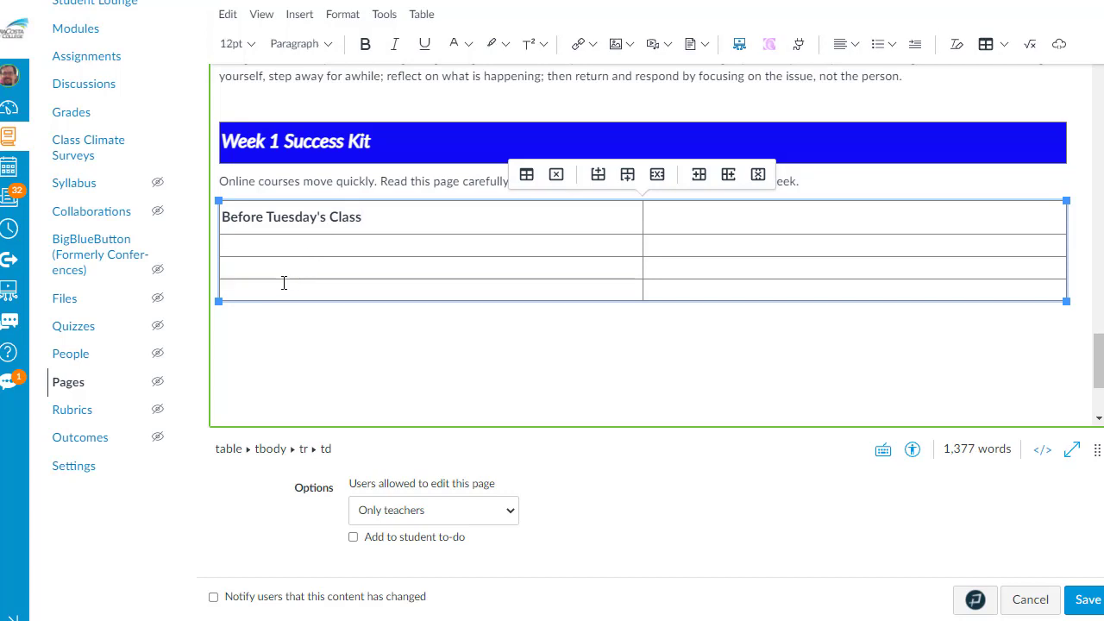
{"action": "left_click_drag", "start_coordinate": [363, 218], "coordinate": [226, 190]}
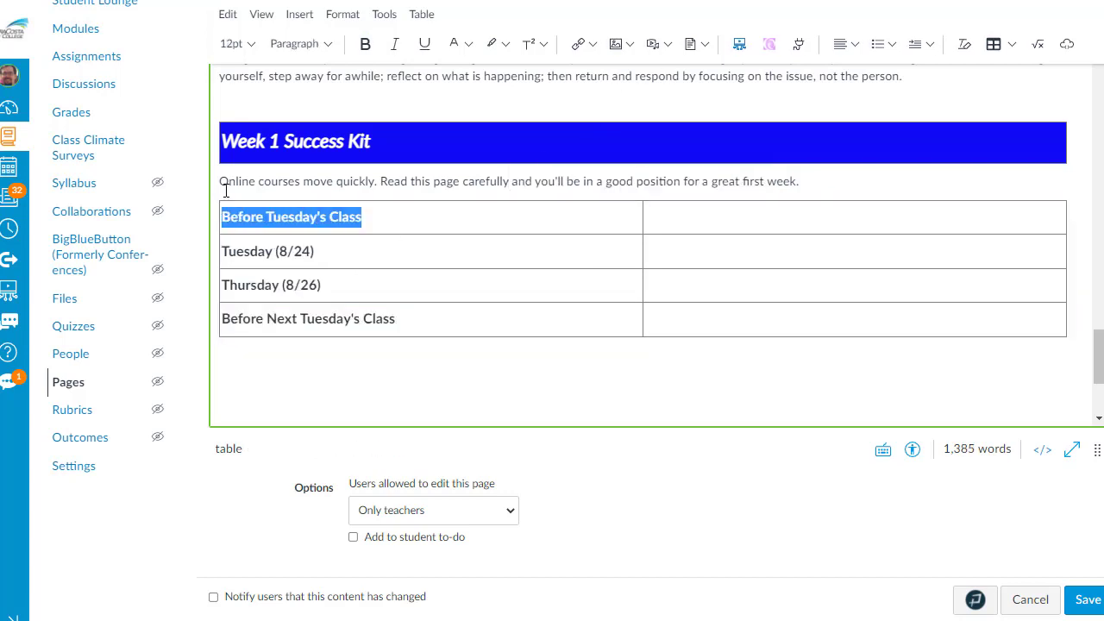
{"action": "left_click", "coordinate": [316, 43]}
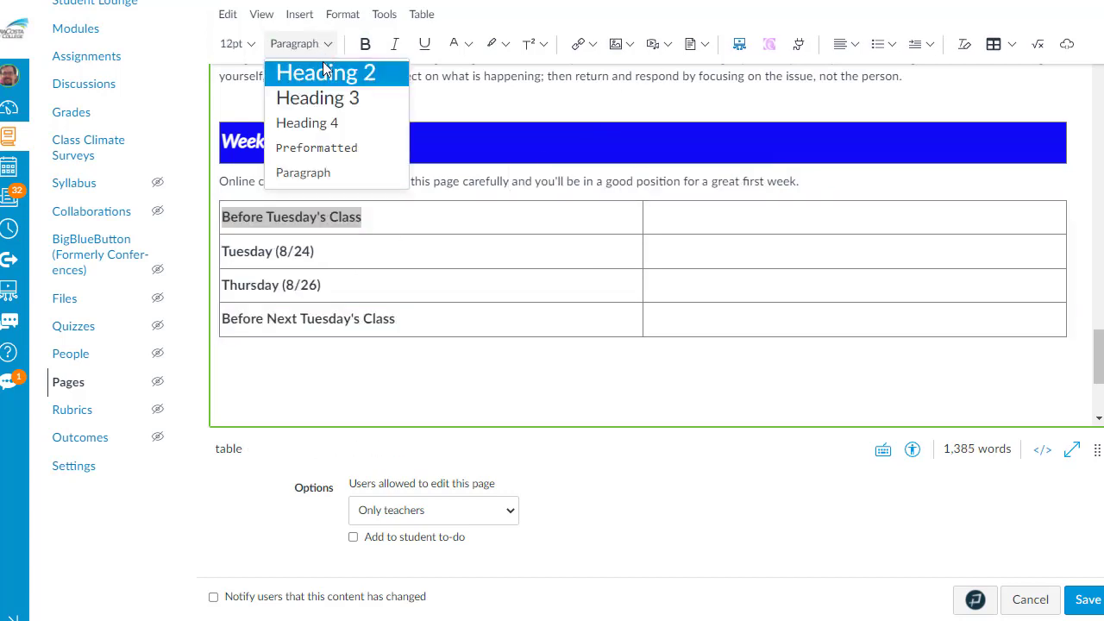
{"action": "left_click", "coordinate": [313, 123]}
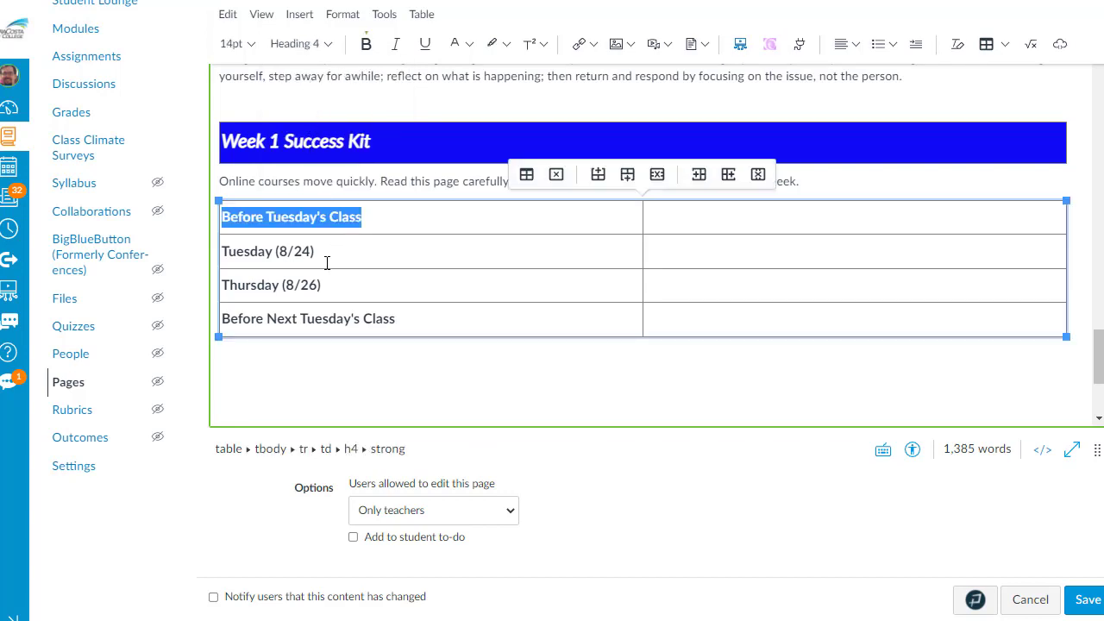
{"action": "left_click_drag", "start_coordinate": [320, 253], "coordinate": [223, 249]}
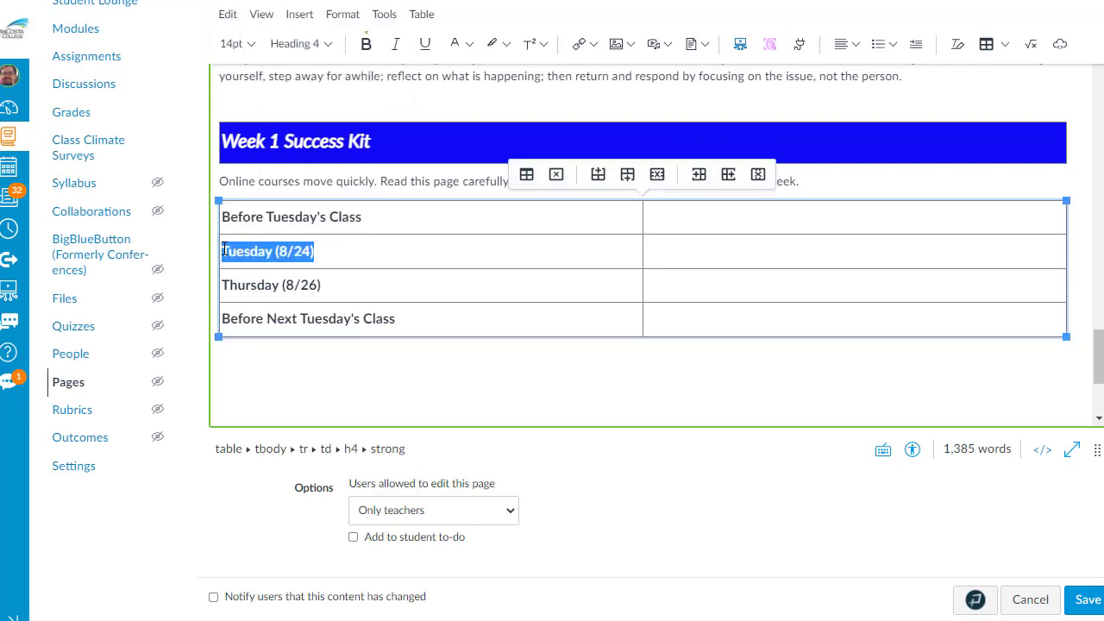
{"action": "left_click", "coordinate": [301, 322]}
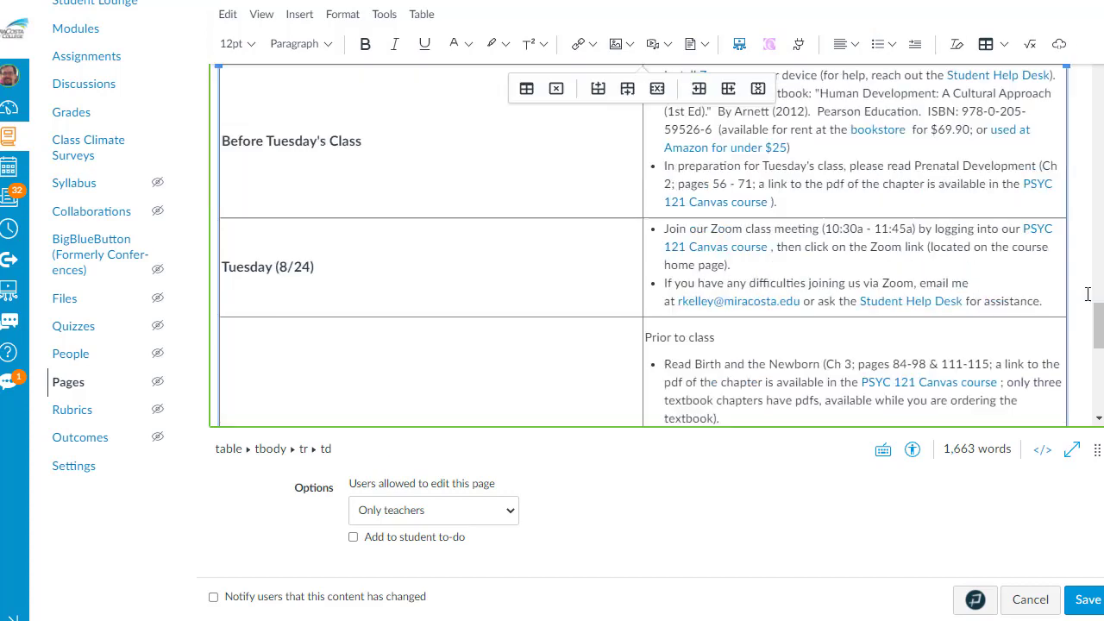
- Narrow the first column of the Week 1 table to fit its labels and set the table's border width to 0
{"action": "scroll", "coordinate": [1088, 295], "scroll_direction": "up", "scroll_amount": 2}
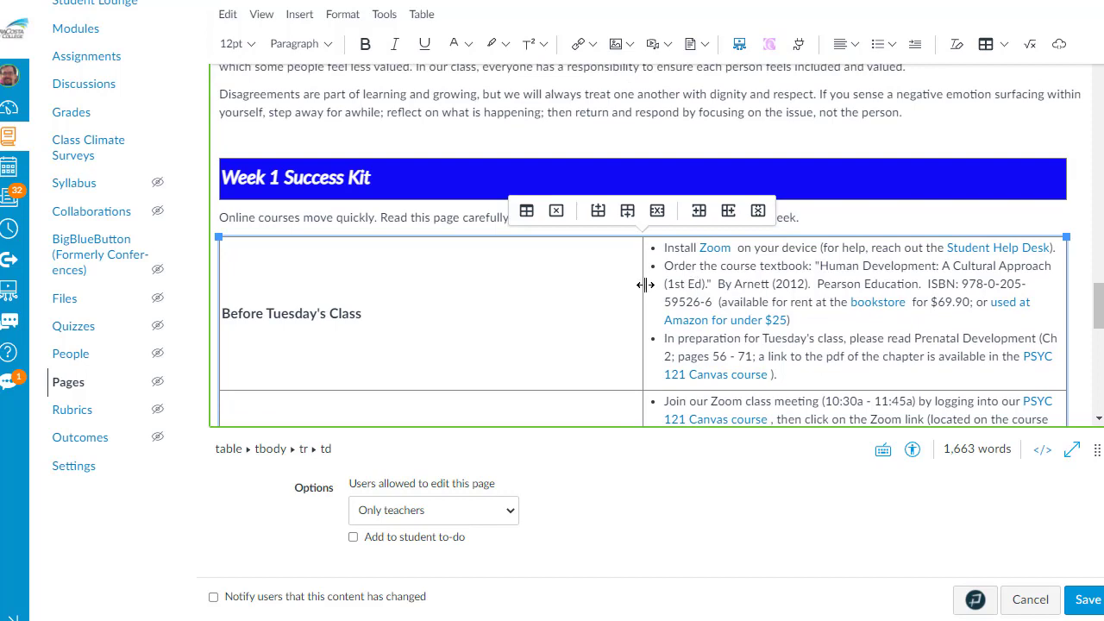
{"action": "left_click_drag", "start_coordinate": [642, 284], "coordinate": [387, 283]}
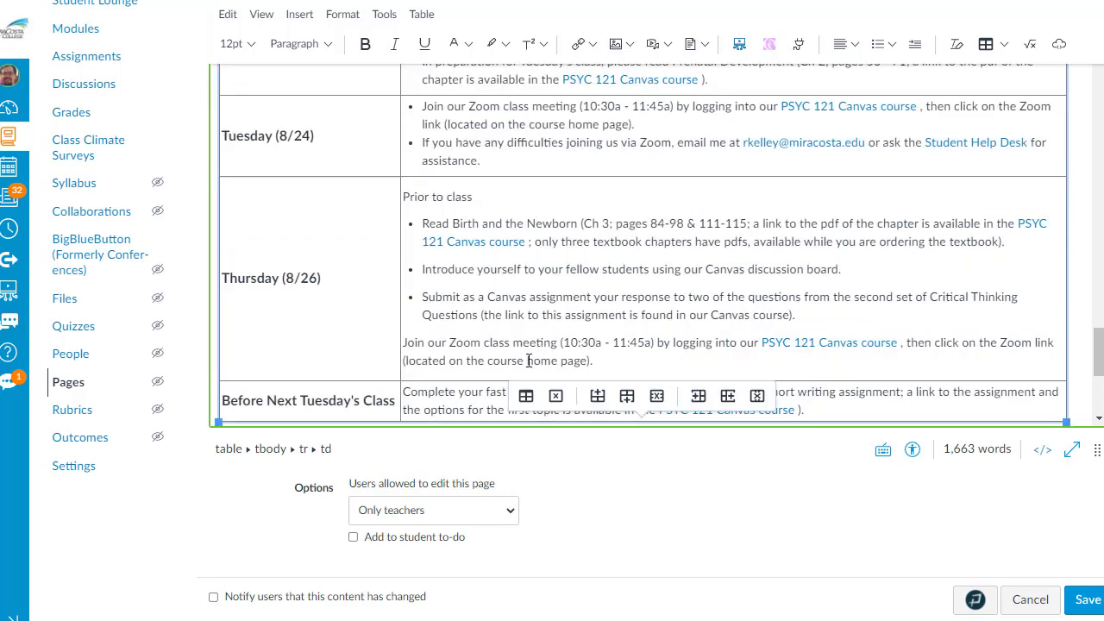
{"action": "left_click", "coordinate": [521, 402]}
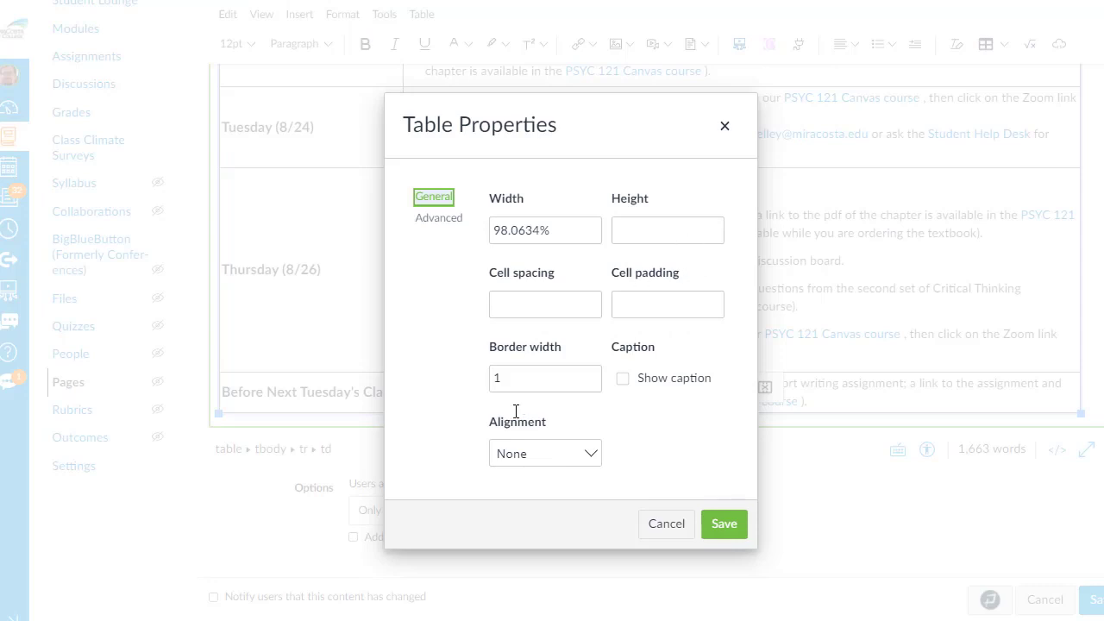
{"action": "double_click", "coordinate": [511, 381]}
{"action": "type", "text": "0"}
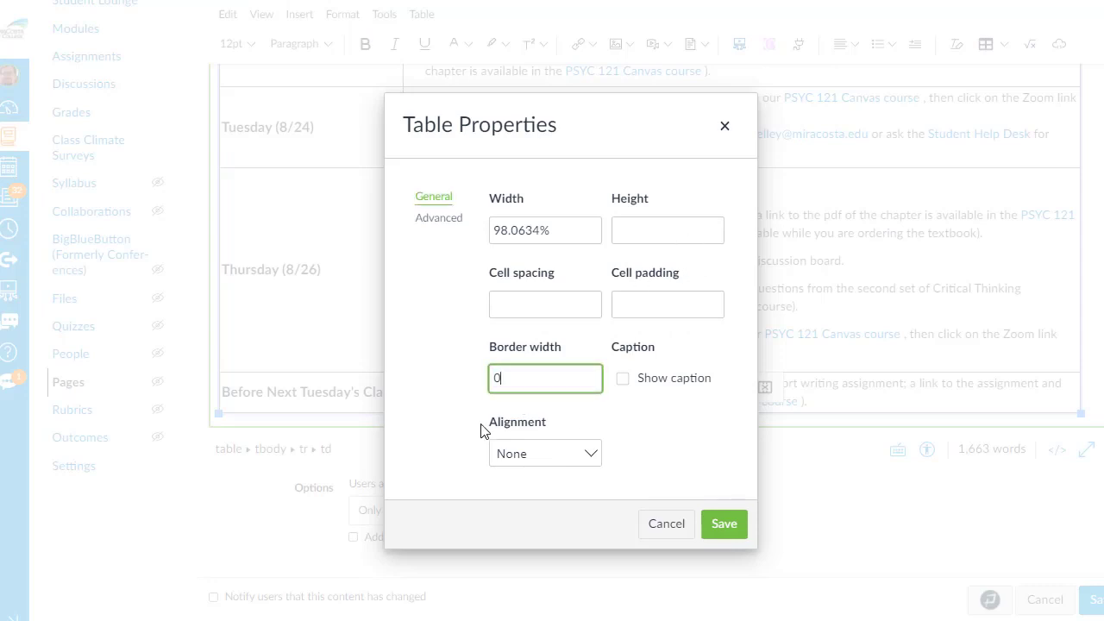
{"action": "left_click", "coordinate": [718, 525]}
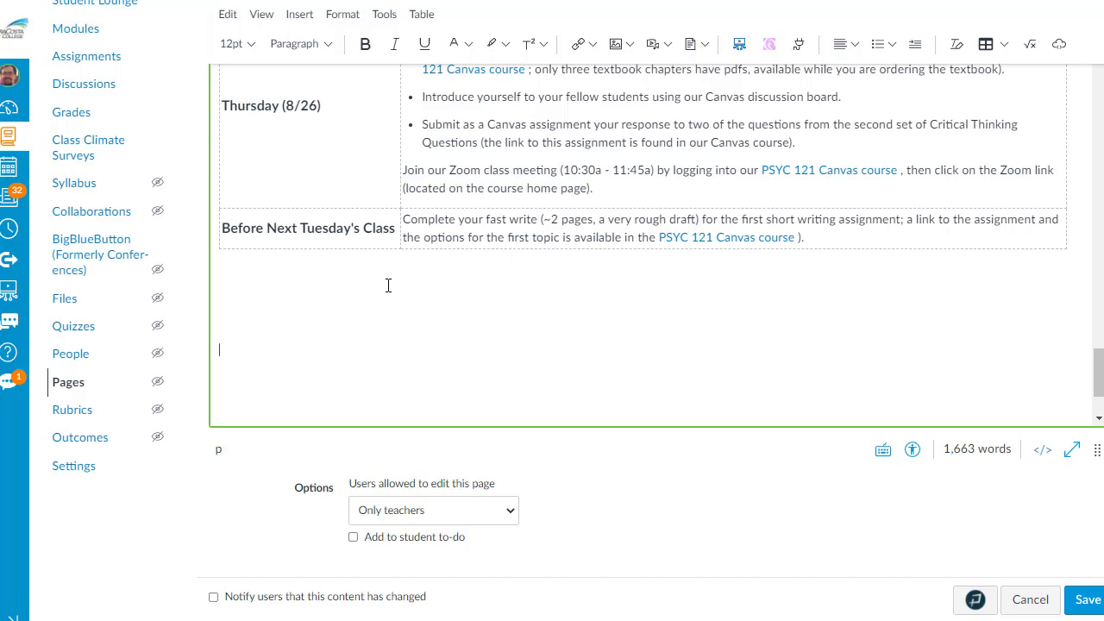
- Duplicate the "How Our Course Works" banner below the Week 1 table and title it "Tips for Success"
{"action": "scroll", "coordinate": [842, 327], "scroll_direction": "up", "scroll_amount": 20}
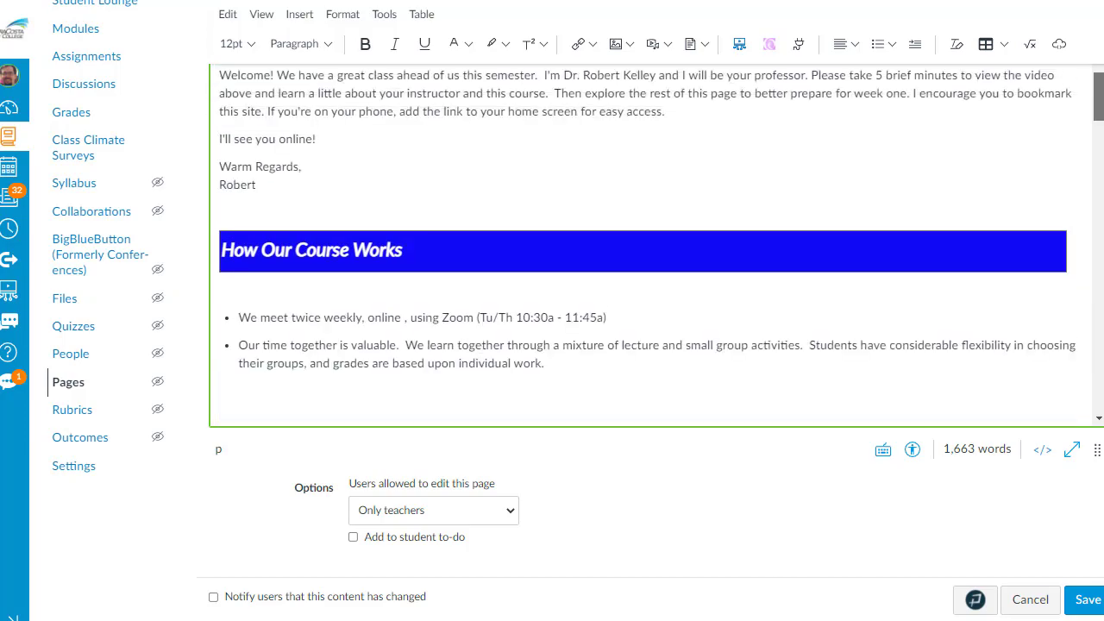
{"action": "left_click_drag", "start_coordinate": [261, 210], "coordinate": [223, 306]}
{"action": "key", "text": "ctrl+c"}
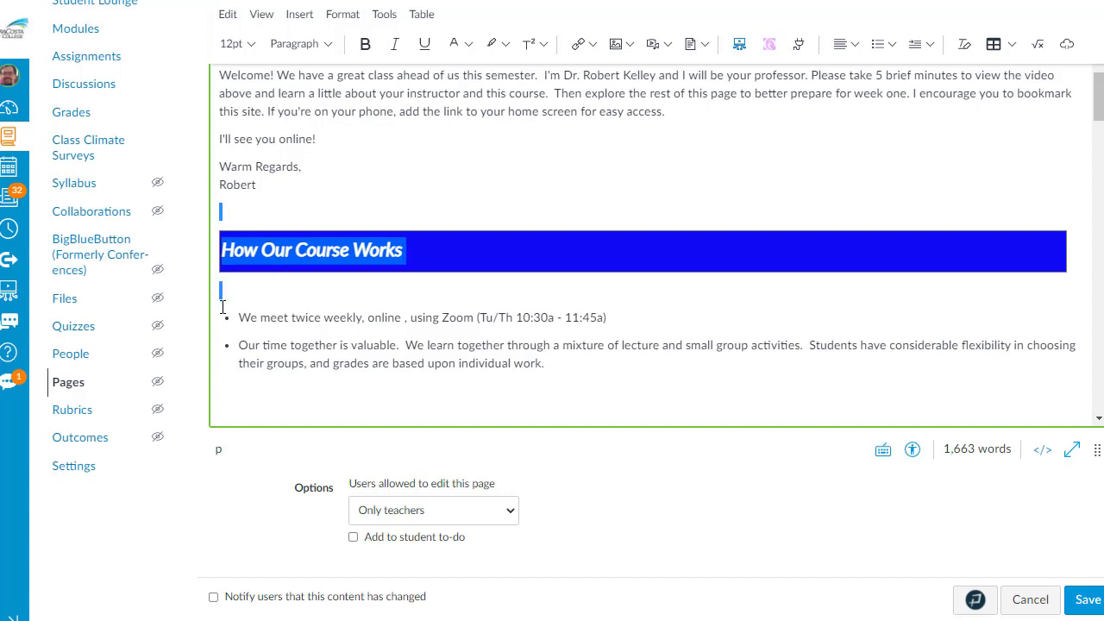
{"action": "scroll", "coordinate": [690, 330], "scroll_direction": "down", "scroll_amount": 20}
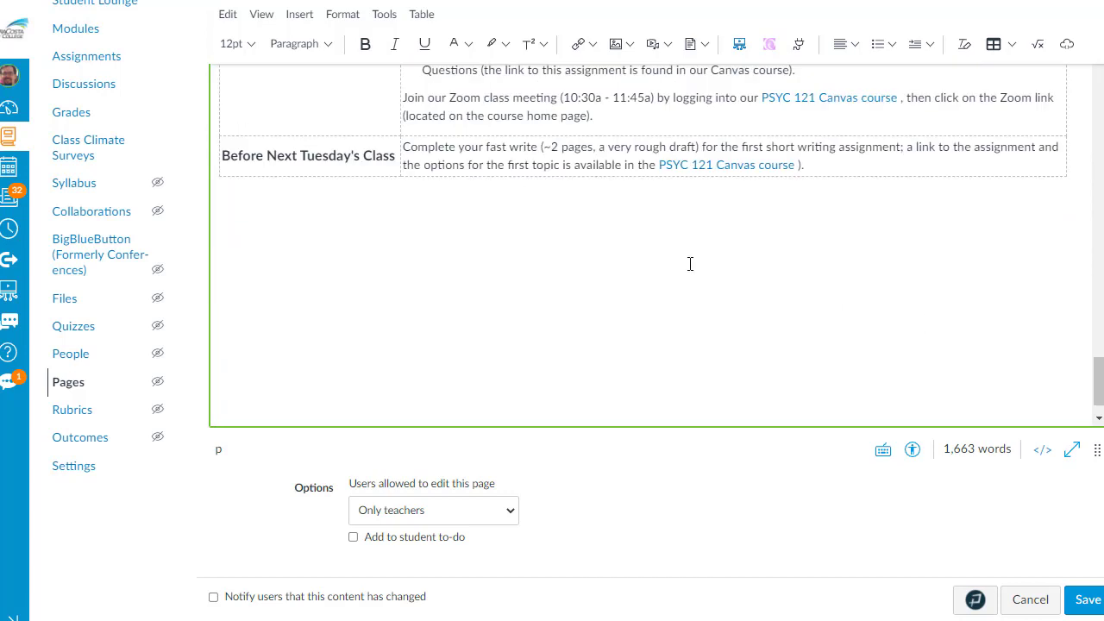
{"action": "left_click", "coordinate": [310, 218]}
{"action": "key", "text": "ctrl+v"}
{"action": "left_click_drag", "start_coordinate": [403, 261], "coordinate": [219, 281]}
{"action": "type", "text": "Tip"}
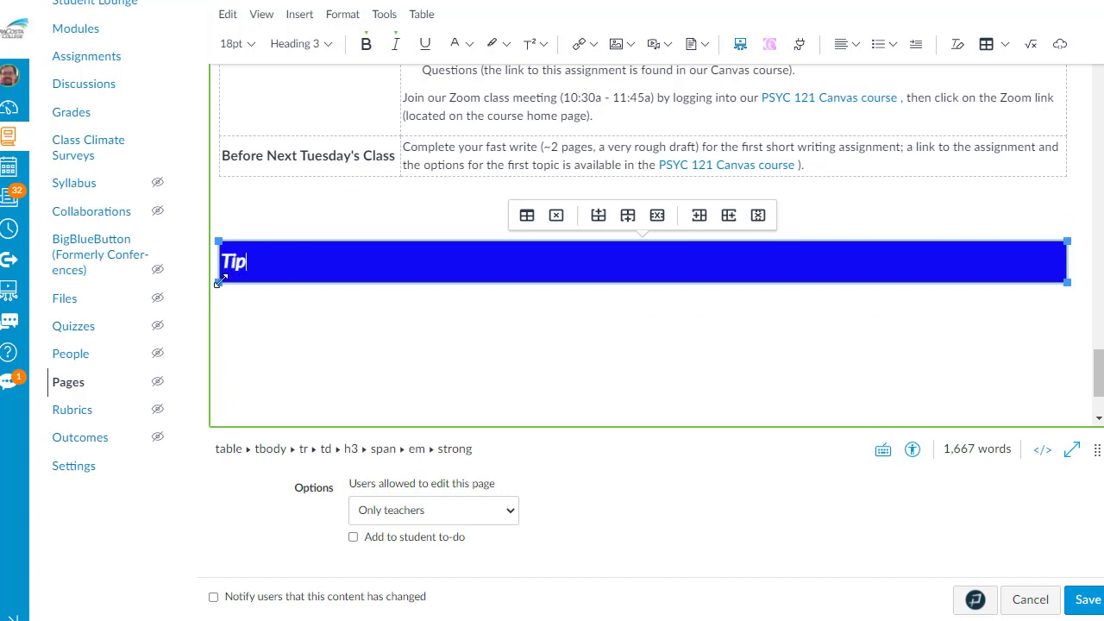
{"action": "type", "text": "s for Success"}
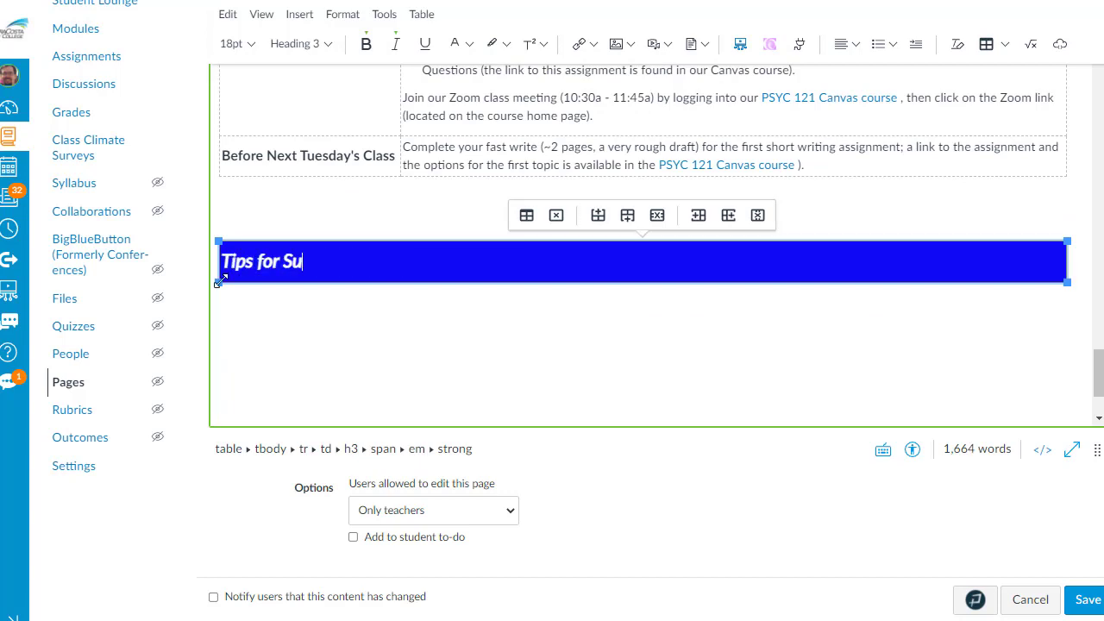
- Add the tips text, from "I design my class to ensure" through "Communicate with me.", below the Tips for Success banner
{"action": "left_click", "coordinate": [248, 296]}
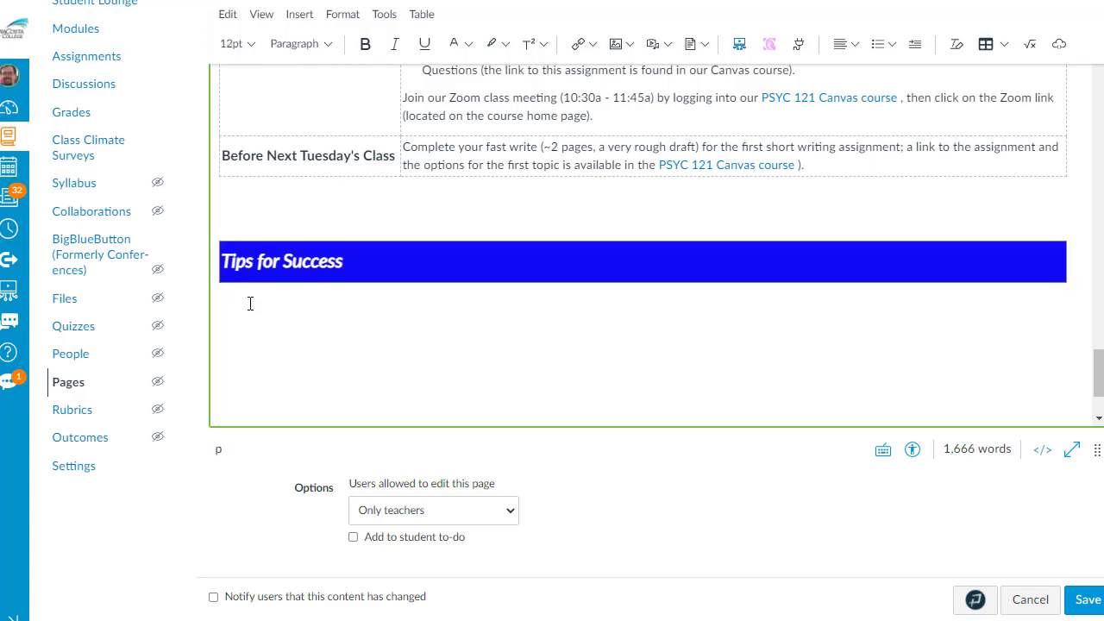
{"action": "key", "text": "ctrl+v"}
{"action": "scroll", "coordinate": [584, 285], "scroll_direction": "up", "scroll_amount": 5}
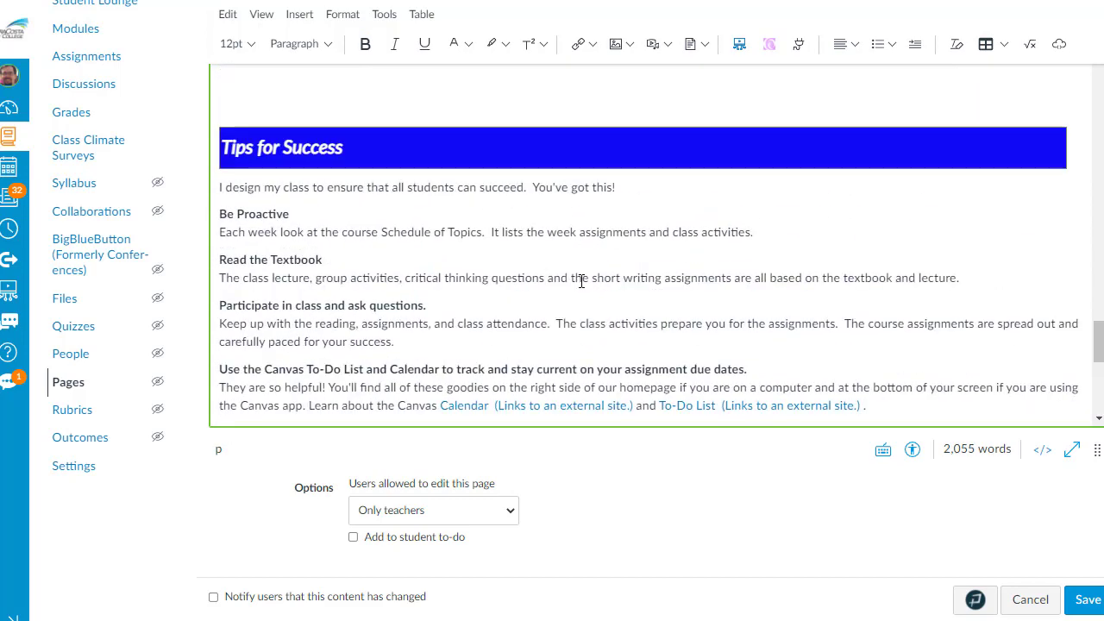
- Turn the tips from "Be Proactive" through "Communicate with me." into a bulleted list, keeping each description under its bold title
{"action": "left_click", "coordinate": [221, 214]}
{"action": "key", "text": "Return"}
{"action": "key", "text": "Delete"}
{"action": "left_click_drag", "start_coordinate": [217, 214], "coordinate": [610, 304]}
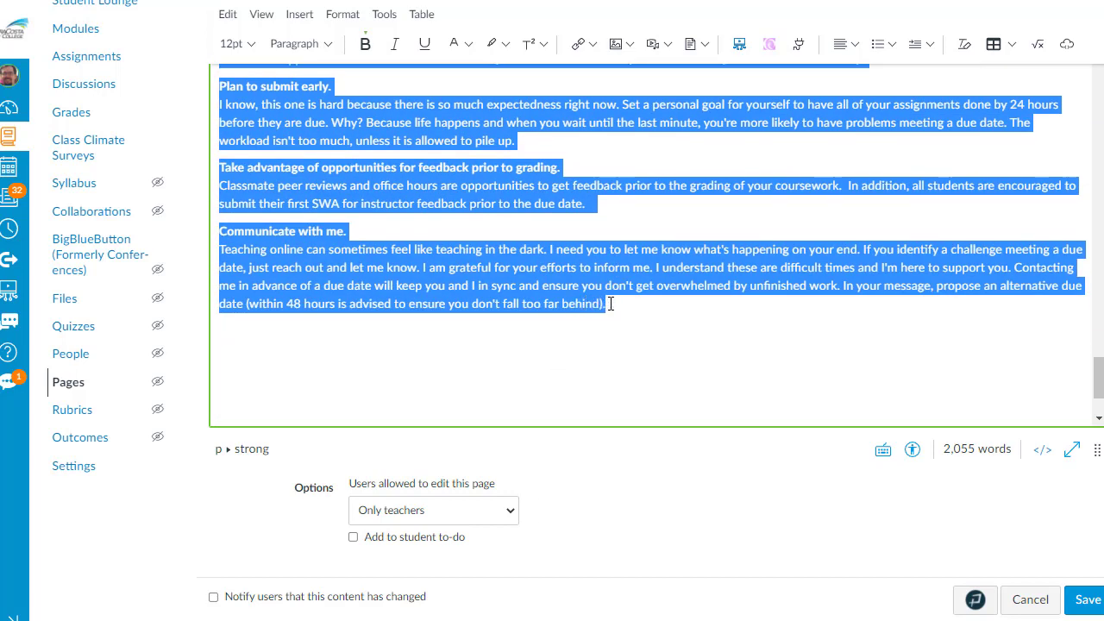
{"action": "left_click", "coordinate": [877, 43]}
{"action": "scroll", "coordinate": [426, 166], "scroll_direction": "up", "scroll_amount": 3}
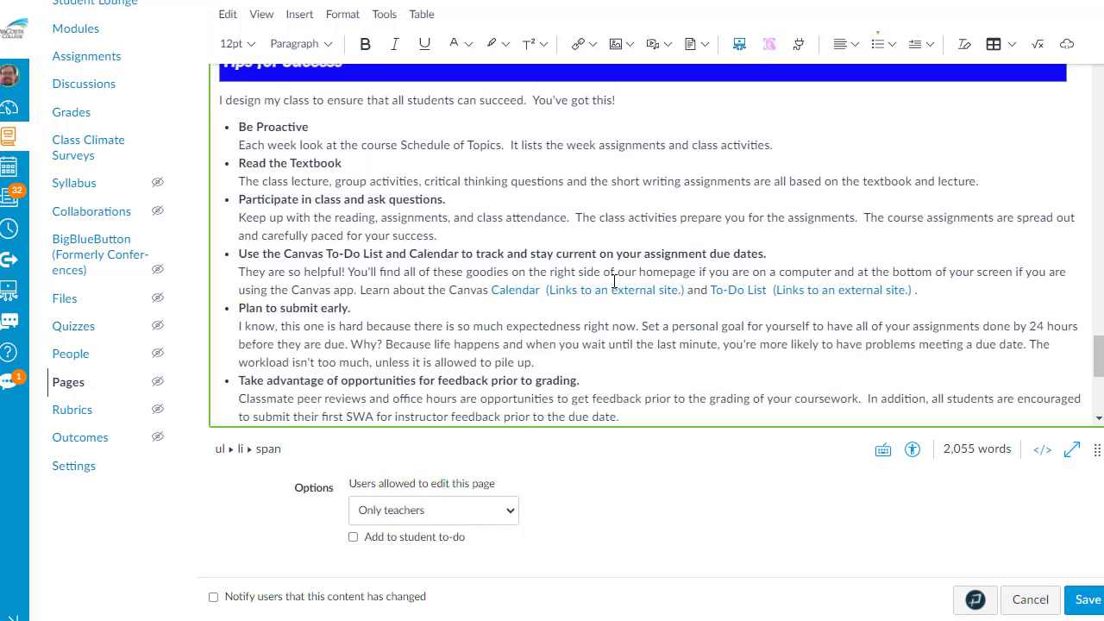
- Duplicate the "Tips for Success" banner below the tips list and title it "How to Get Your Questions Answered"
{"action": "left_click_drag", "start_coordinate": [311, 113], "coordinate": [685, 181]}
{"action": "key", "text": "ctrl+c"}
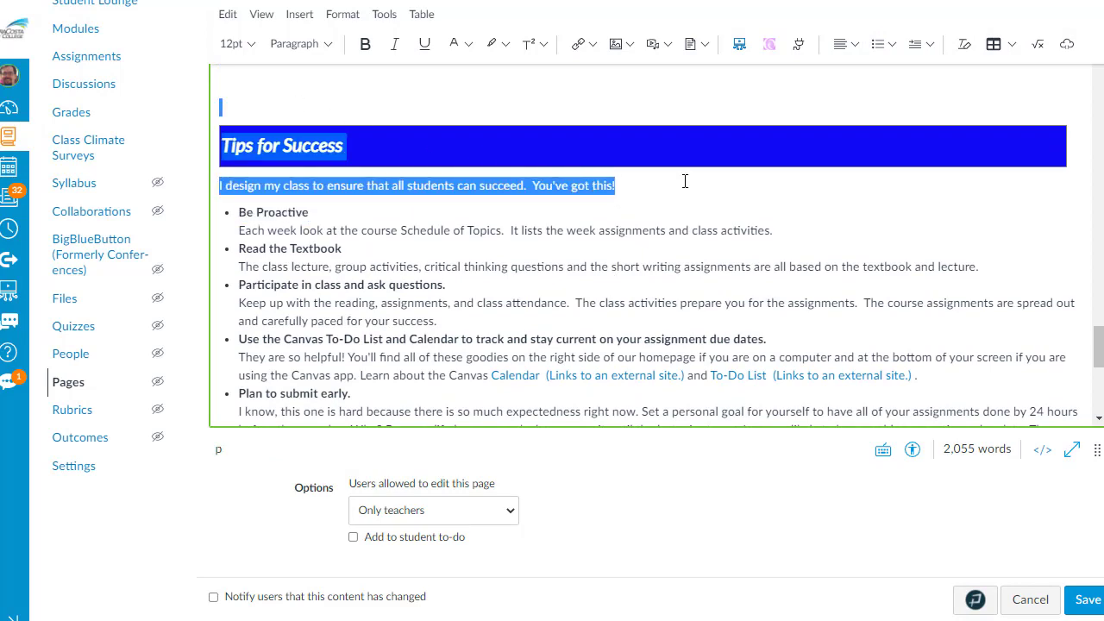
{"action": "scroll", "coordinate": [685, 181], "scroll_direction": "down", "scroll_amount": 4}
{"action": "left_click", "coordinate": [287, 300]}
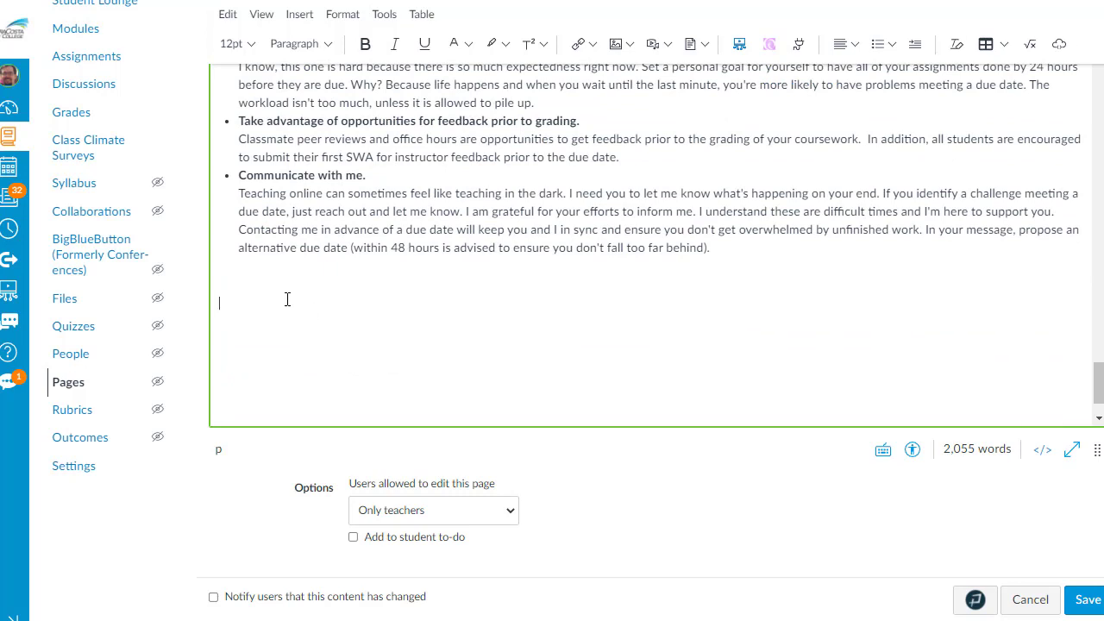
{"action": "key", "text": "ctrl+v"}
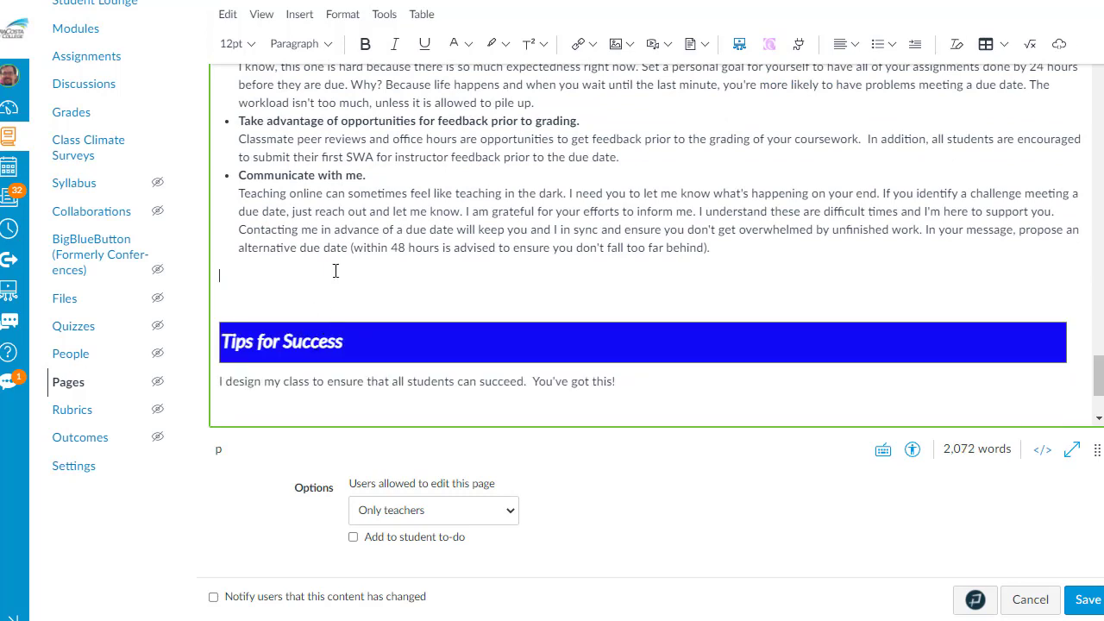
{"action": "key", "text": "Delete"}
{"action": "left_click_drag", "start_coordinate": [353, 318], "coordinate": [222, 315]}
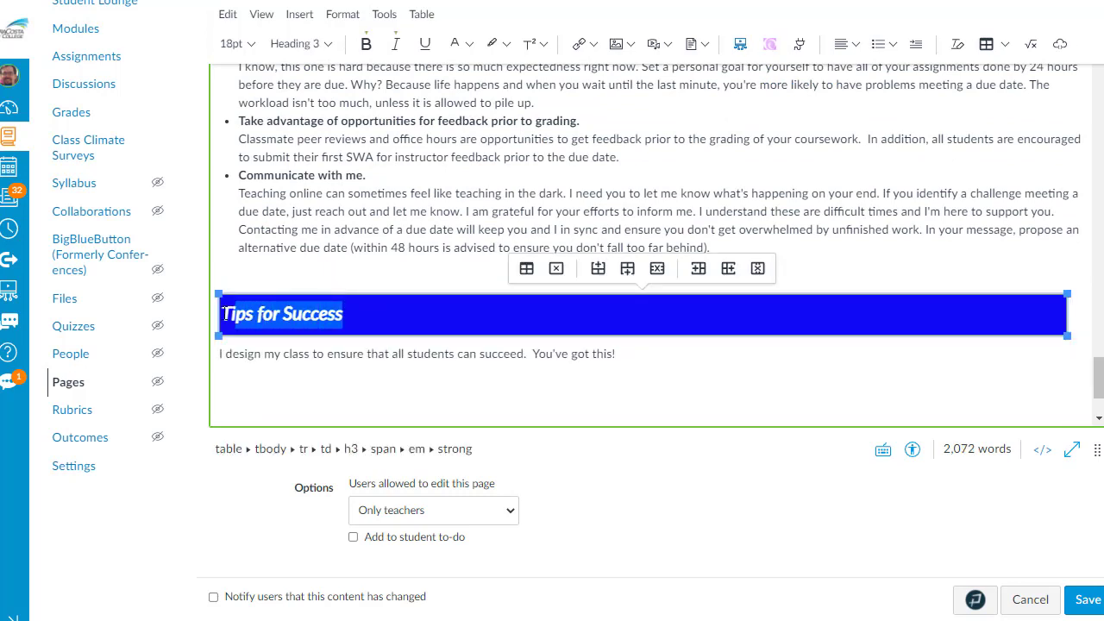
{"action": "type", "text": "How to Get Your Que"}
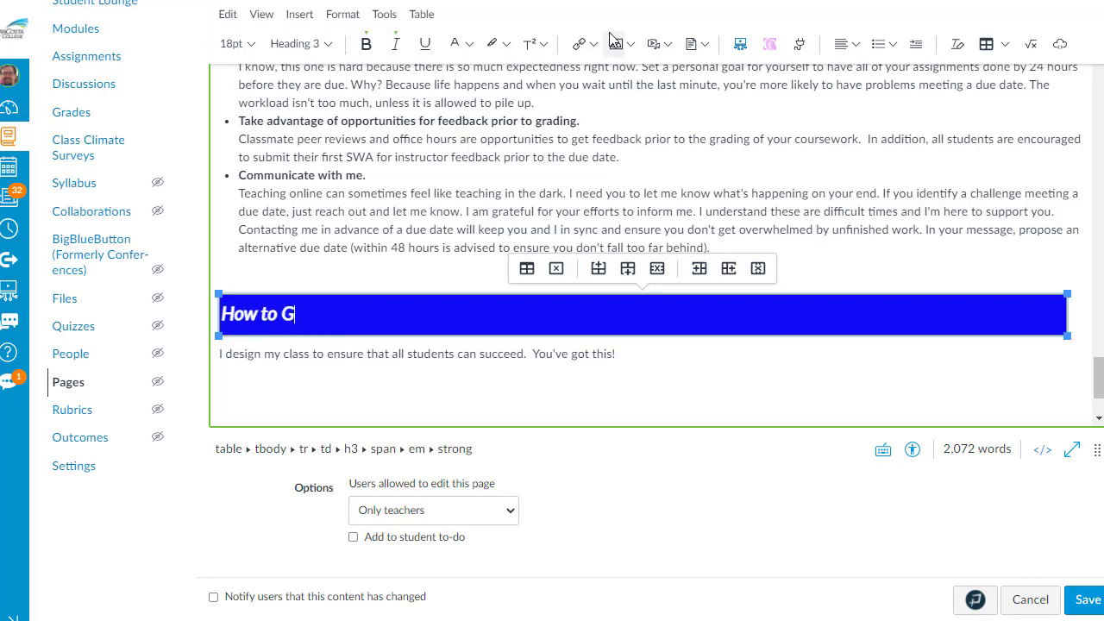
{"action": "type", "text": "stions Answered"}
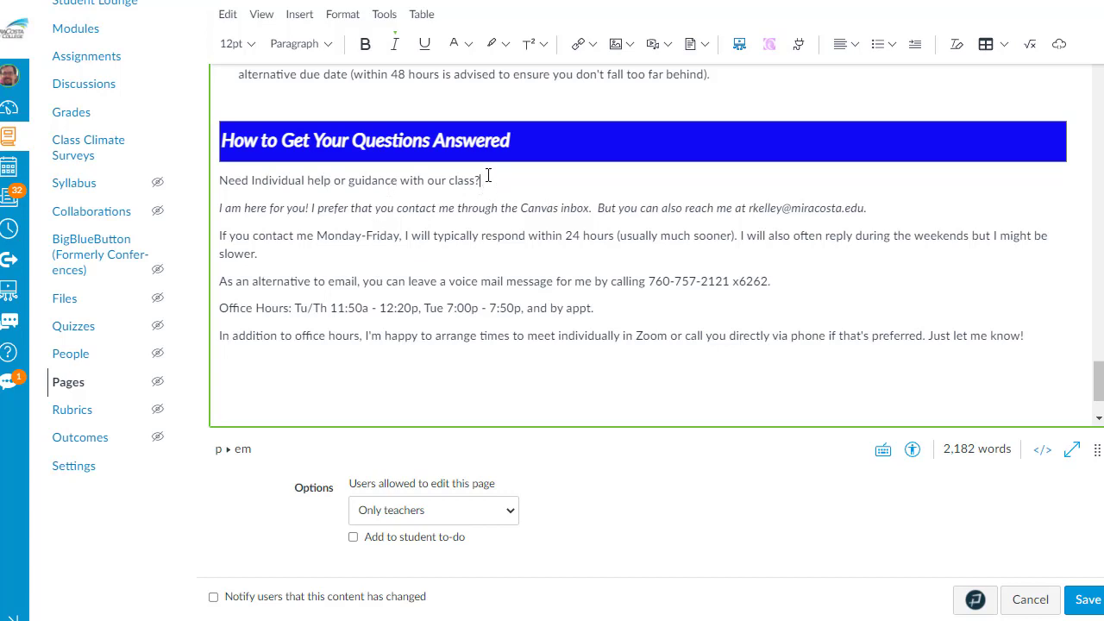
- Bold the "Need Individual help or guidance with our class?" line and indent the contact paragraphs beneath it
{"action": "left_click_drag", "start_coordinate": [488, 175], "coordinate": [215, 186]}
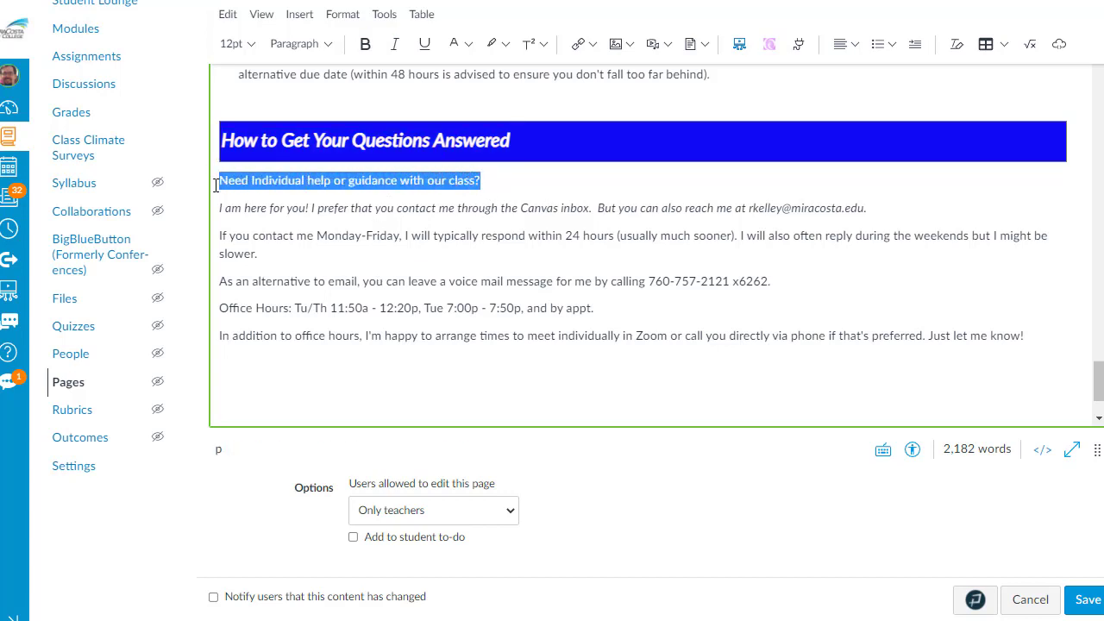
{"action": "key", "text": "ctrl+b"}
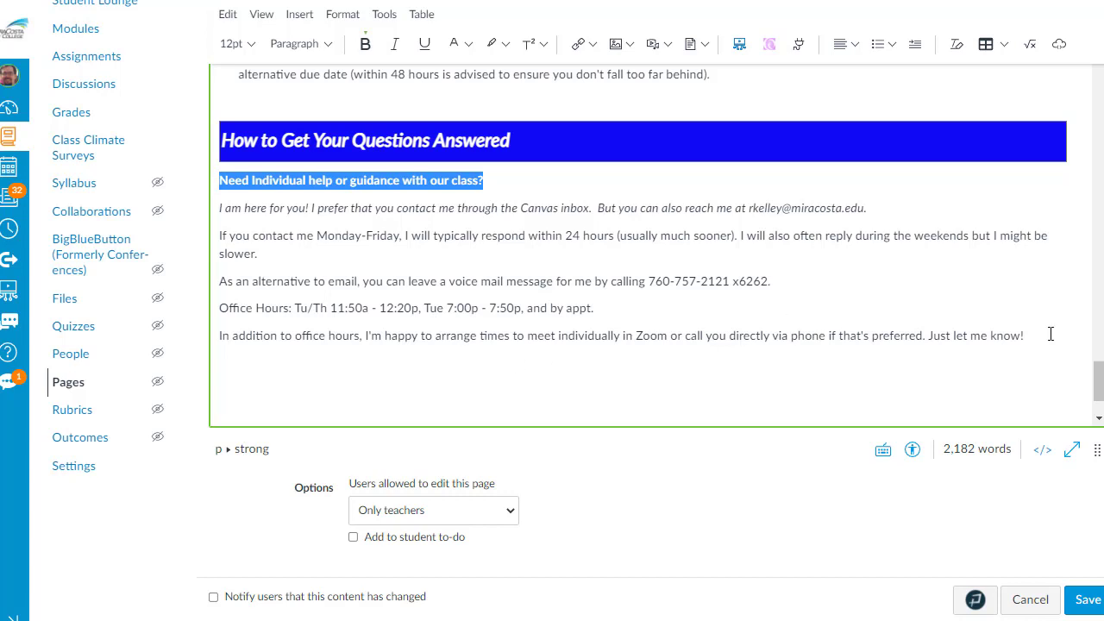
{"action": "left_click_drag", "start_coordinate": [1051, 334], "coordinate": [219, 208]}
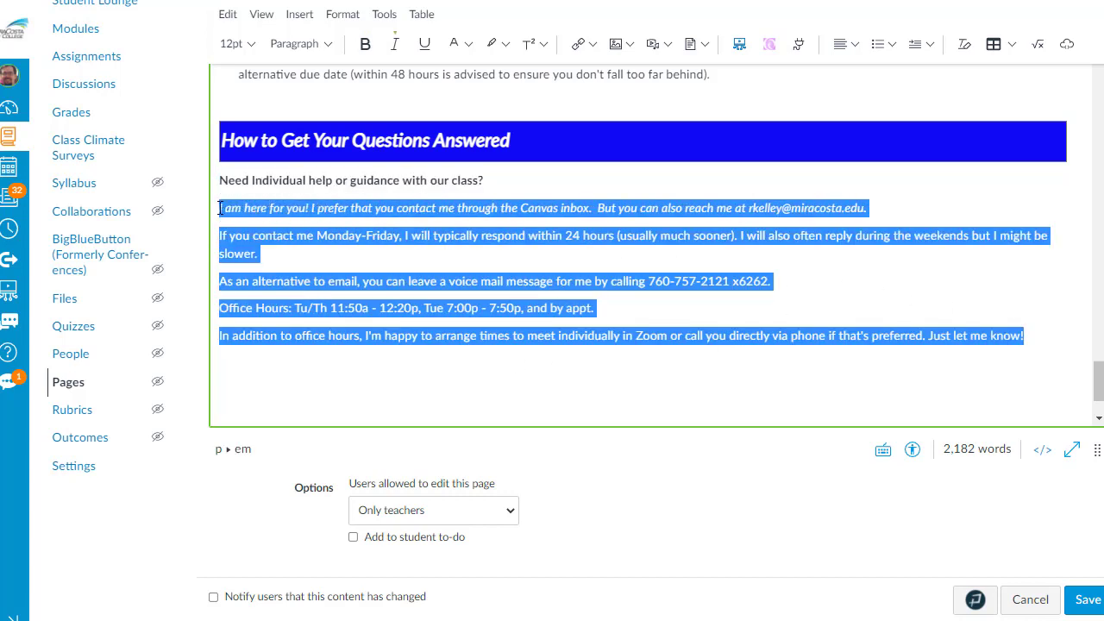
{"action": "left_click", "coordinate": [915, 44]}
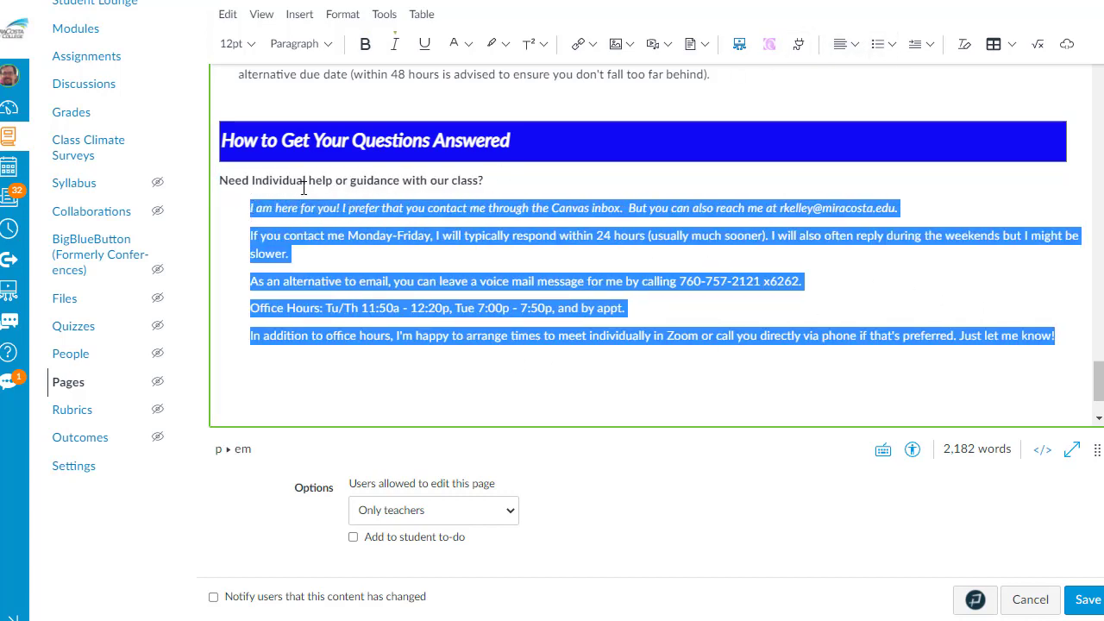
{"action": "left_click", "coordinate": [327, 233]}
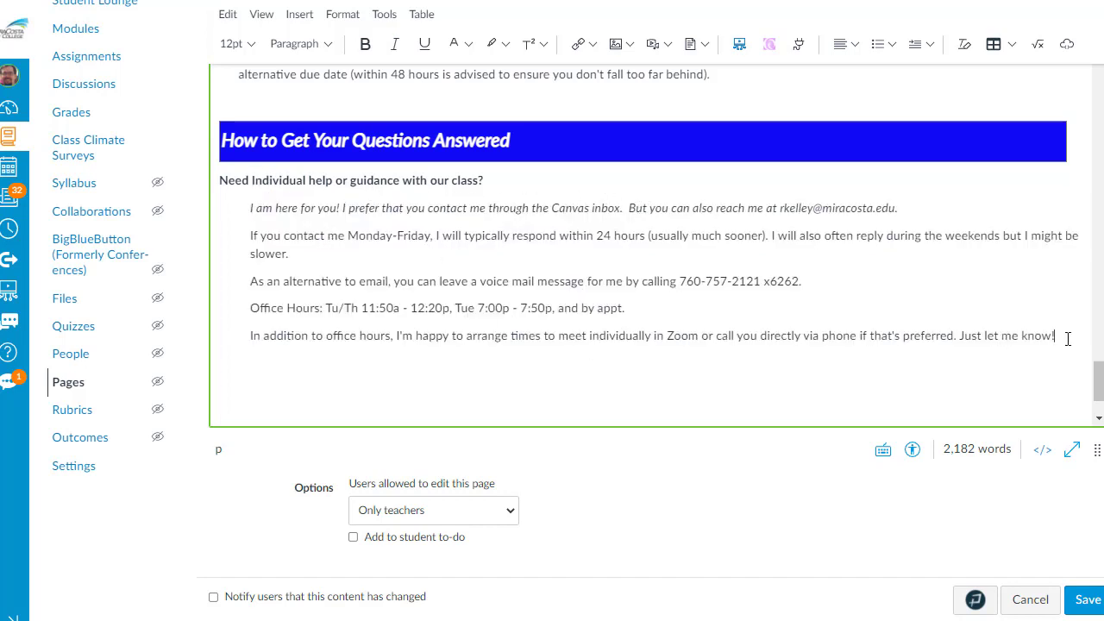
- Make the paragraphs from "If you contact me Monday-Friday" through "Just let me know!" a bulleted list indented one level
{"action": "left_click_drag", "start_coordinate": [1068, 339], "coordinate": [252, 235]}
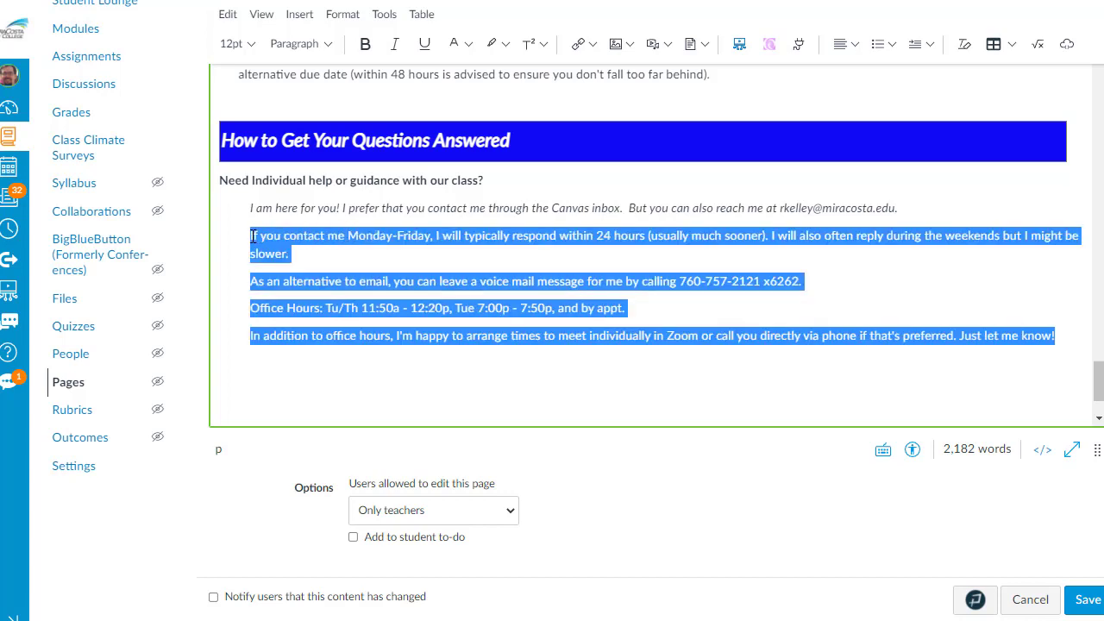
{"action": "left_click", "coordinate": [877, 44]}
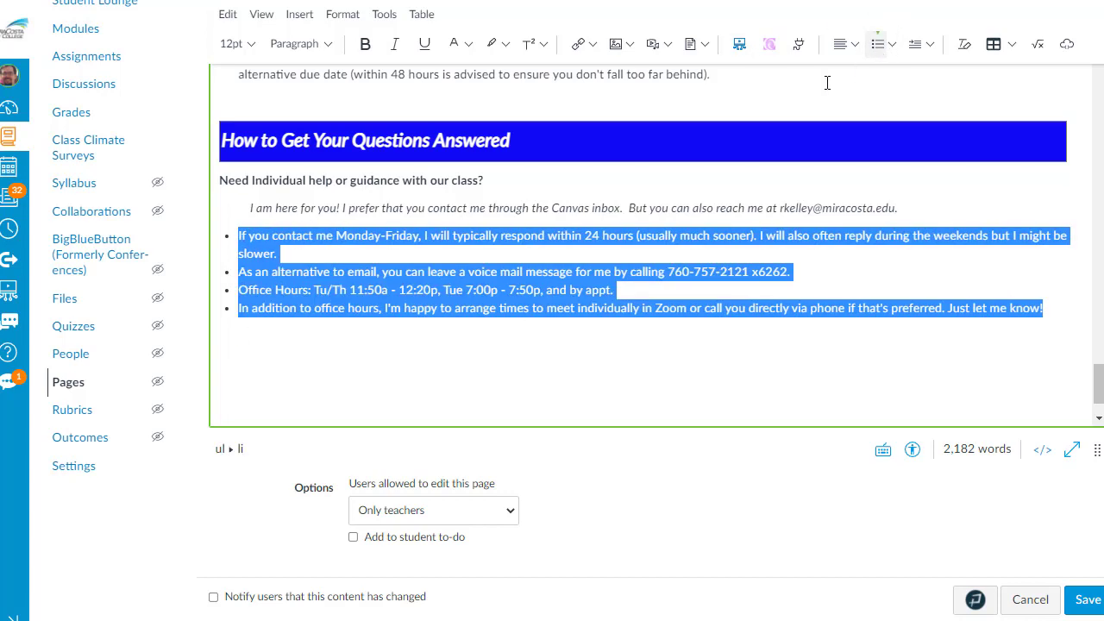
{"action": "left_click", "coordinate": [916, 50]}
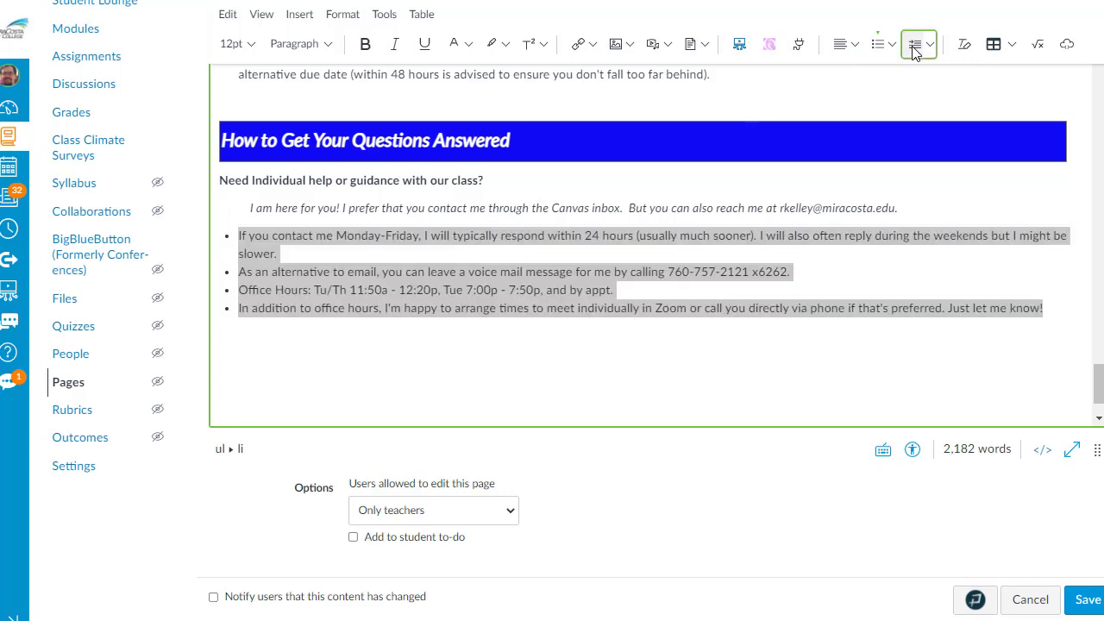
{"action": "left_click", "coordinate": [393, 348]}
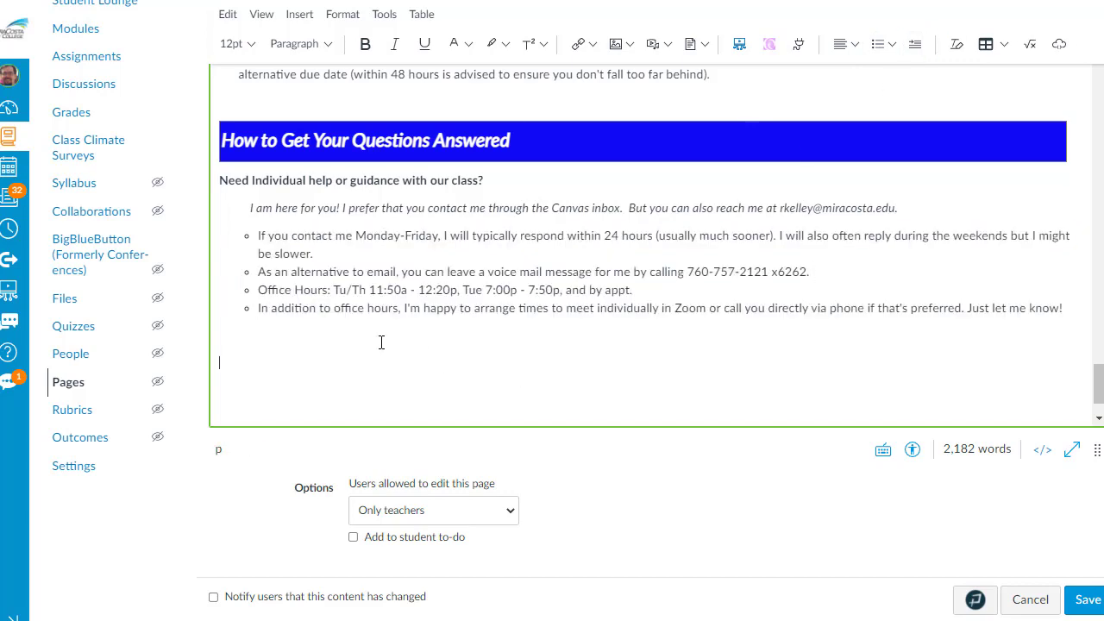
- Format the "Need Individual help or guidance with our class?" line as Heading 4
{"action": "scroll", "coordinate": [382, 343], "scroll_direction": "down", "scroll_amount": 1}
{"action": "left_click_drag", "start_coordinate": [484, 167], "coordinate": [212, 166]}
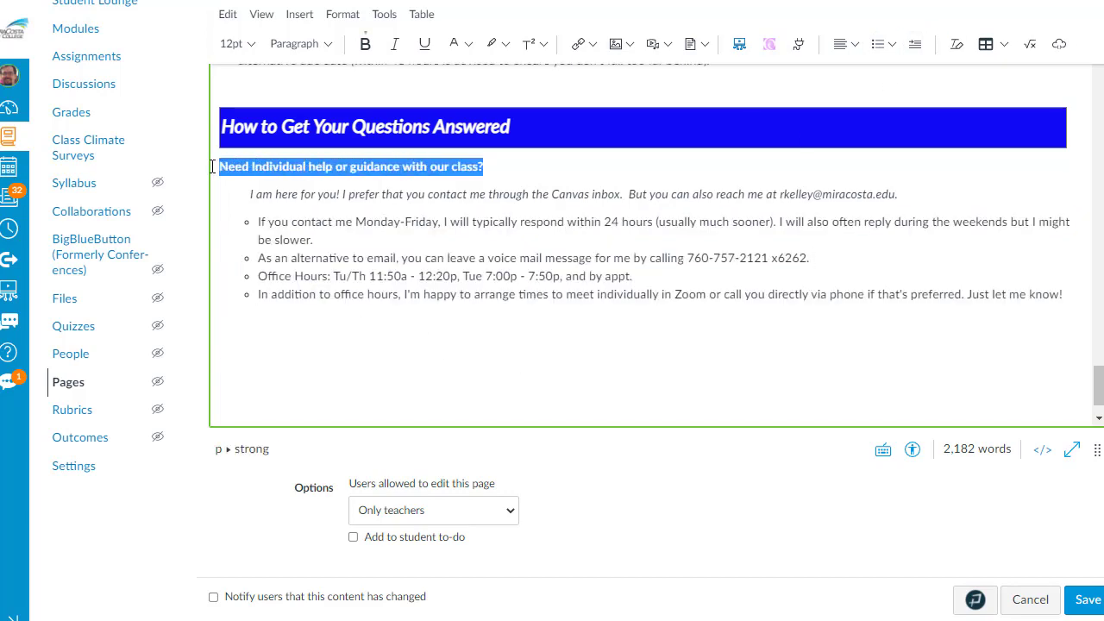
{"action": "left_click", "coordinate": [331, 44]}
{"action": "left_click", "coordinate": [315, 125]}
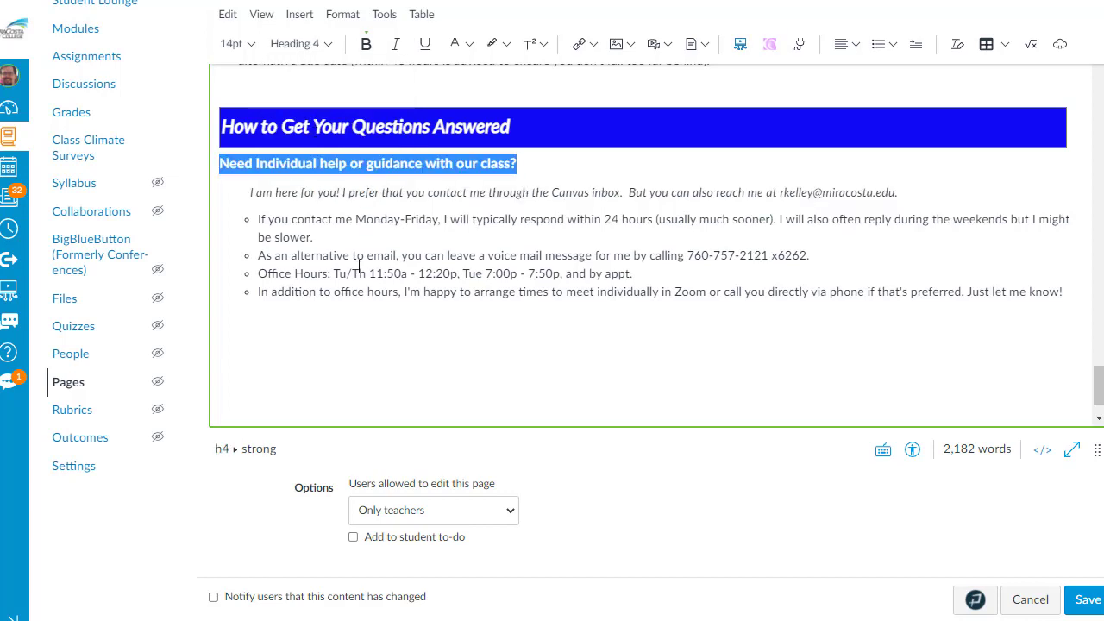
- Add the "Have a general course-related question?" and "Need assistance/help that is not specific to our course?" sections with their text below the contact list
{"action": "left_click", "coordinate": [260, 324]}
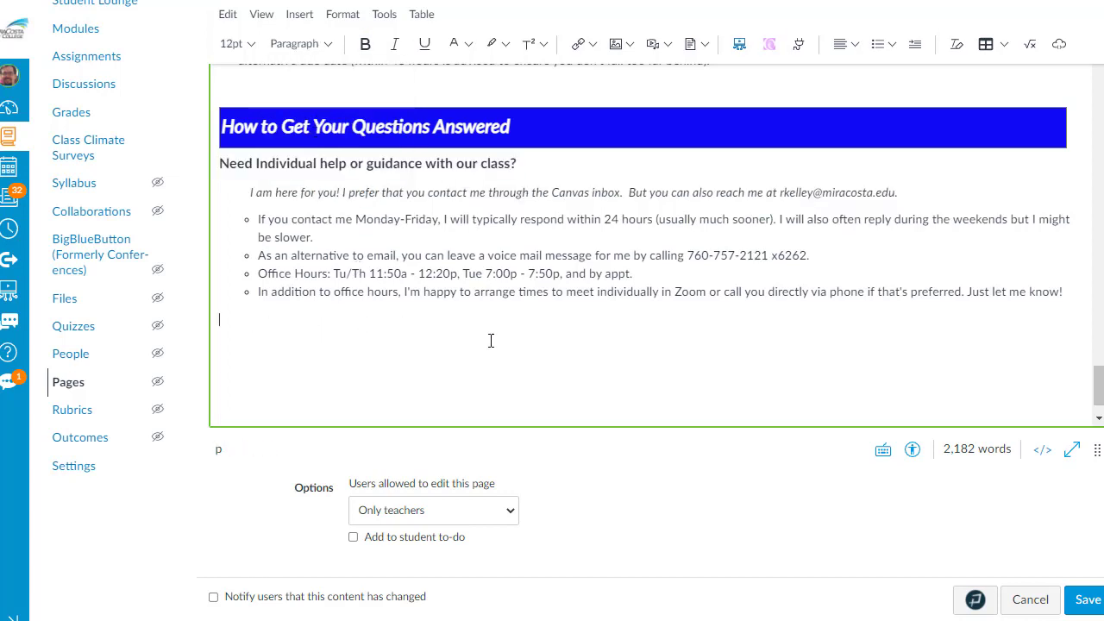
{"action": "type", "text": "Have a general course-related question? Use the Student Lounge Discussion. If you have a general questions about the course, I invite you to ask it in the Student Lounge. Your question will be seen by your peers and if anyone has the answer - by all means, answer it! If your question is personal in nature, please send it directly to me through the Canvas inbox"}
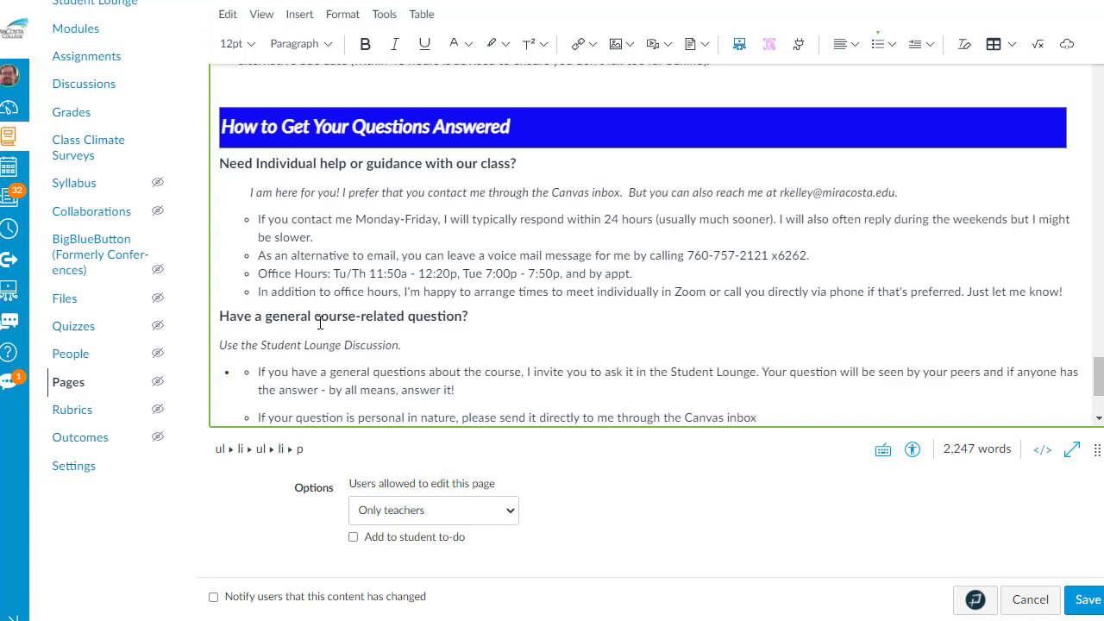
{"action": "scroll", "coordinate": [319, 322], "scroll_direction": "down", "scroll_amount": 1}
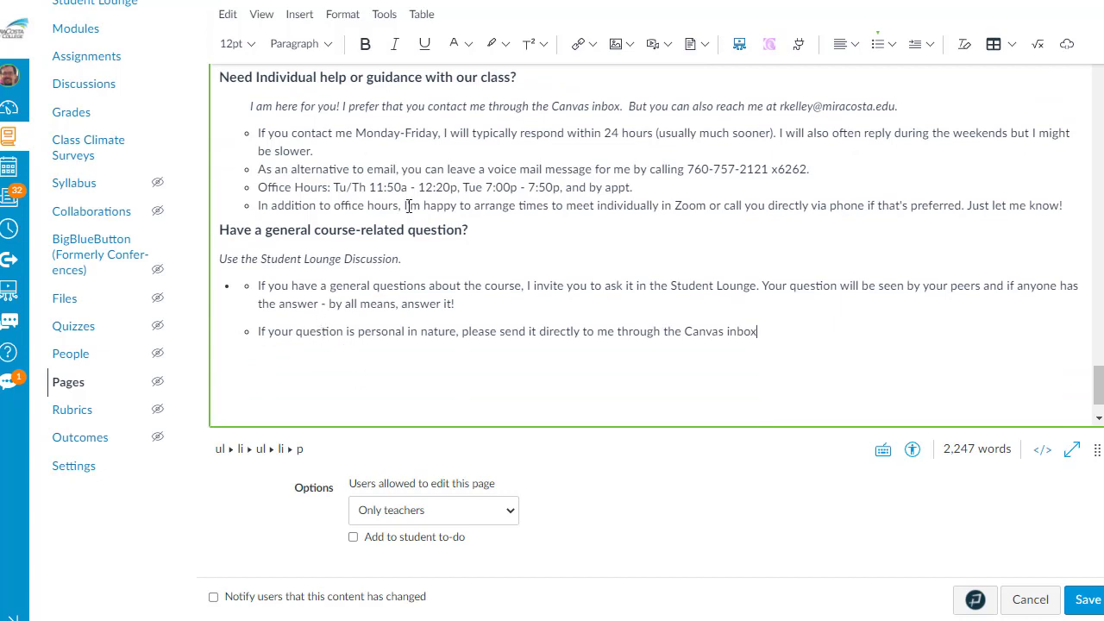
{"action": "left_click", "coordinate": [264, 368]}
{"action": "type", "text": "Need assistance/help that is not specific to our course? Visit the webpage listing MiraCosta College's Resources and Services for Students Resources and Services for Students  (Links to an external site.) The webpage is your simple, one-stop resource for helpful information, contact info, and an amazing array of resources and support!"}
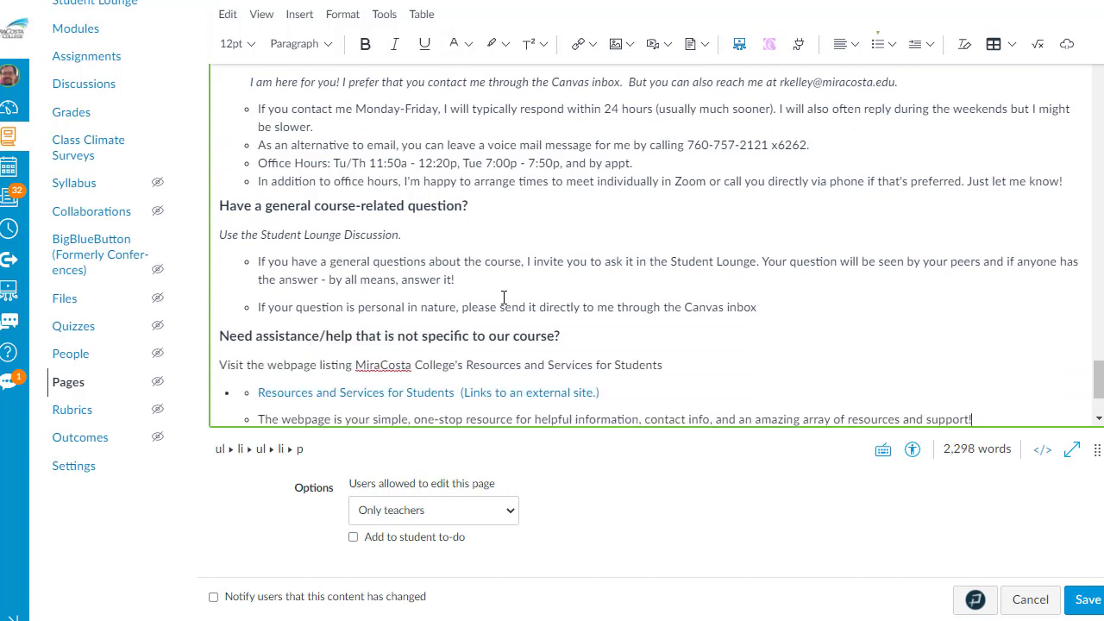
{"action": "scroll", "coordinate": [504, 297], "scroll_direction": "down", "scroll_amount": 1}
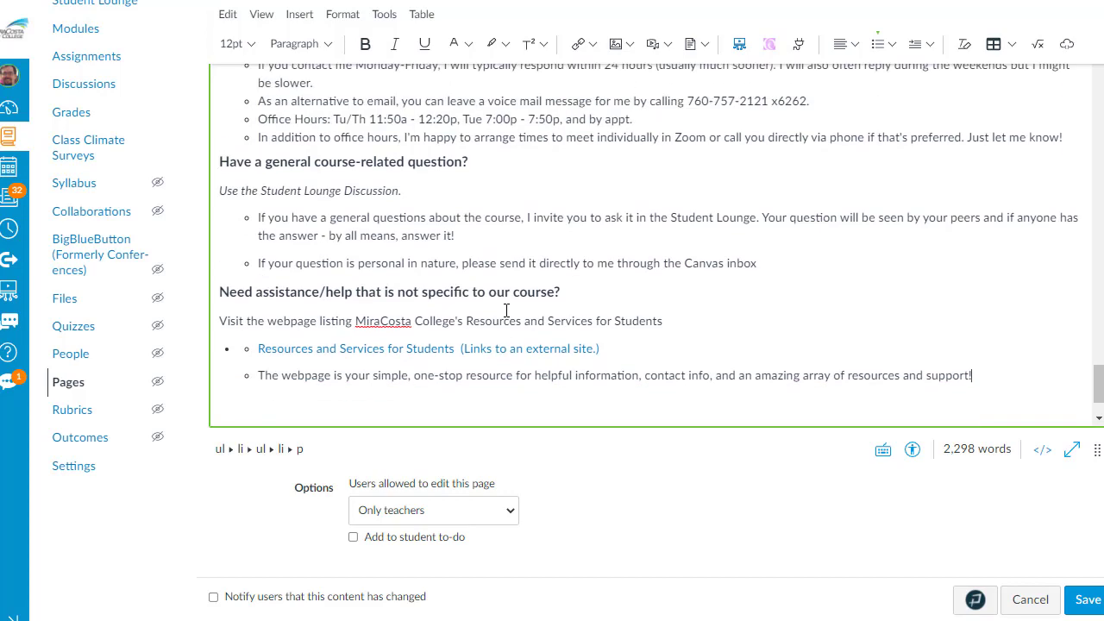
{"action": "scroll", "coordinate": [506, 311], "scroll_direction": "down", "scroll_amount": 2}
- Duplicate the "How to Get Your Questions Answered" banner below the student resources list and title it "Basic Syllabus Information"
{"action": "scroll", "coordinate": [320, 308], "scroll_direction": "up", "scroll_amount": 7}
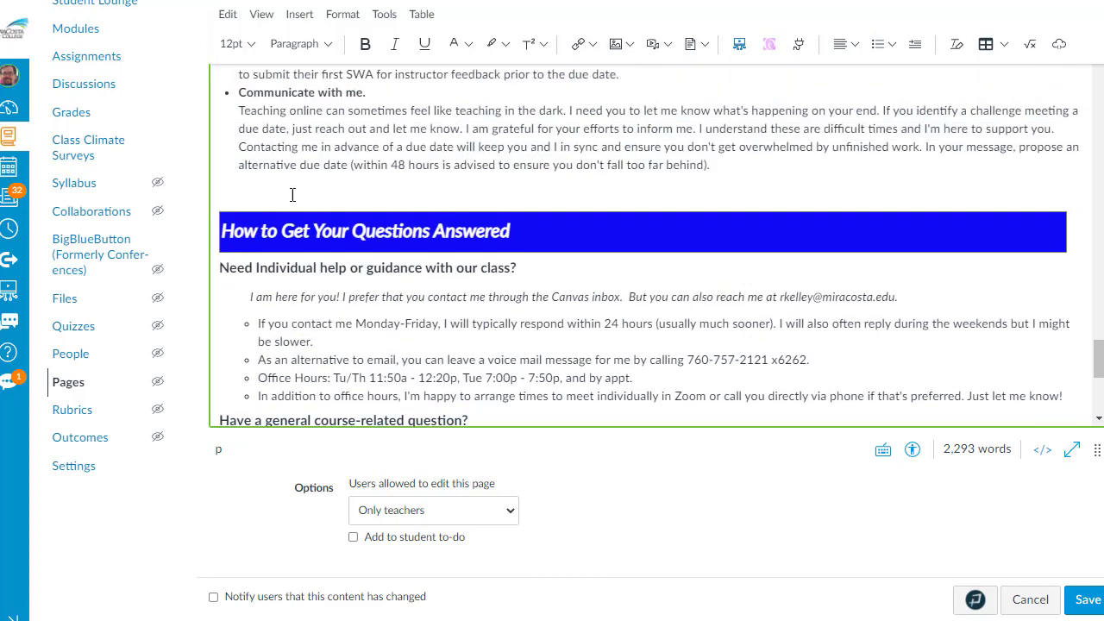
{"action": "left_click_drag", "start_coordinate": [293, 195], "coordinate": [250, 307]}
{"action": "key", "text": "ctrl+c"}
{"action": "scroll", "coordinate": [259, 310], "scroll_direction": "down", "scroll_amount": 7}
{"action": "left_click", "coordinate": [251, 328]}
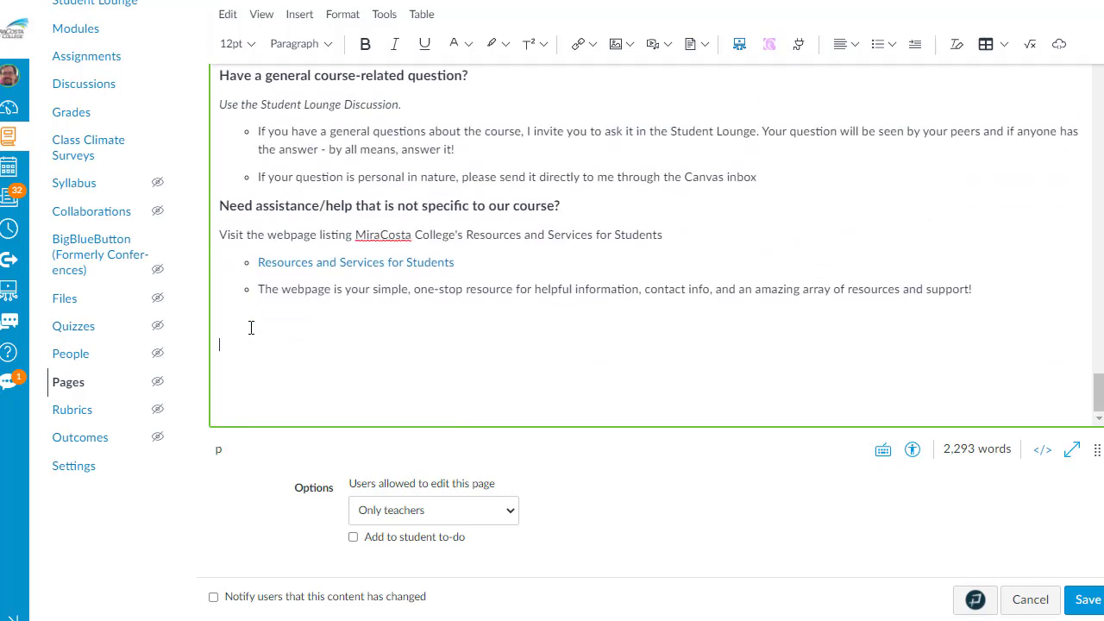
{"action": "key", "text": "ctrl+v"}
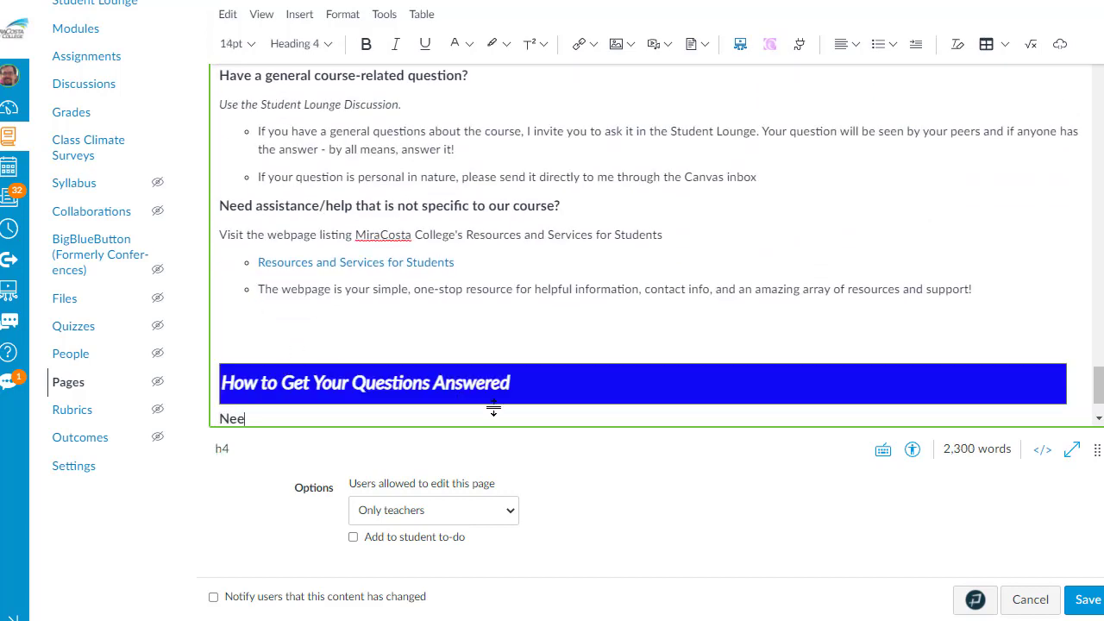
{"action": "left_click_drag", "start_coordinate": [513, 384], "coordinate": [223, 382]}
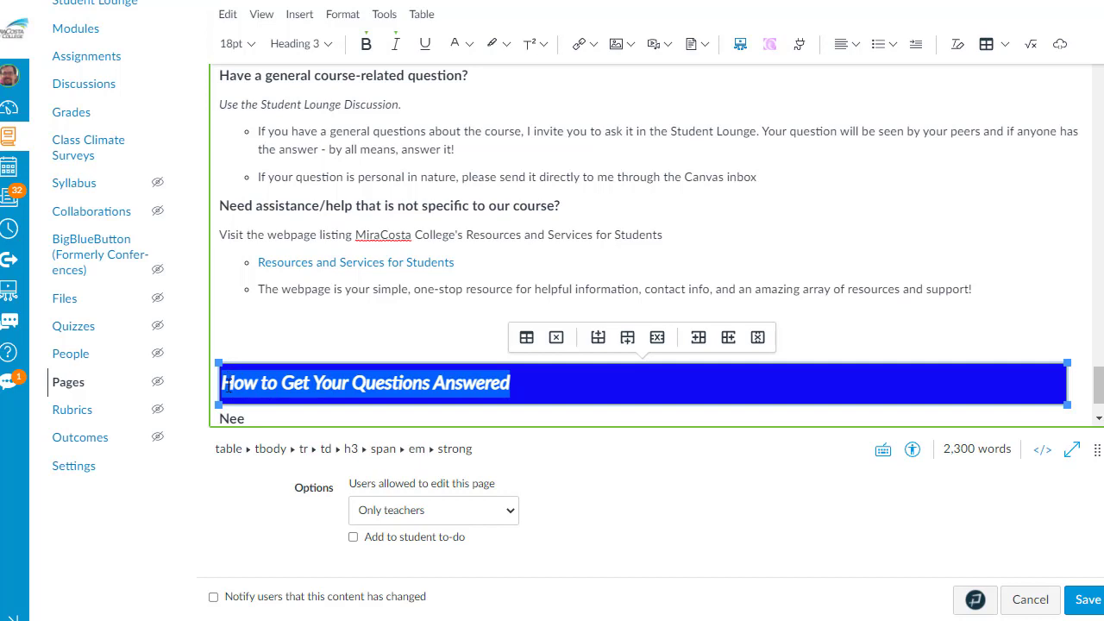
{"action": "type", "text": "Basic Syl"}
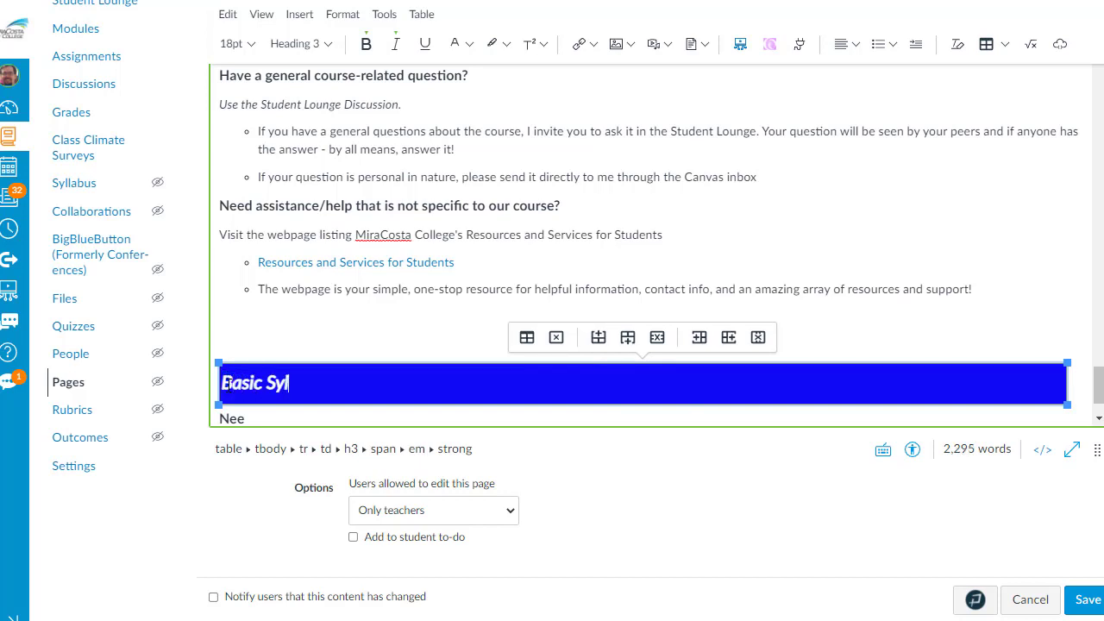
{"action": "type", "text": "labus Information"}
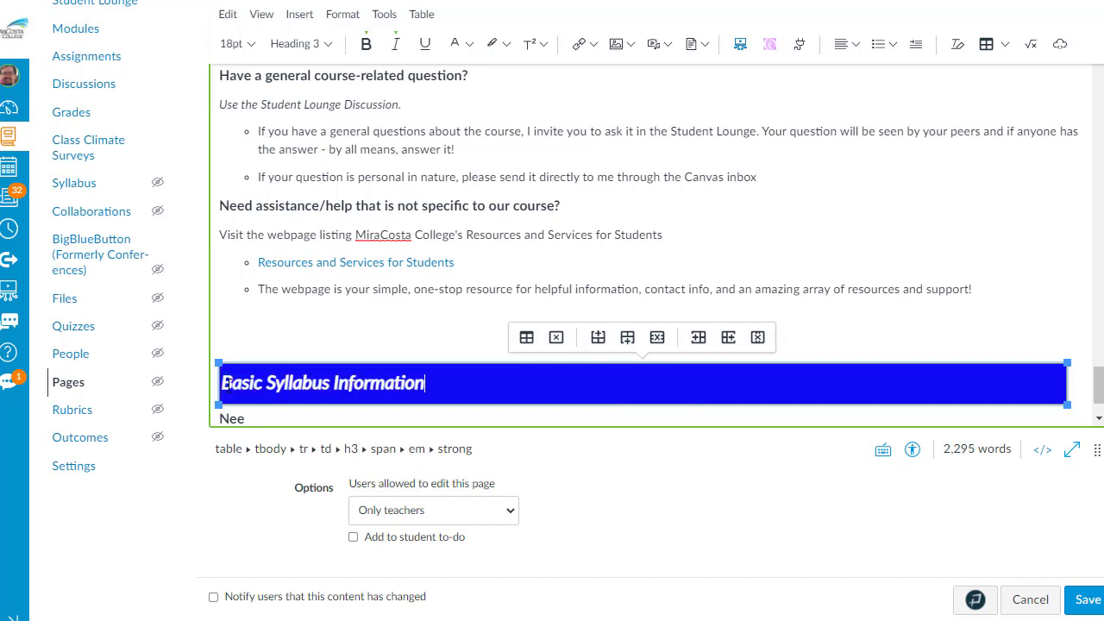
- Add the Course Catalog Description, Student Learning Outcomes and Required Course Materials and Supplies text below the Basic Syllabus Information banner
{"action": "key", "text": "ctrl+v"}
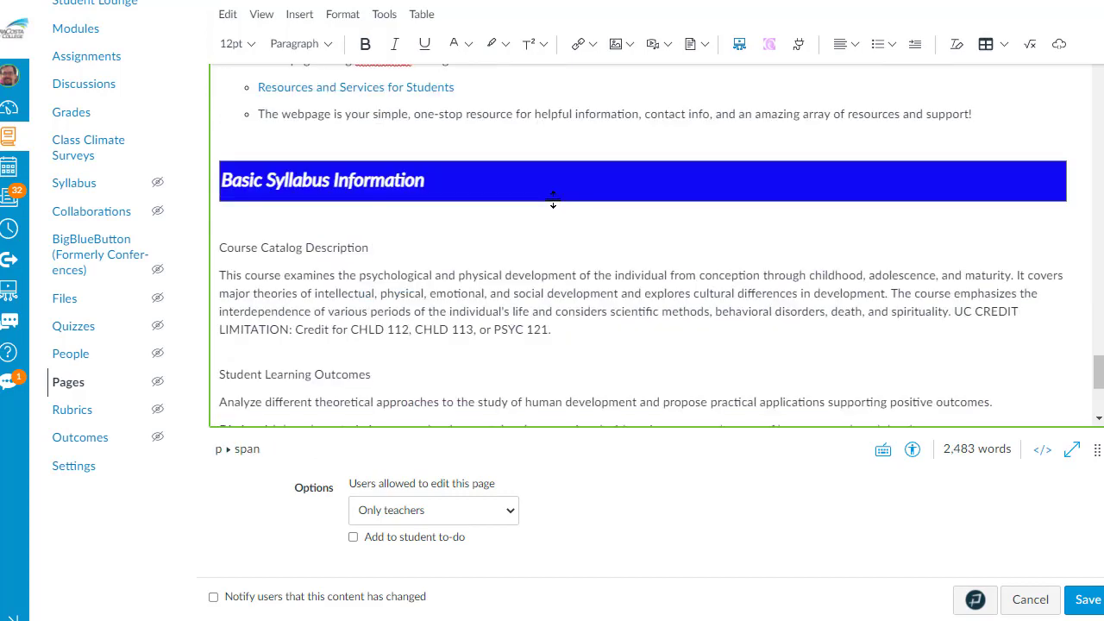
{"action": "scroll", "coordinate": [337, 250], "scroll_direction": "down", "scroll_amount": 1}
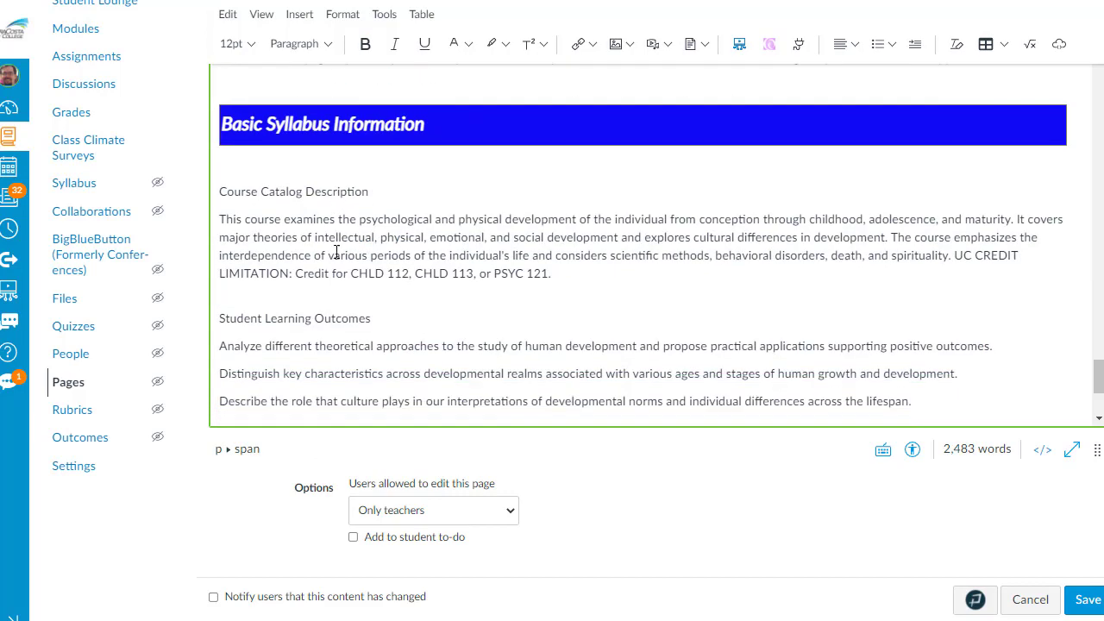
{"action": "scroll", "coordinate": [327, 288], "scroll_direction": "down", "scroll_amount": 2}
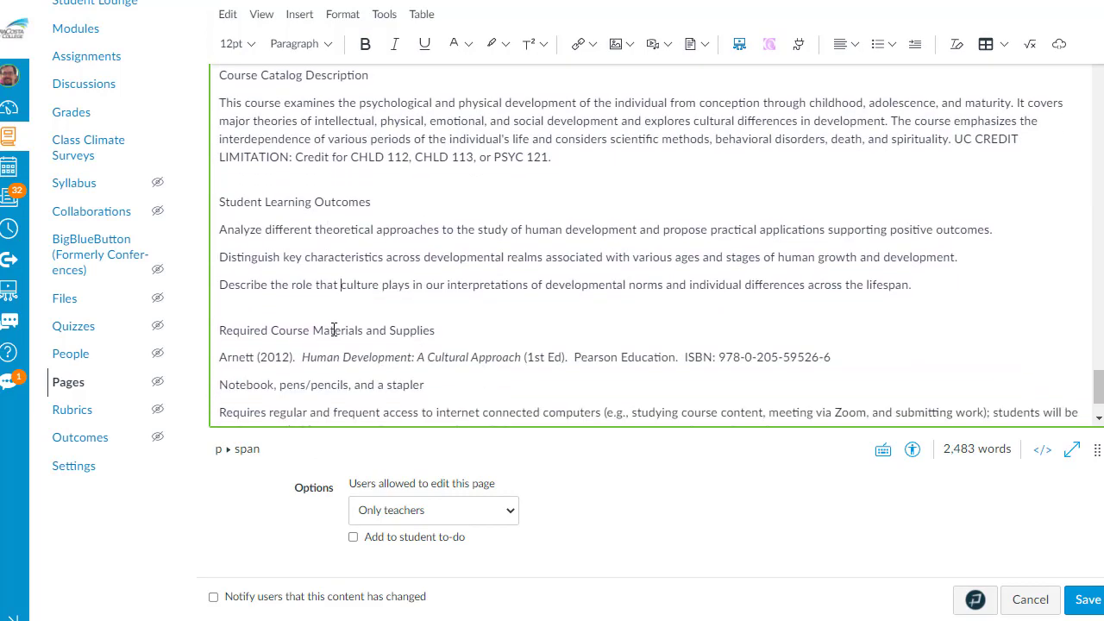
- Format the Course Catalog Description, Student Learning Outcomes and Required Course Materials and Supplies lines as Heading 3
{"action": "scroll", "coordinate": [340, 341], "scroll_direction": "up", "scroll_amount": 1}
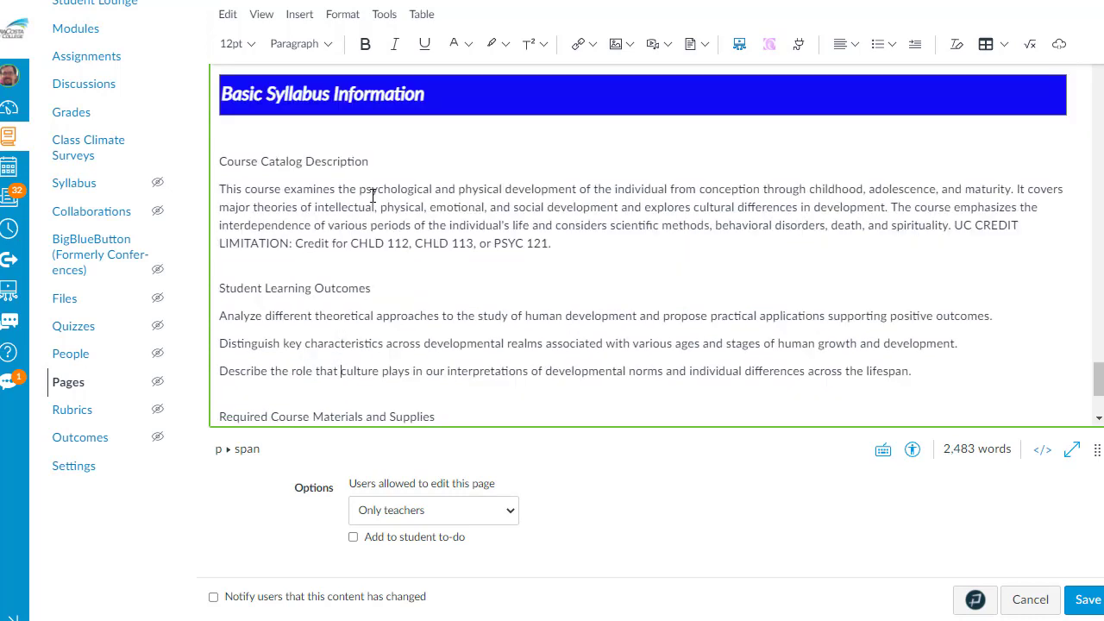
{"action": "left_click_drag", "start_coordinate": [371, 162], "coordinate": [217, 162]}
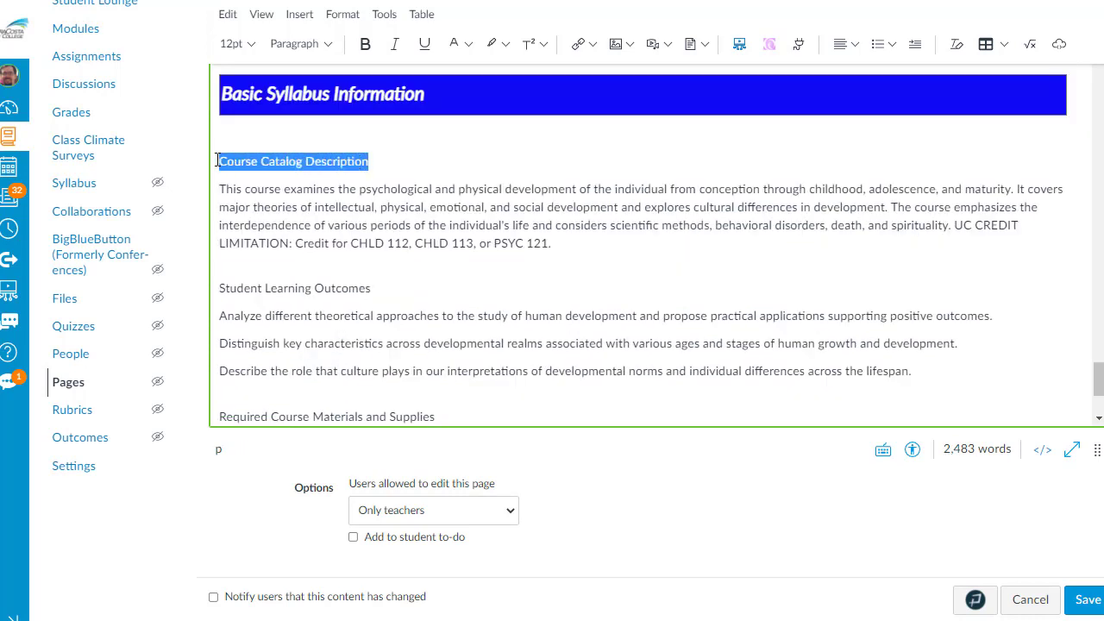
{"action": "left_click", "coordinate": [330, 44]}
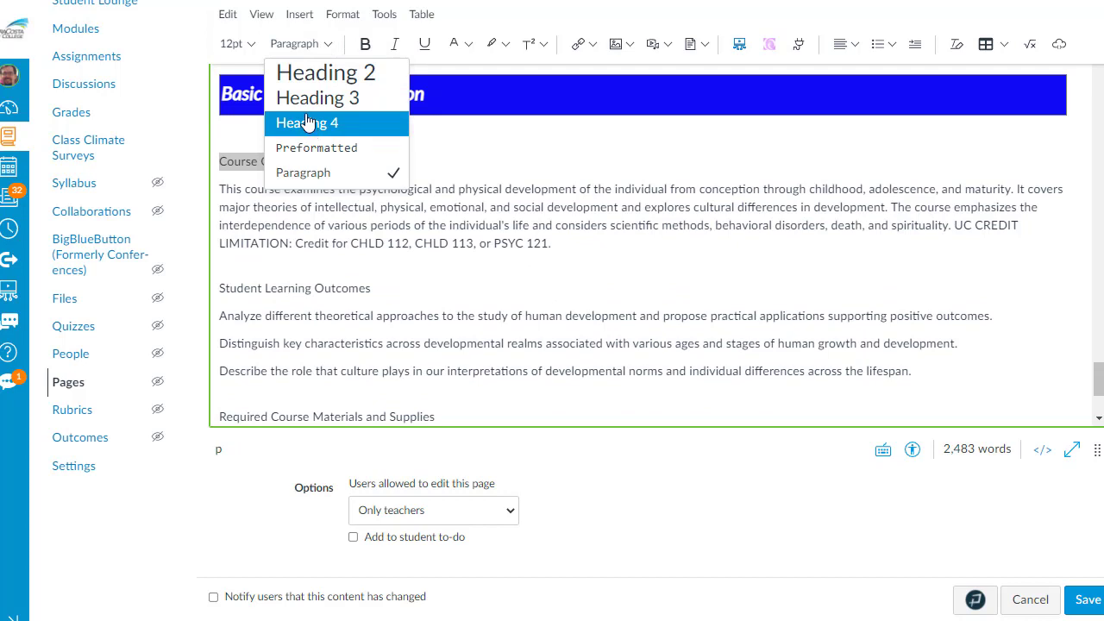
{"action": "left_click", "coordinate": [316, 98]}
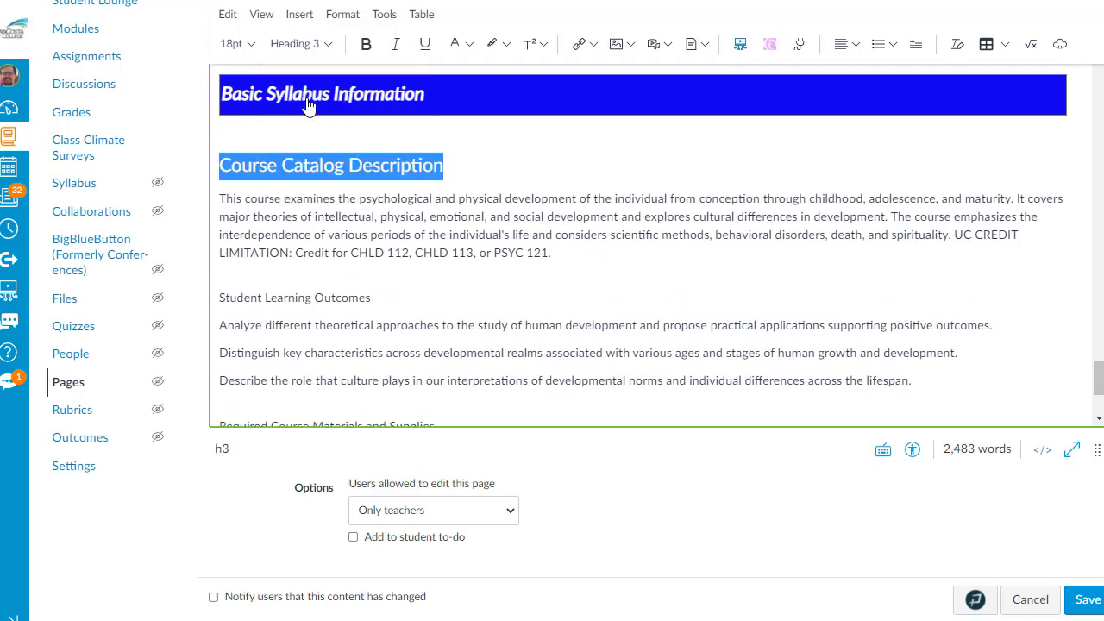
{"action": "left_click_drag", "start_coordinate": [371, 299], "coordinate": [213, 299]}
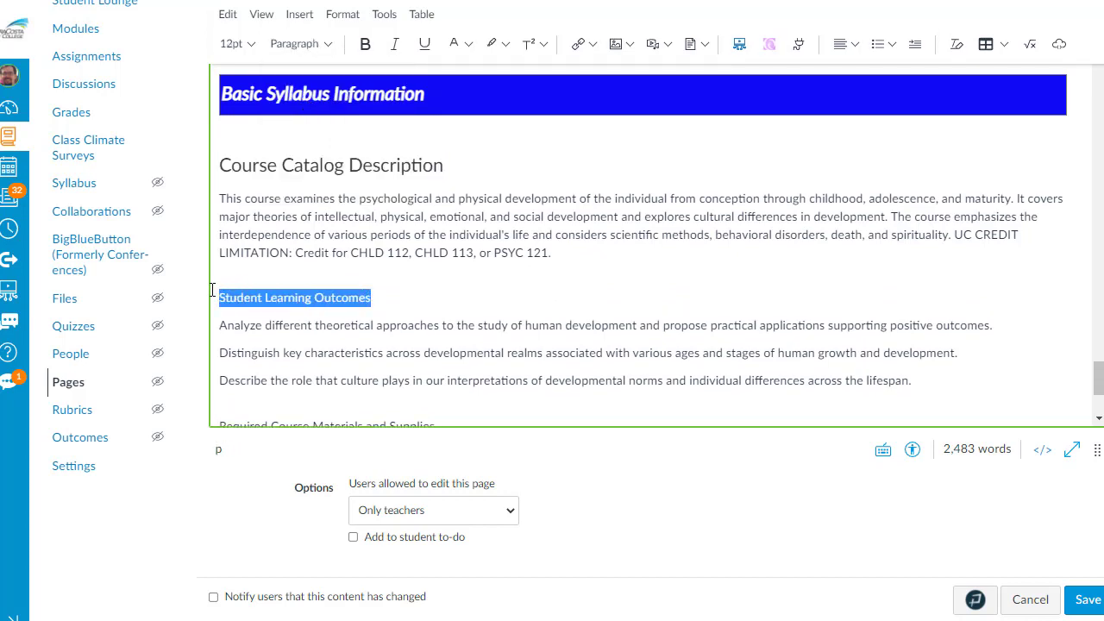
{"action": "left_click", "coordinate": [298, 44]}
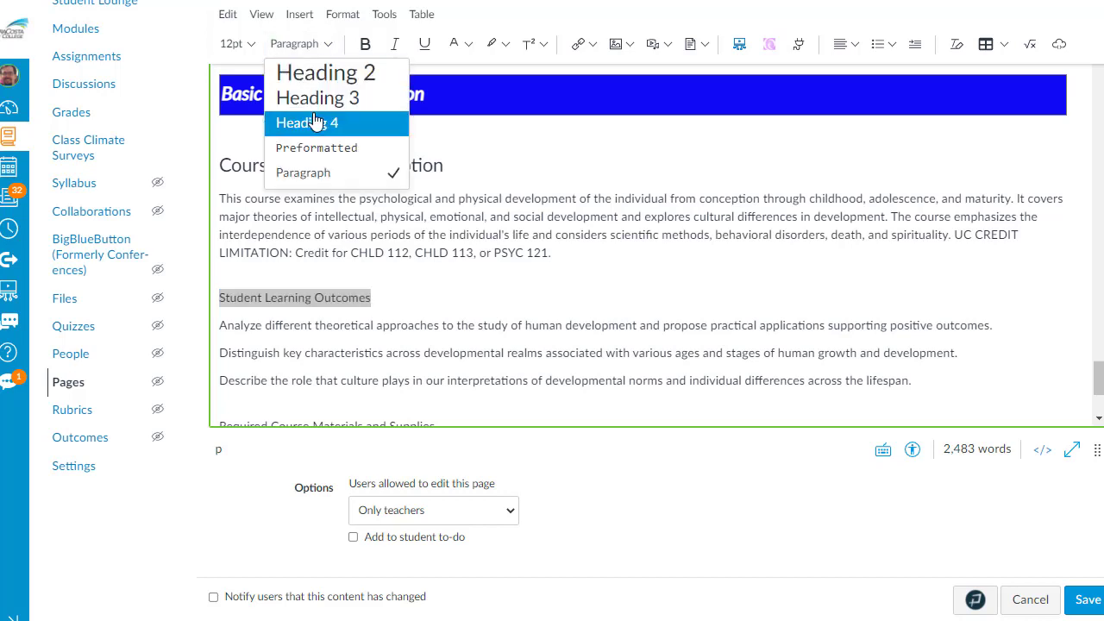
{"action": "left_click", "coordinate": [315, 98]}
- Turn the three statements under Student Learning Outcomes into a numbered list
{"action": "left_click", "coordinate": [903, 303]}
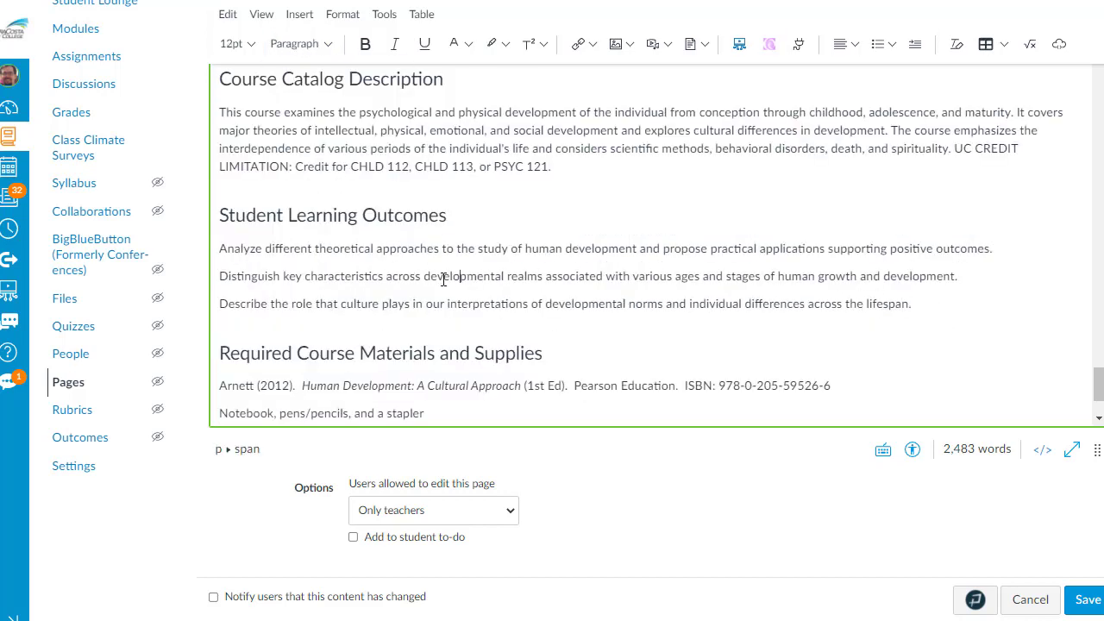
{"action": "left_click", "coordinate": [385, 277]}
{"action": "left_click_drag", "start_coordinate": [925, 310], "coordinate": [201, 256]}
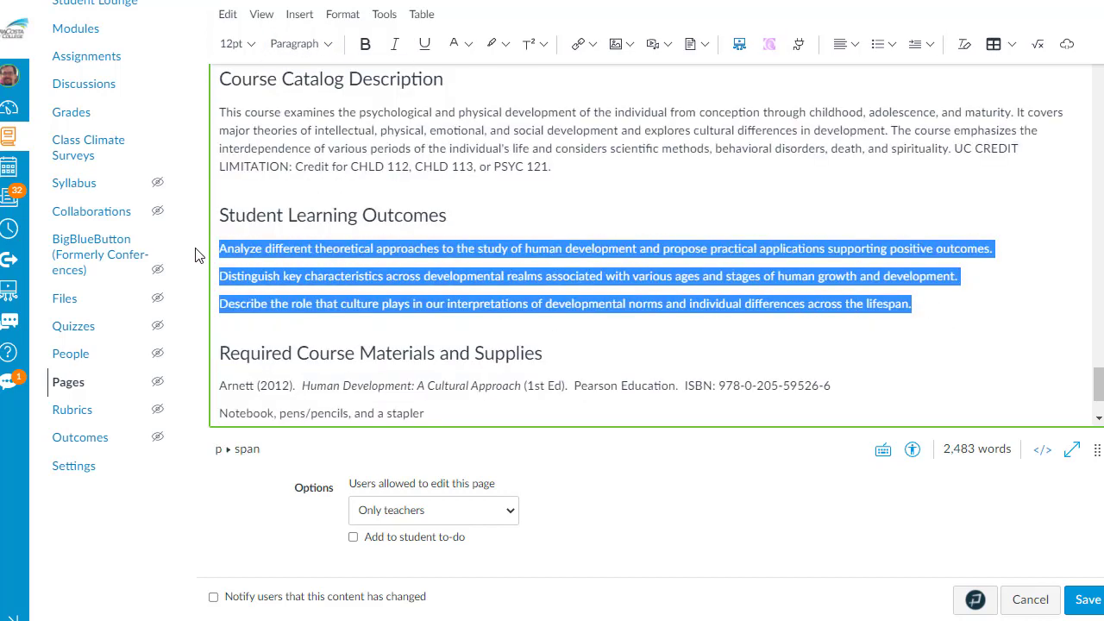
{"action": "left_click", "coordinate": [892, 44]}
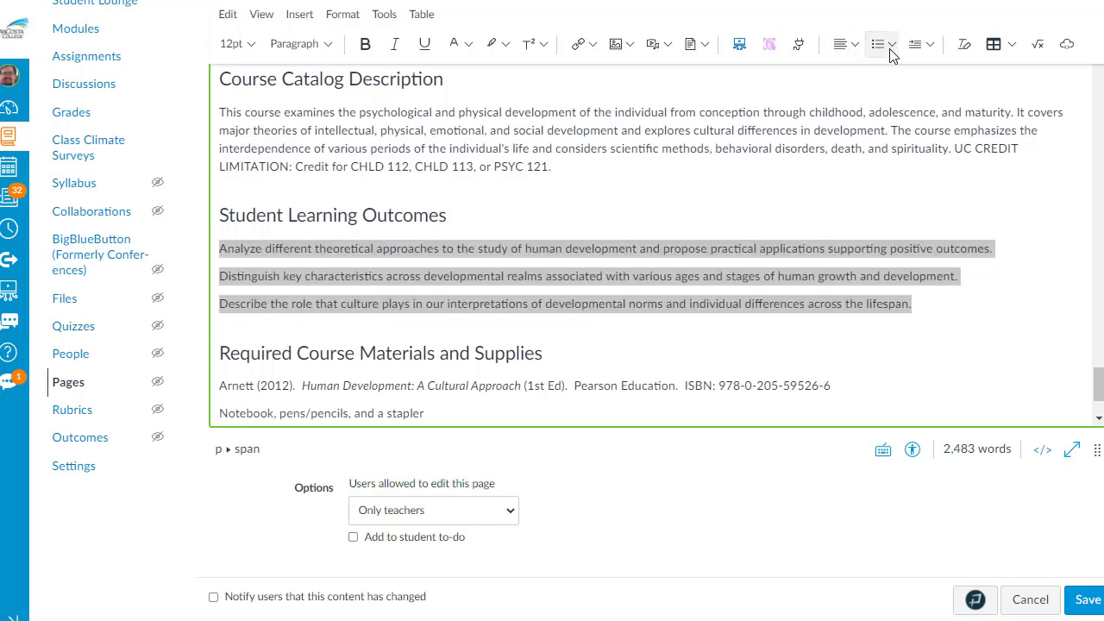
{"action": "left_click", "coordinate": [888, 105]}
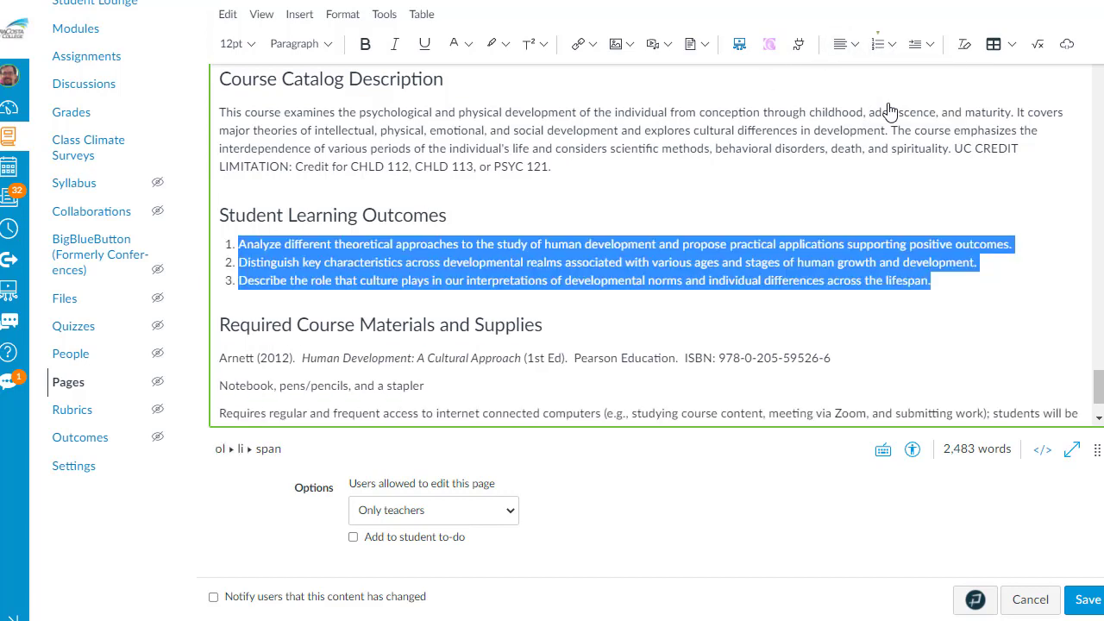
- Turn the three items under Required Course Materials and Supplies into a bulleted list
{"action": "scroll", "coordinate": [380, 220], "scroll_direction": "down", "scroll_amount": 2}
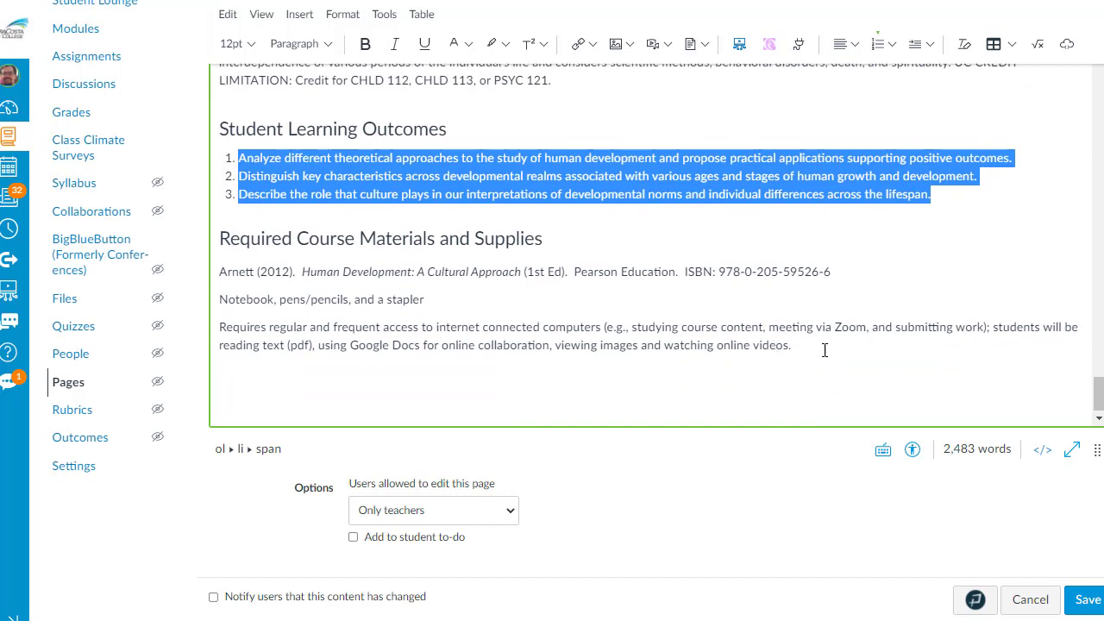
{"action": "left_click_drag", "start_coordinate": [824, 350], "coordinate": [212, 280]}
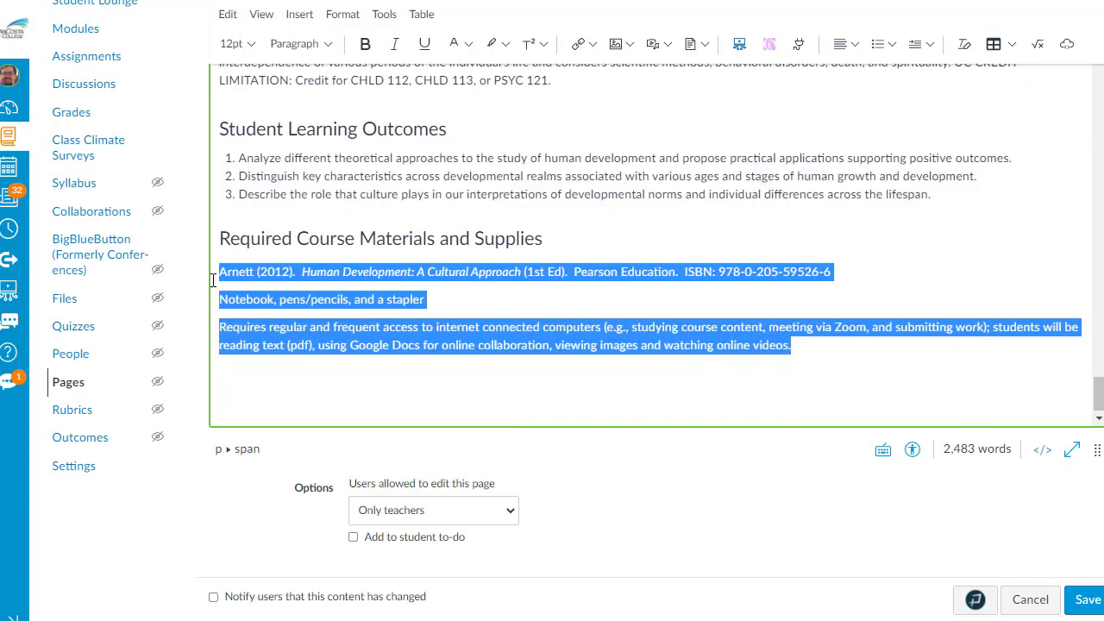
{"action": "left_click", "coordinate": [893, 52]}
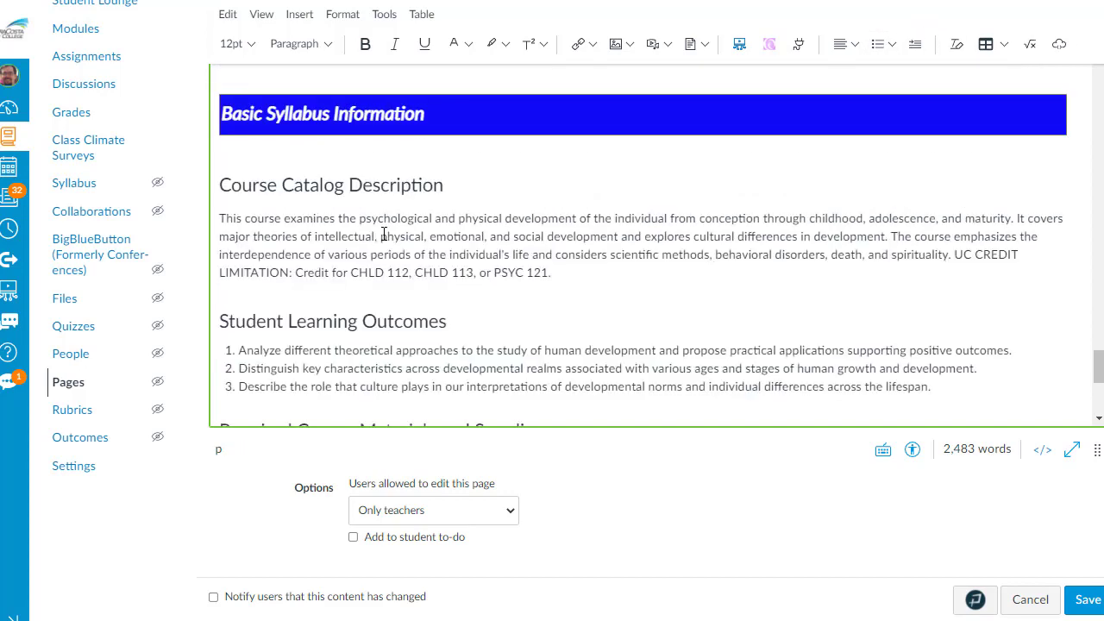
- Insert a horizontal line below the materials list and add the Heading 3 "Course Services, Policies and Procedures" beneath it
{"action": "scroll", "coordinate": [384, 233], "scroll_direction": "down", "scroll_amount": 2}
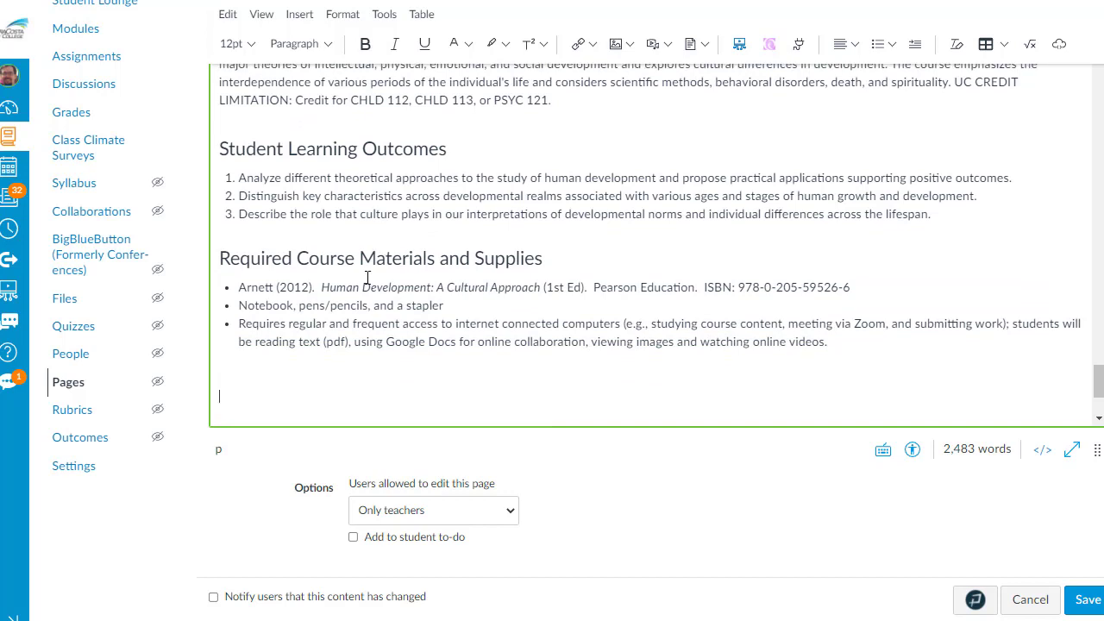
{"action": "left_click", "coordinate": [300, 14]}
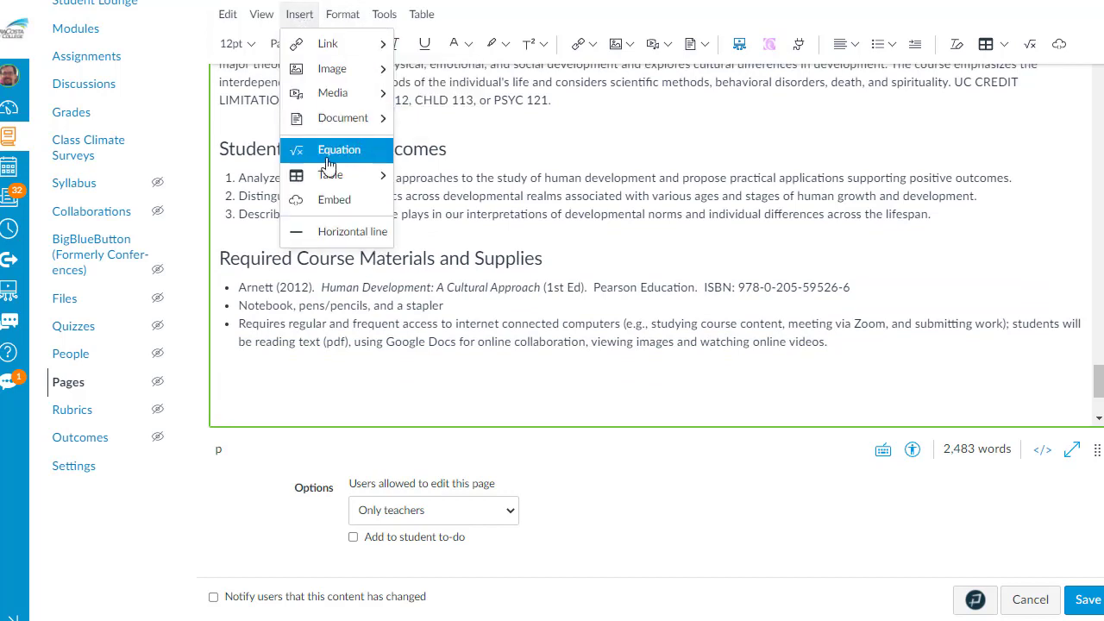
{"action": "left_click", "coordinate": [341, 233]}
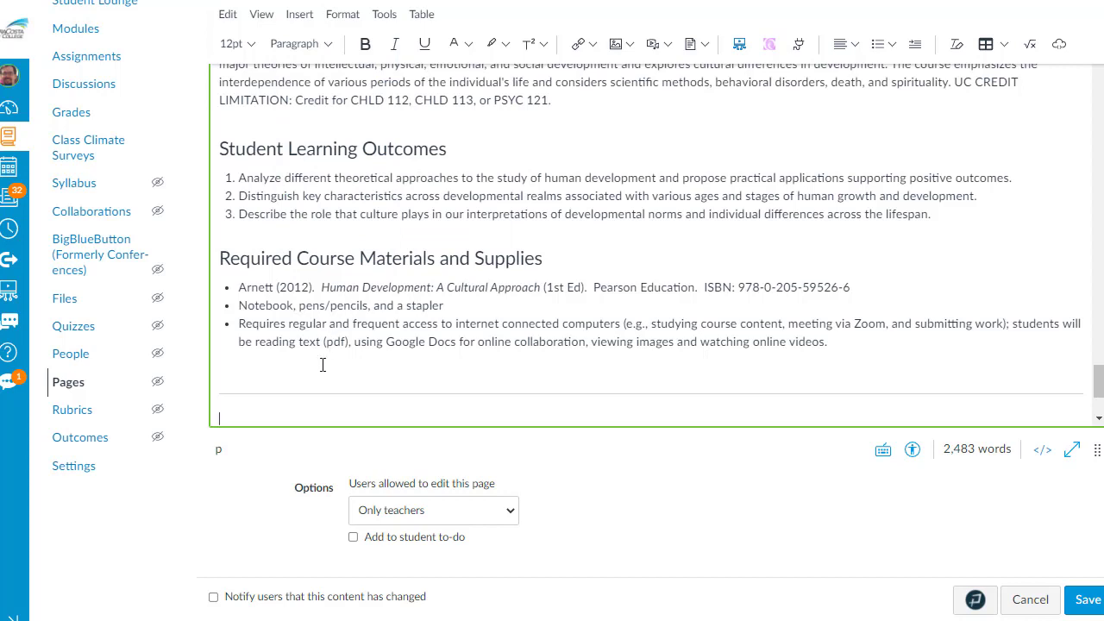
{"action": "type", "text": "Course Services, Policies and Procedures"}
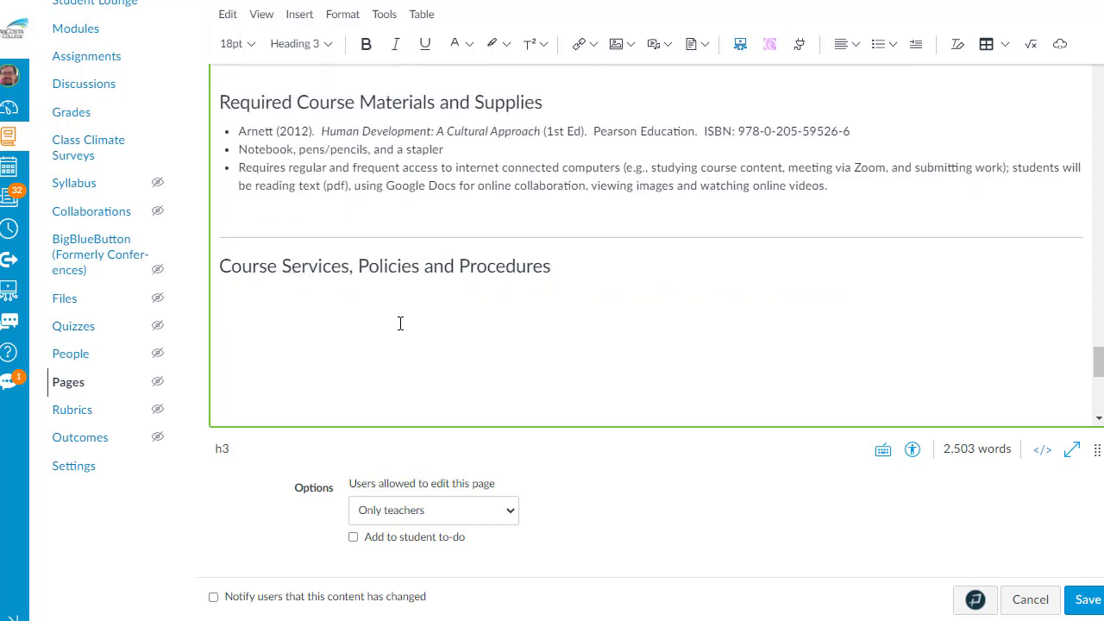
- Insert a two-column table below the Course Services, Policies and Procedures heading with policy names such as Academic Honesty and Zoom/Online Conduct beside their descriptions
{"action": "scroll", "coordinate": [401, 310], "scroll_direction": "down", "scroll_amount": 1}
{"action": "left_click", "coordinate": [992, 44]}
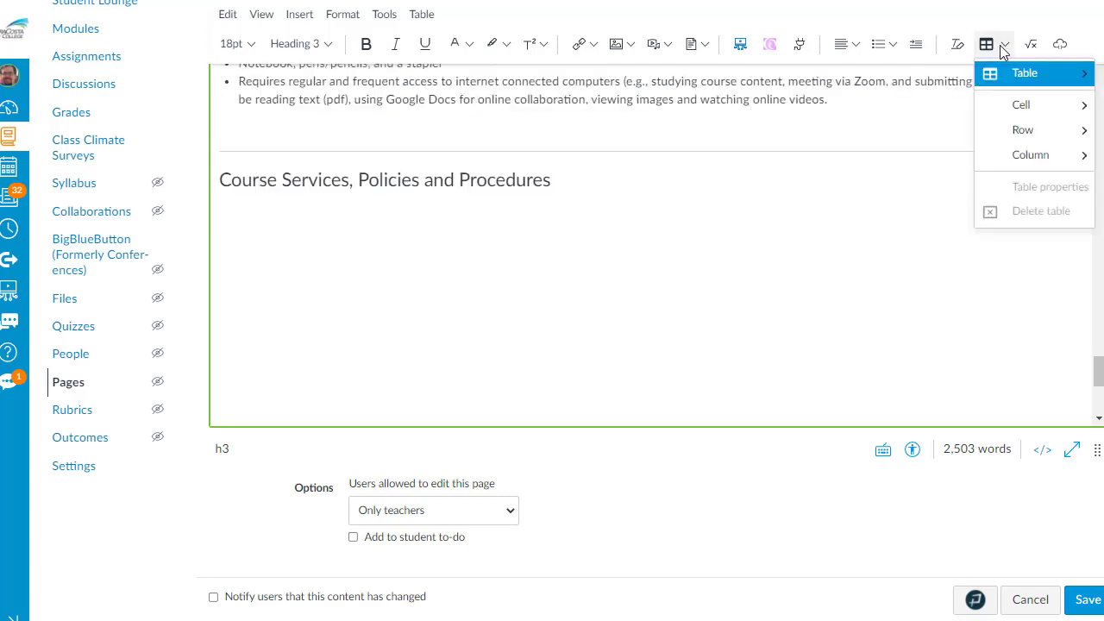
{"action": "mouse_move", "coordinate": [1002, 77]}
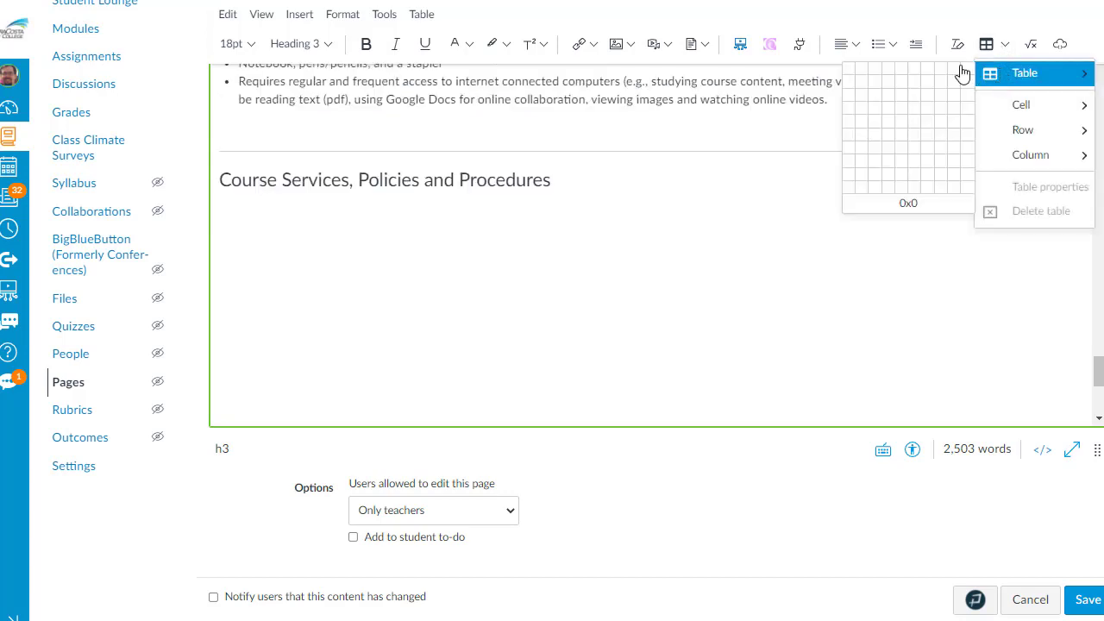
{"action": "left_click", "coordinate": [865, 110]}
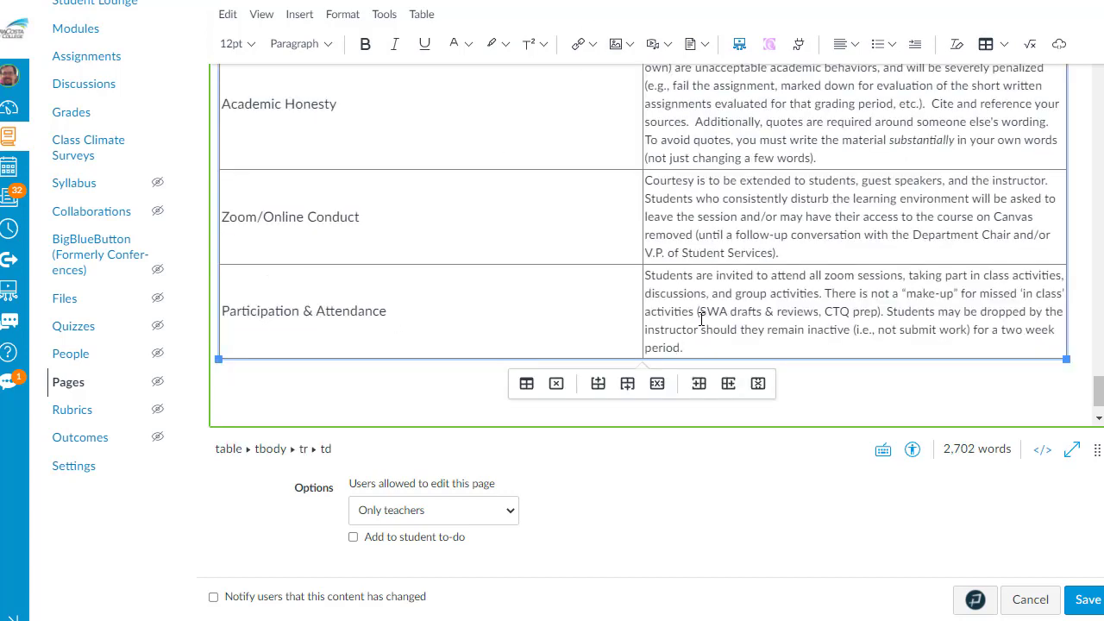
- Set the border width of the policies table to 0
{"action": "left_click", "coordinate": [458, 151]}
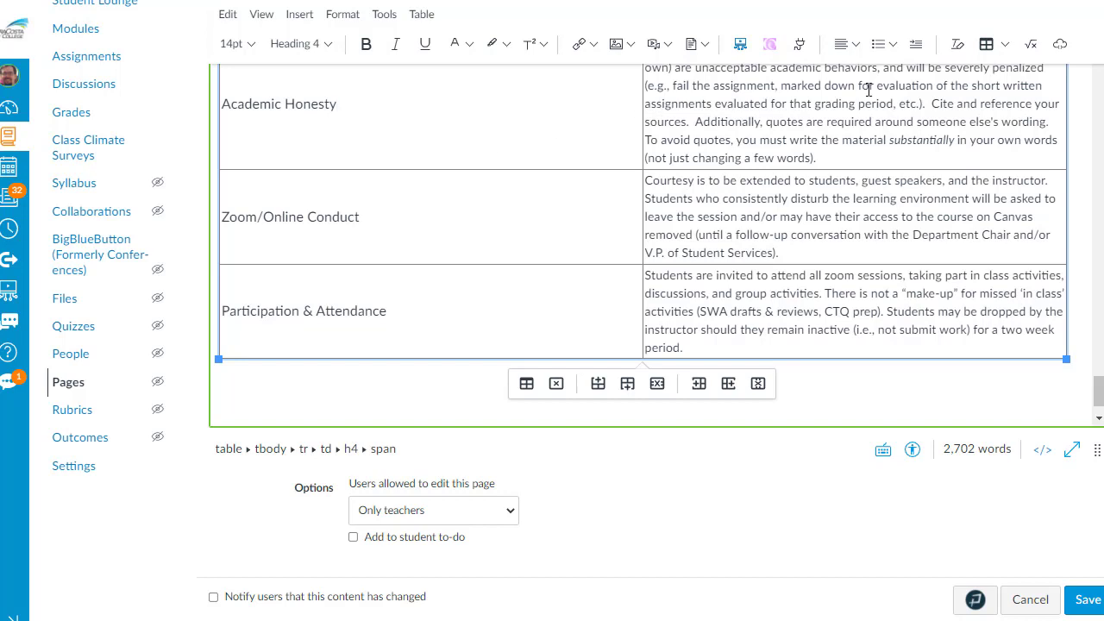
{"action": "left_click", "coordinate": [995, 48]}
{"action": "mouse_move", "coordinate": [990, 78]}
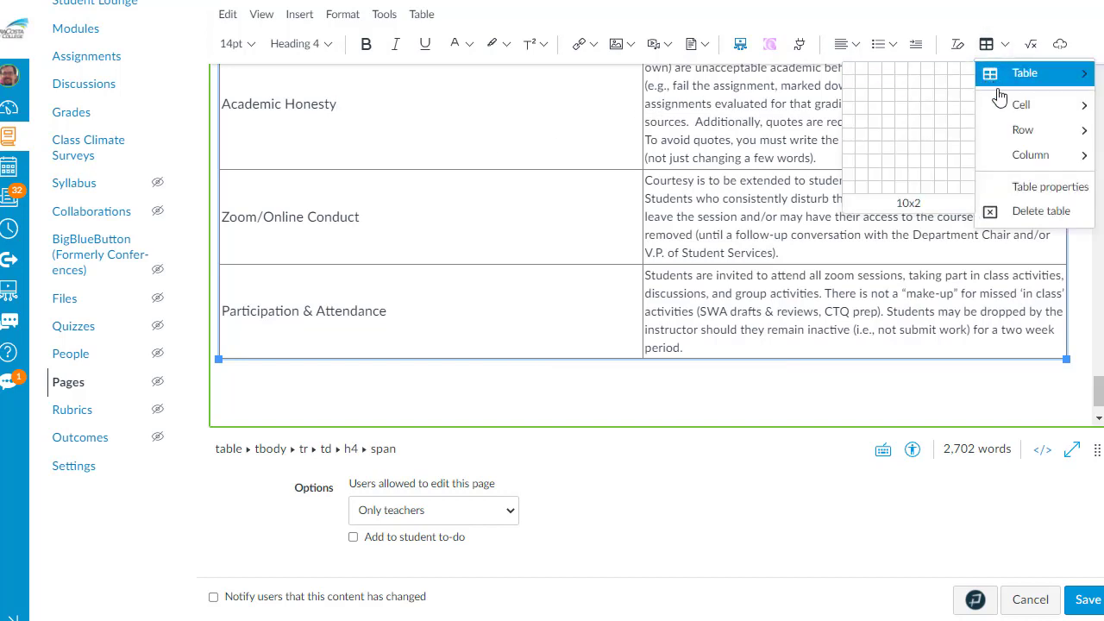
{"action": "left_click", "coordinate": [1023, 188]}
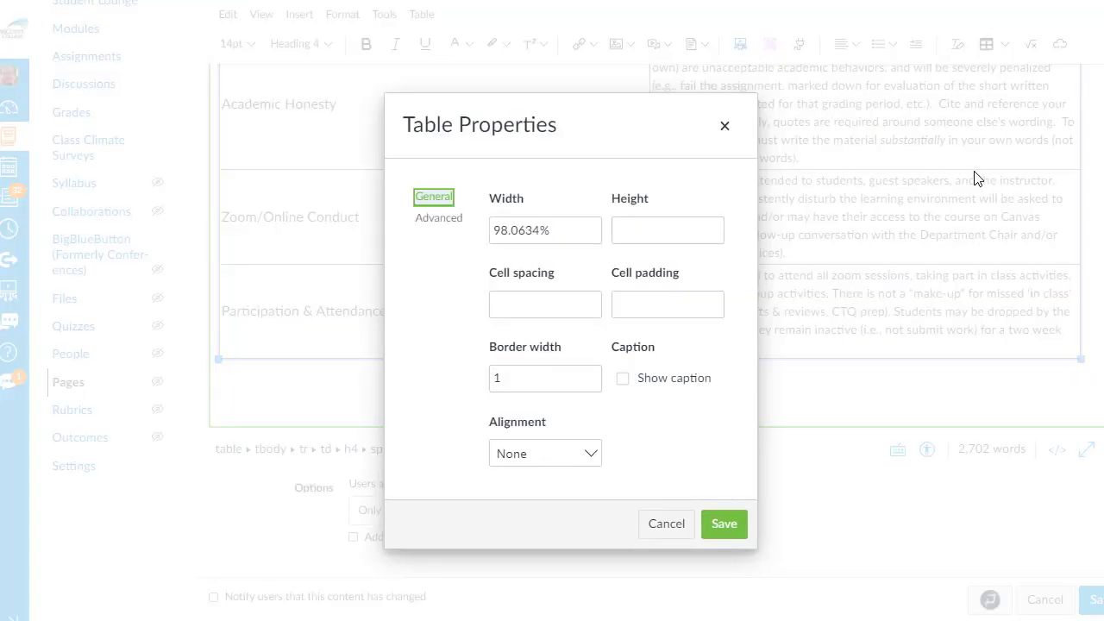
{"action": "double_click", "coordinate": [529, 368]}
{"action": "type", "text": "0"}
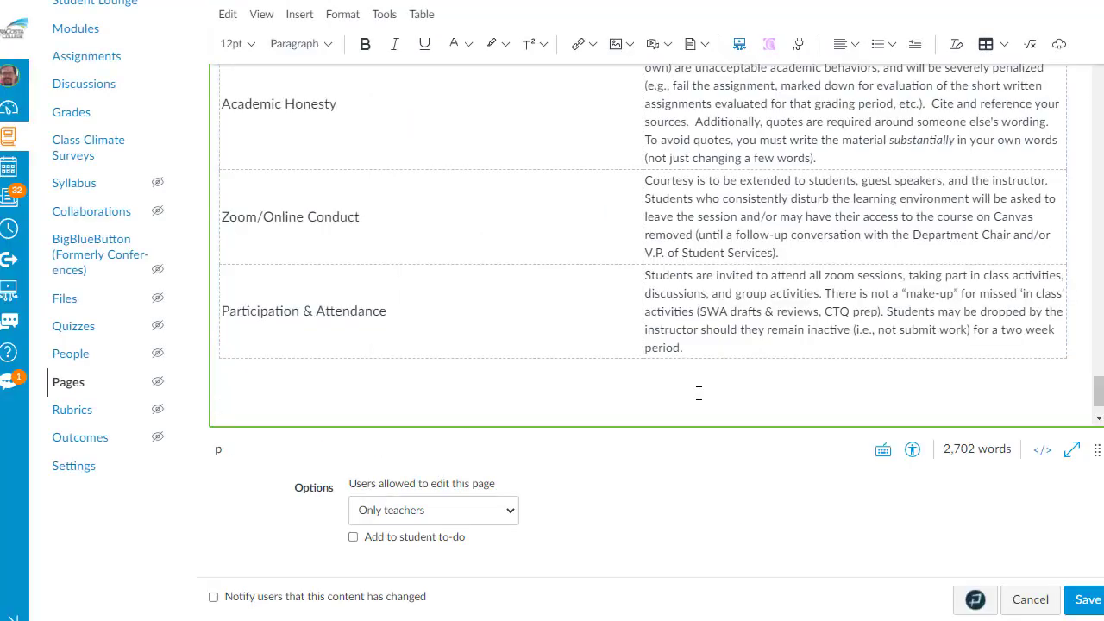
- Add the Course Grade text with its grading breakdown below the policies table and insert a horizontal line above it
{"action": "type", "text": "Course Grade  There are 1,000 points possible.  90% for an A, 80% for a B, 70% for a C, 60% for a D.  Class assignments include: ~ 20 critical thinking question (CTQ) sets, ~4 quizzes, and ~12 short writing assignments (SWAs).  Course grade is based upon: Preparatory Work: 5% Critical Thinking Question Sets: 25% Quizzes: 10% SWA Drafts: 5% SWA Reviews: 5% SWA Final Versions: 45% Best non-previously graded SWA: 5%"}
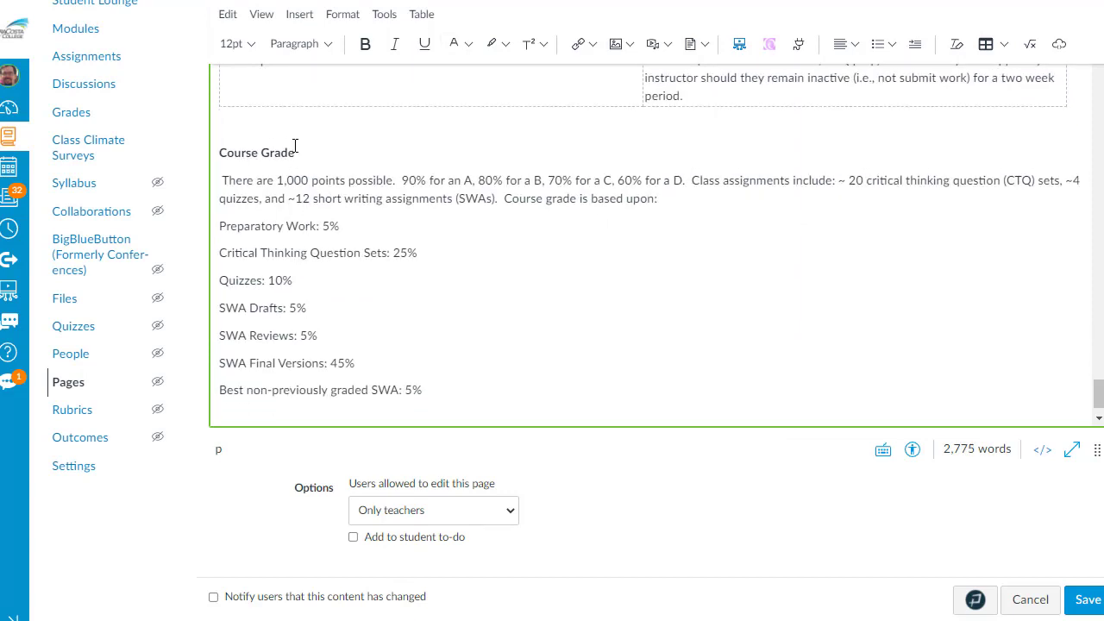
{"action": "key", "text": "Return"}
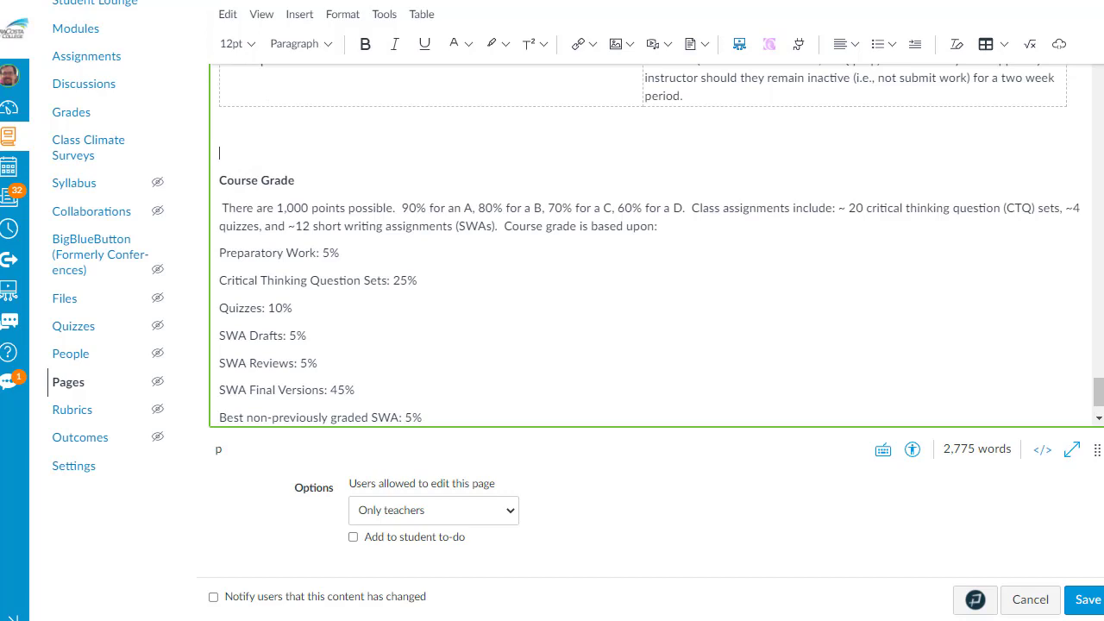
{"action": "left_click", "coordinate": [297, 19]}
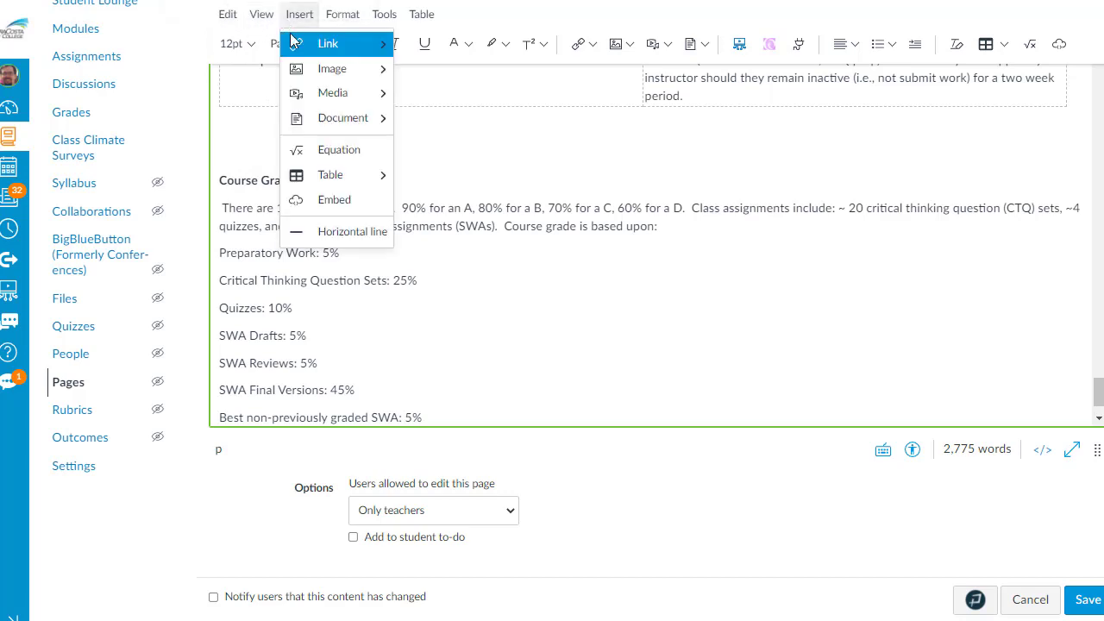
{"action": "left_click", "coordinate": [326, 231]}
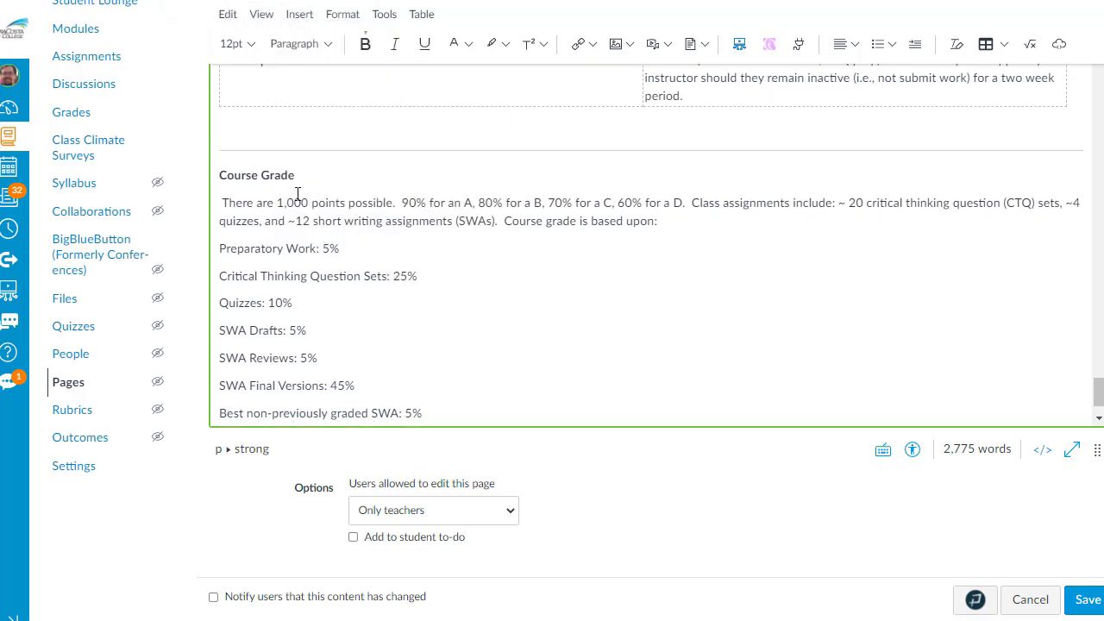
- Format the Course Grade line as Heading 3
{"action": "left_click_drag", "start_coordinate": [294, 177], "coordinate": [220, 169]}
{"action": "left_click", "coordinate": [302, 44]}
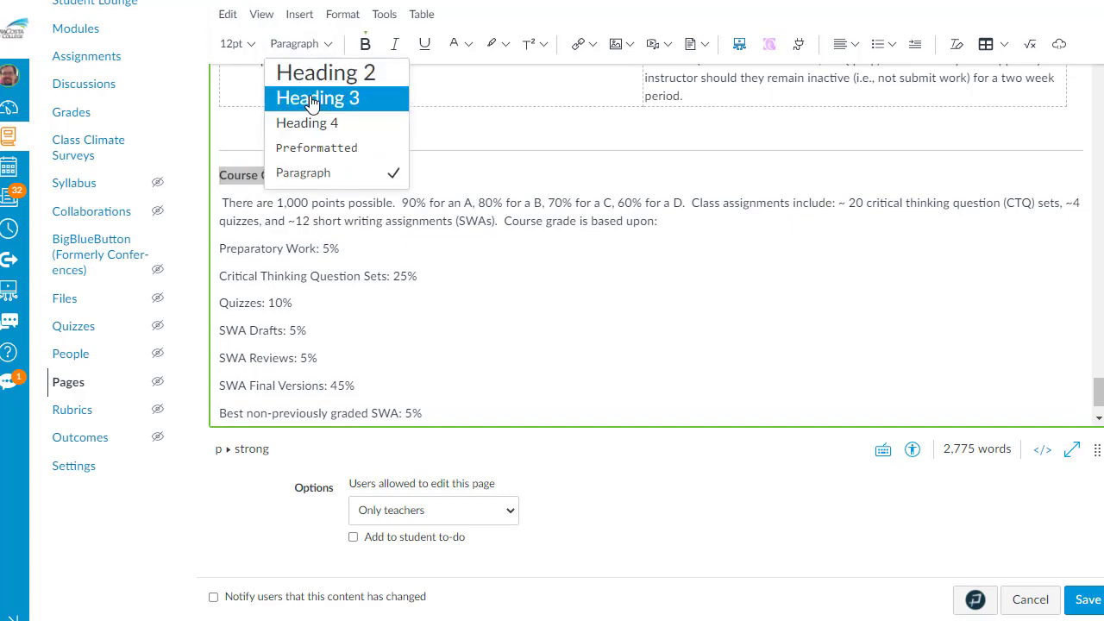
{"action": "left_click", "coordinate": [313, 101]}
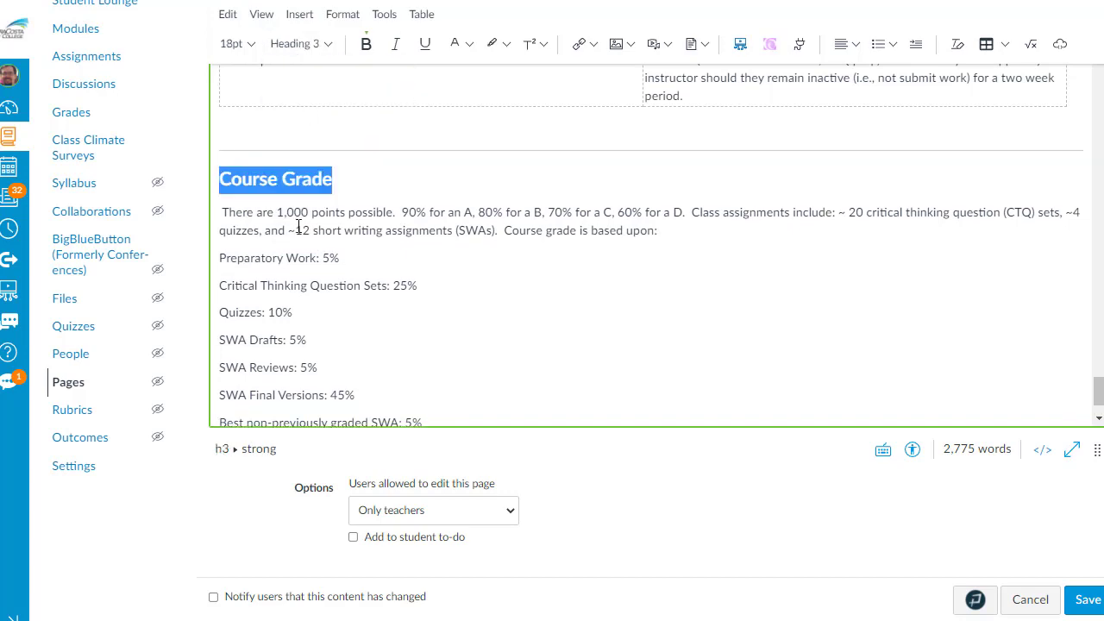
- Turn the grade components from Preparatory Work to Best non-previously graded SWA into a bulleted list and remove the empty bullet below
{"action": "scroll", "coordinate": [374, 335], "scroll_direction": "down", "scroll_amount": 1}
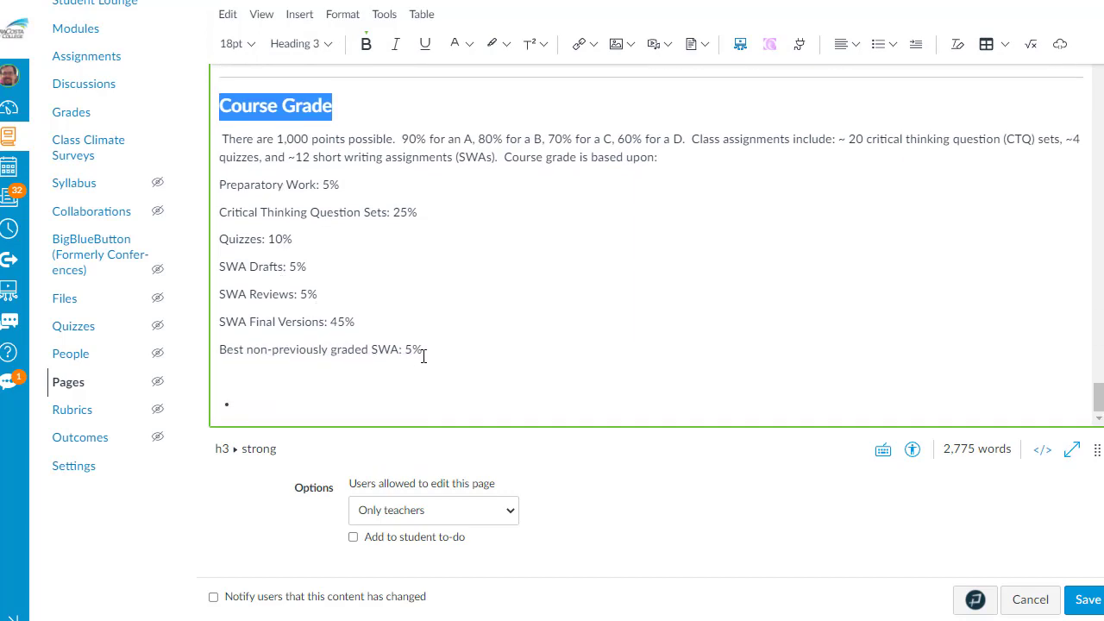
{"action": "left_click_drag", "start_coordinate": [424, 351], "coordinate": [216, 183]}
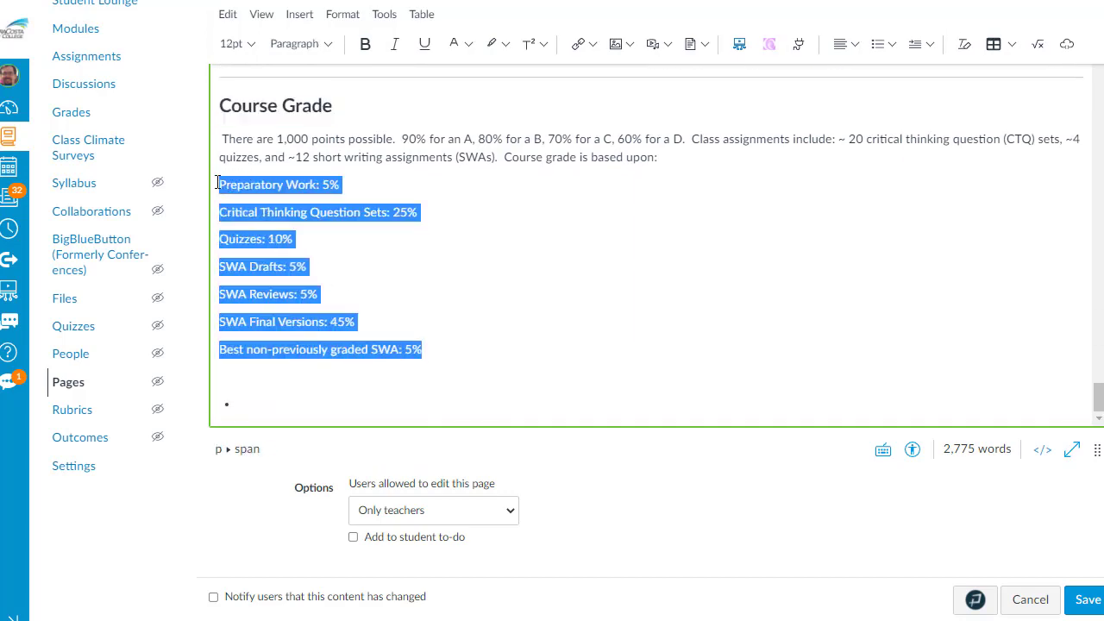
{"action": "left_click", "coordinate": [878, 44]}
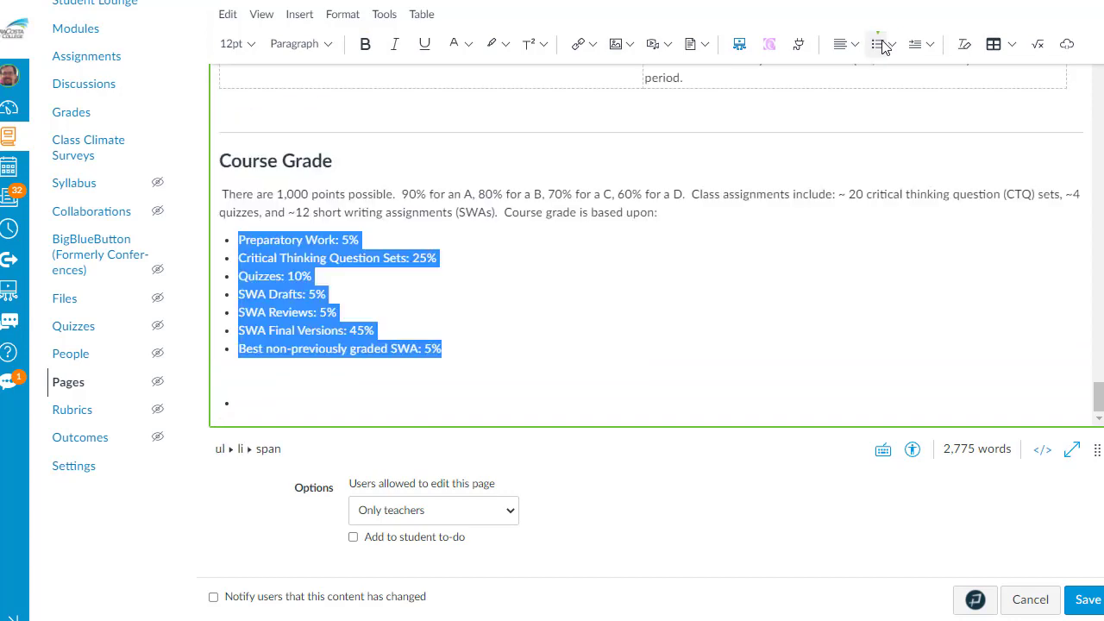
{"action": "left_click", "coordinate": [250, 386]}
{"action": "key", "text": "Return"}
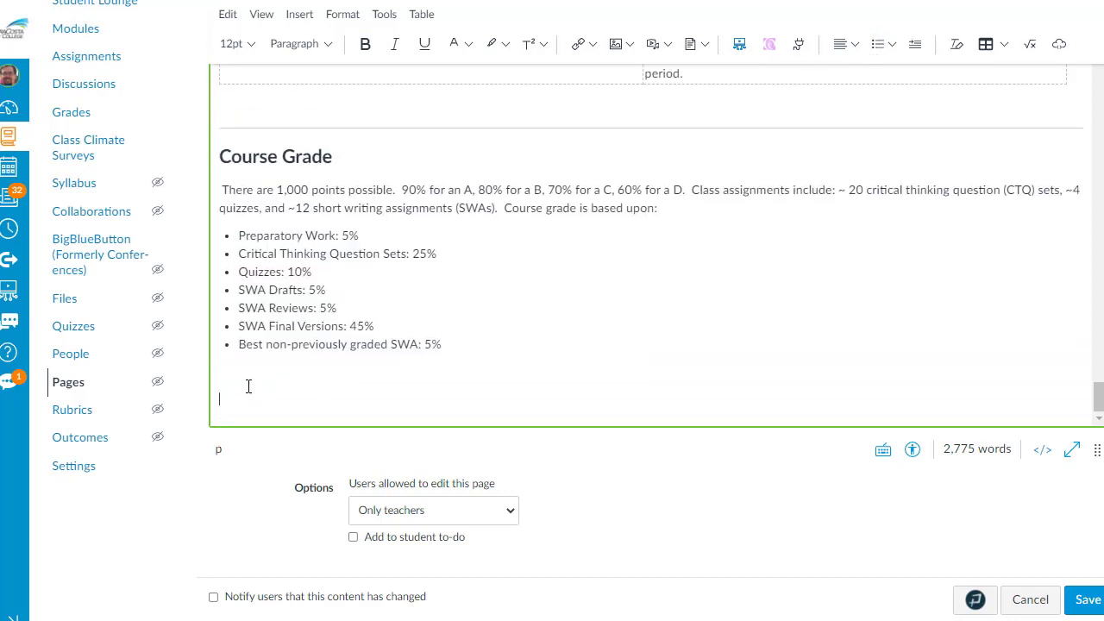
{"action": "key", "text": "BackSpace"}
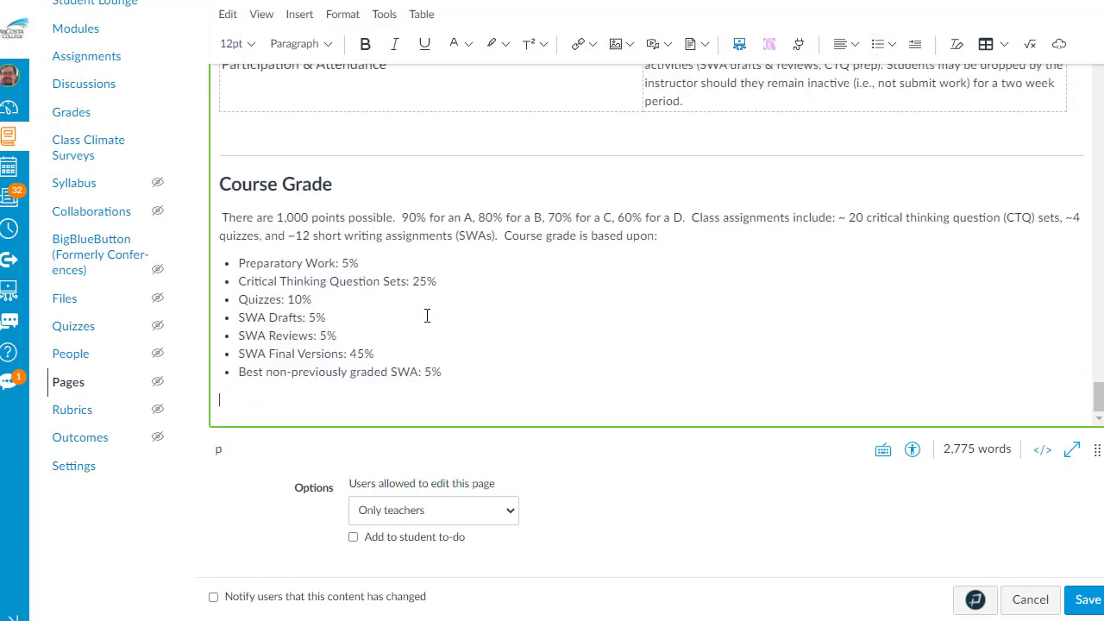
- Save the edited syllabus page
{"action": "left_click", "coordinate": [1089, 602]}
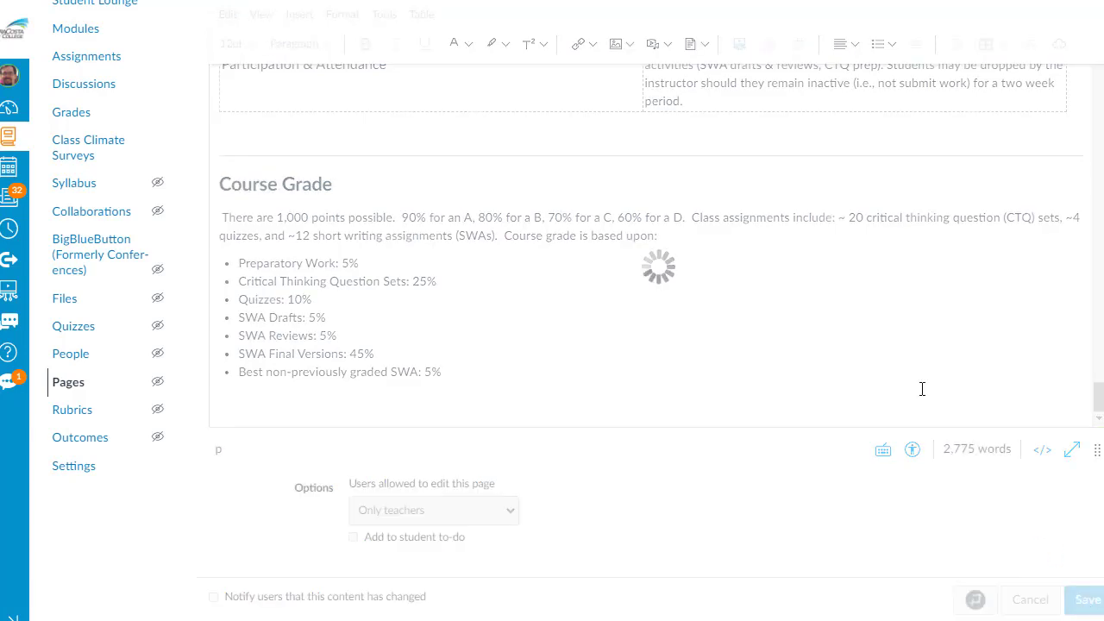
- Review the saved syllabus page from the welcome message down to the Course Grade section, checking banners, tables and lists
{"action": "scroll", "coordinate": [633, 323], "scroll_direction": "down", "scroll_amount": 3}
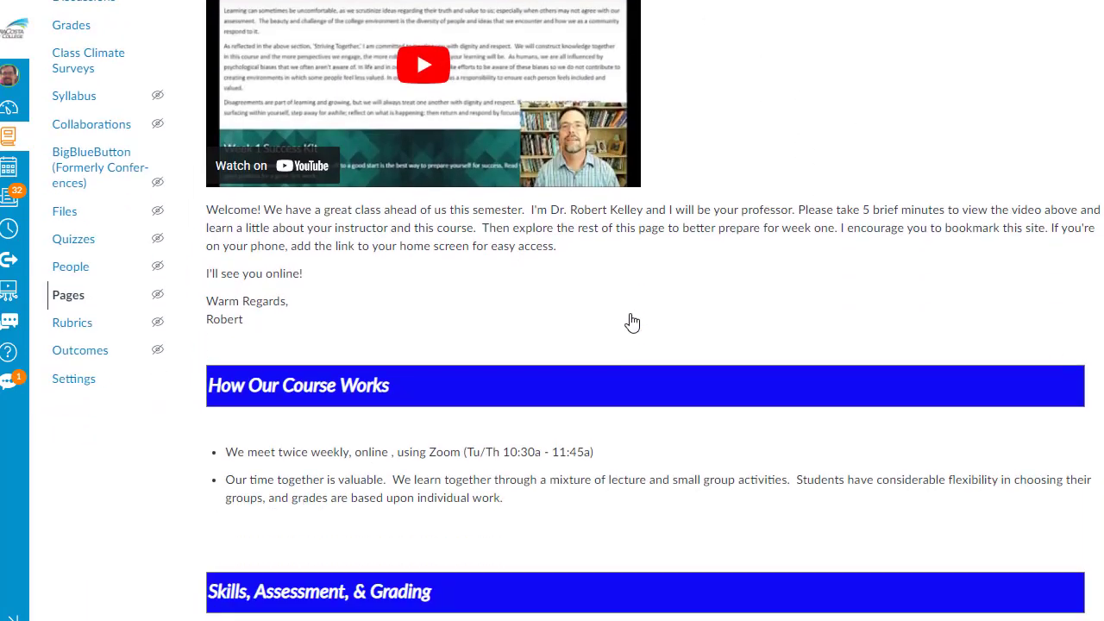
{"action": "scroll", "coordinate": [352, 275], "scroll_direction": "down", "scroll_amount": 2}
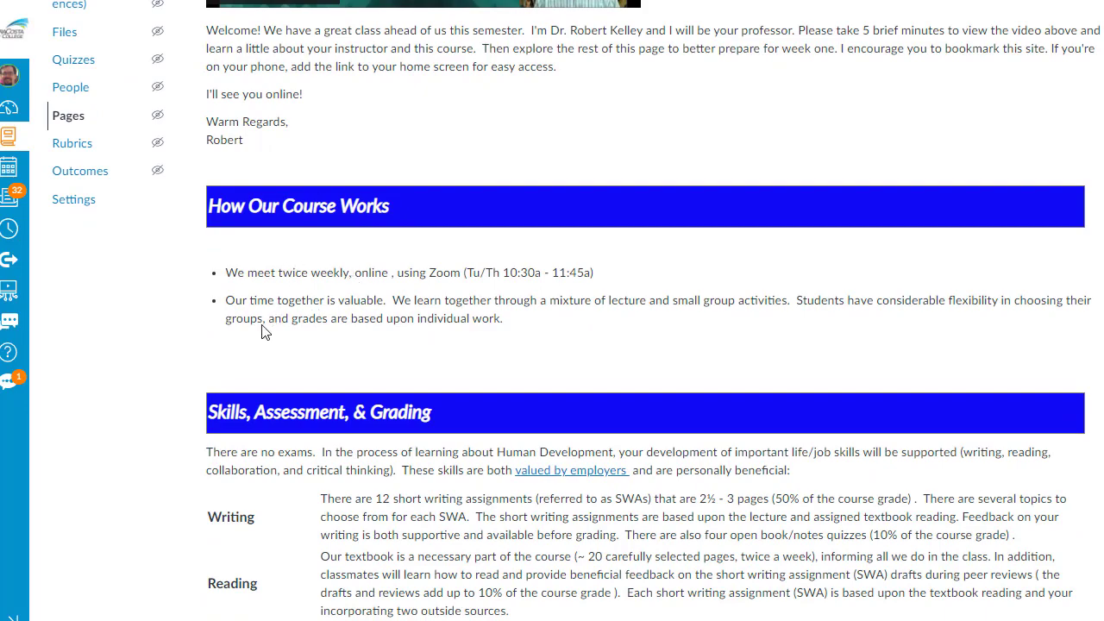
{"action": "scroll", "coordinate": [238, 366], "scroll_direction": "down", "scroll_amount": 6}
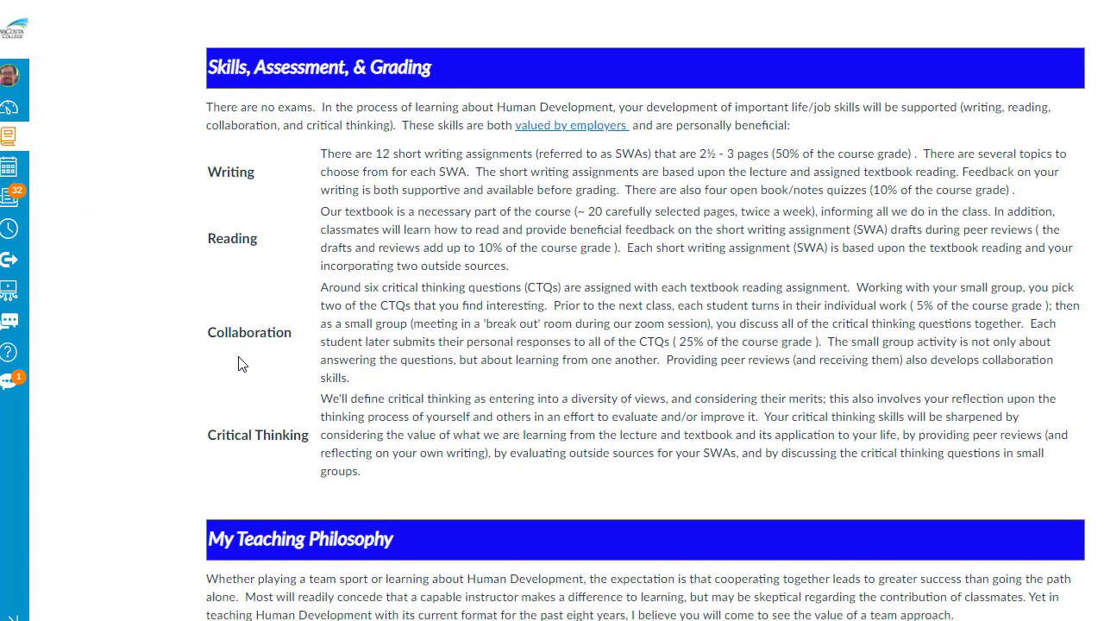
{"action": "scroll", "coordinate": [239, 365], "scroll_direction": "down", "scroll_amount": 15}
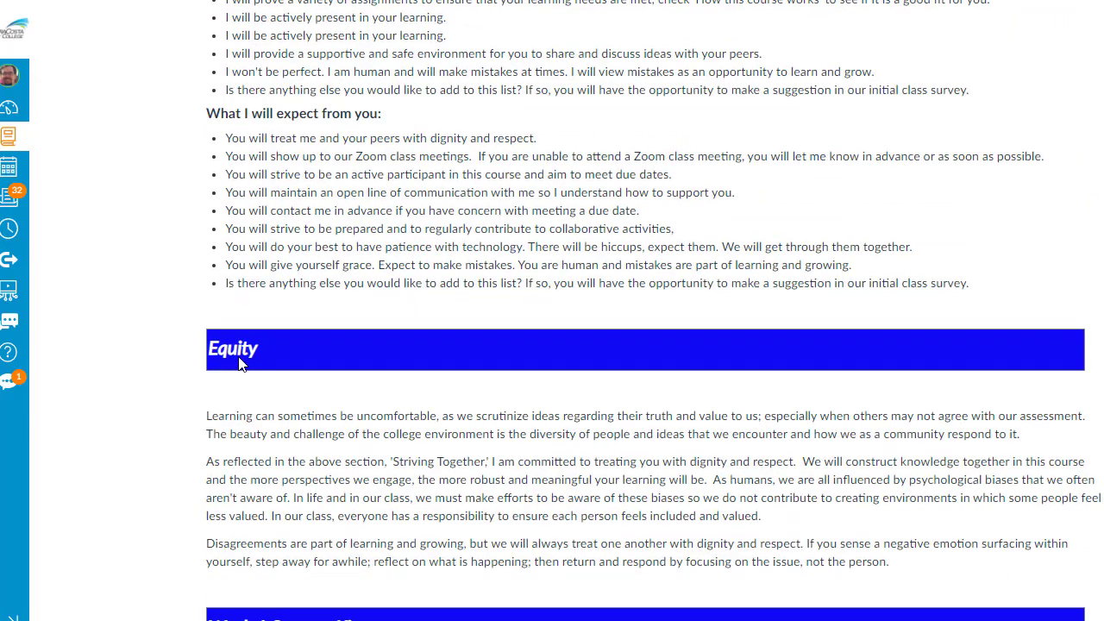
{"action": "scroll", "coordinate": [239, 365], "scroll_direction": "down", "scroll_amount": 6}
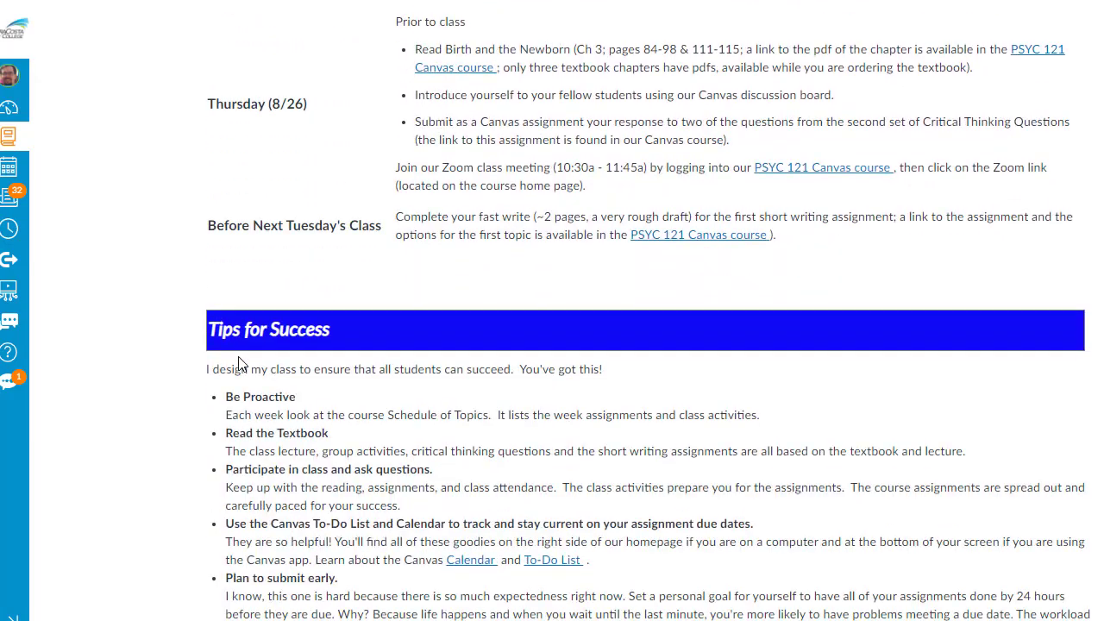
{"action": "scroll", "coordinate": [239, 364], "scroll_direction": "down", "scroll_amount": 13}
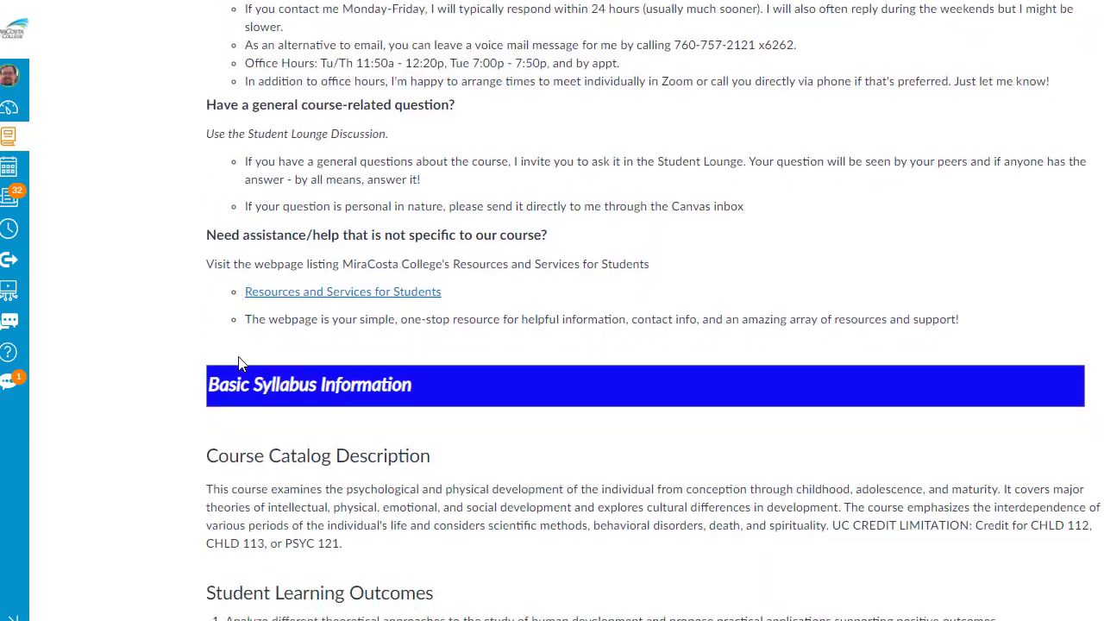
{"action": "scroll", "coordinate": [239, 365], "scroll_direction": "down", "scroll_amount": 7}
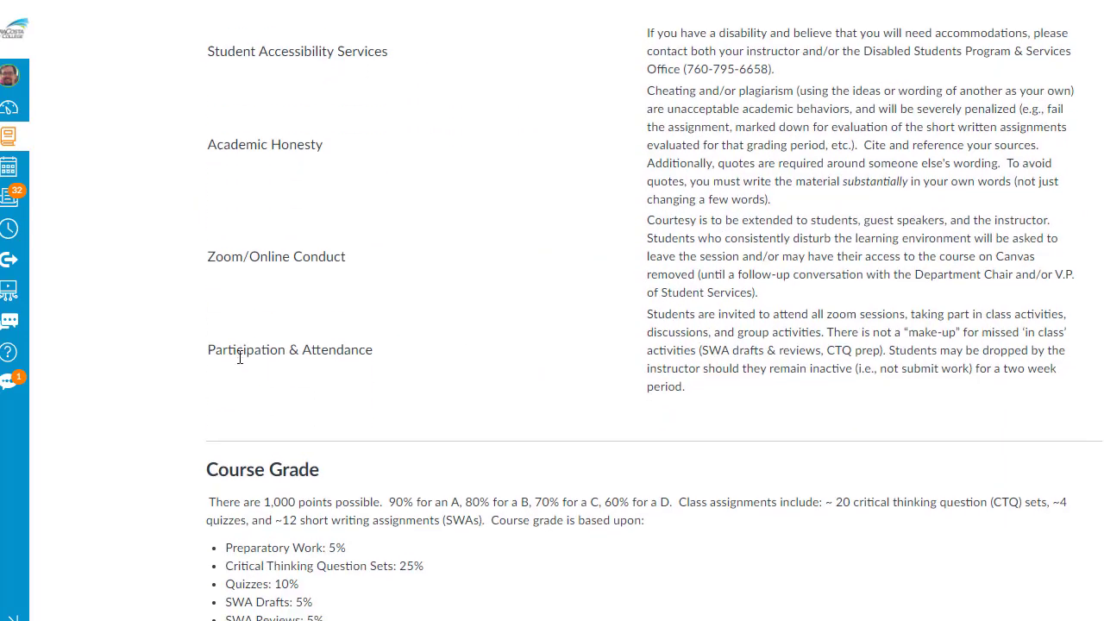
{"action": "scroll", "coordinate": [239, 357], "scroll_direction": "up", "scroll_amount": 8}
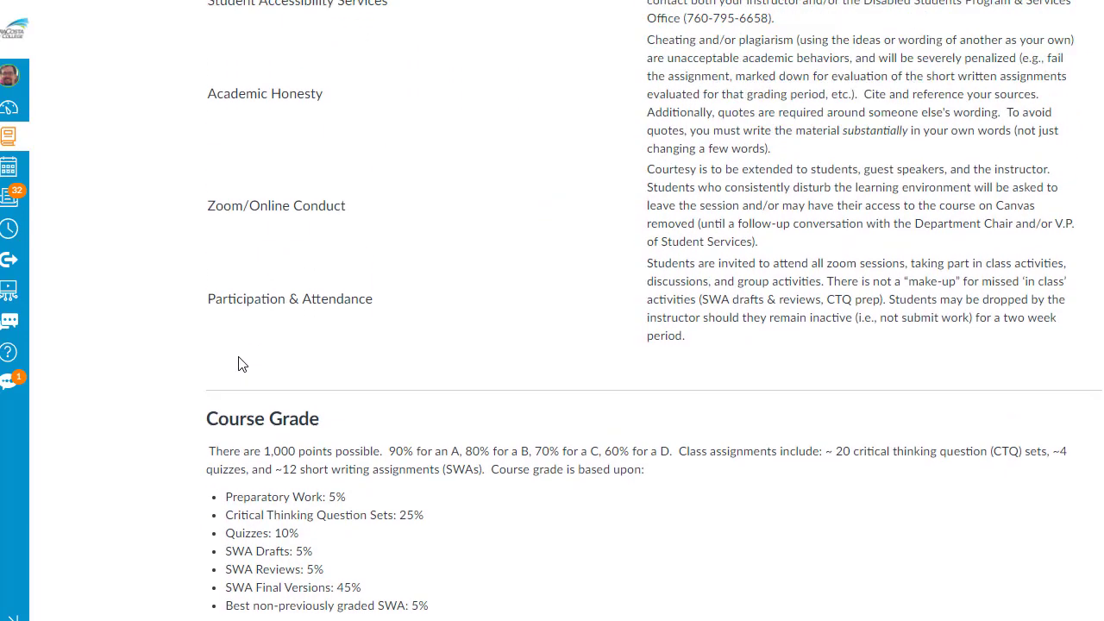